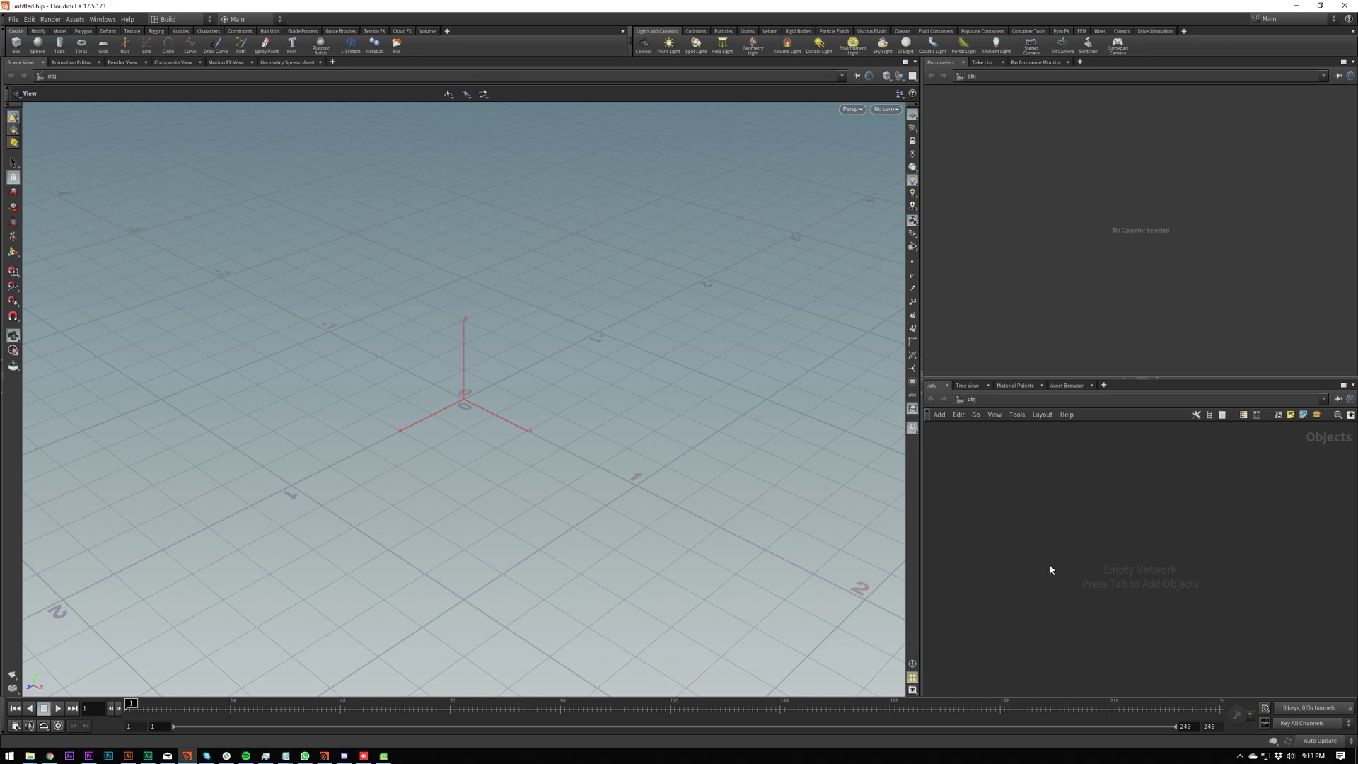
Add a Geometry object to the empty object network
key(Tab)
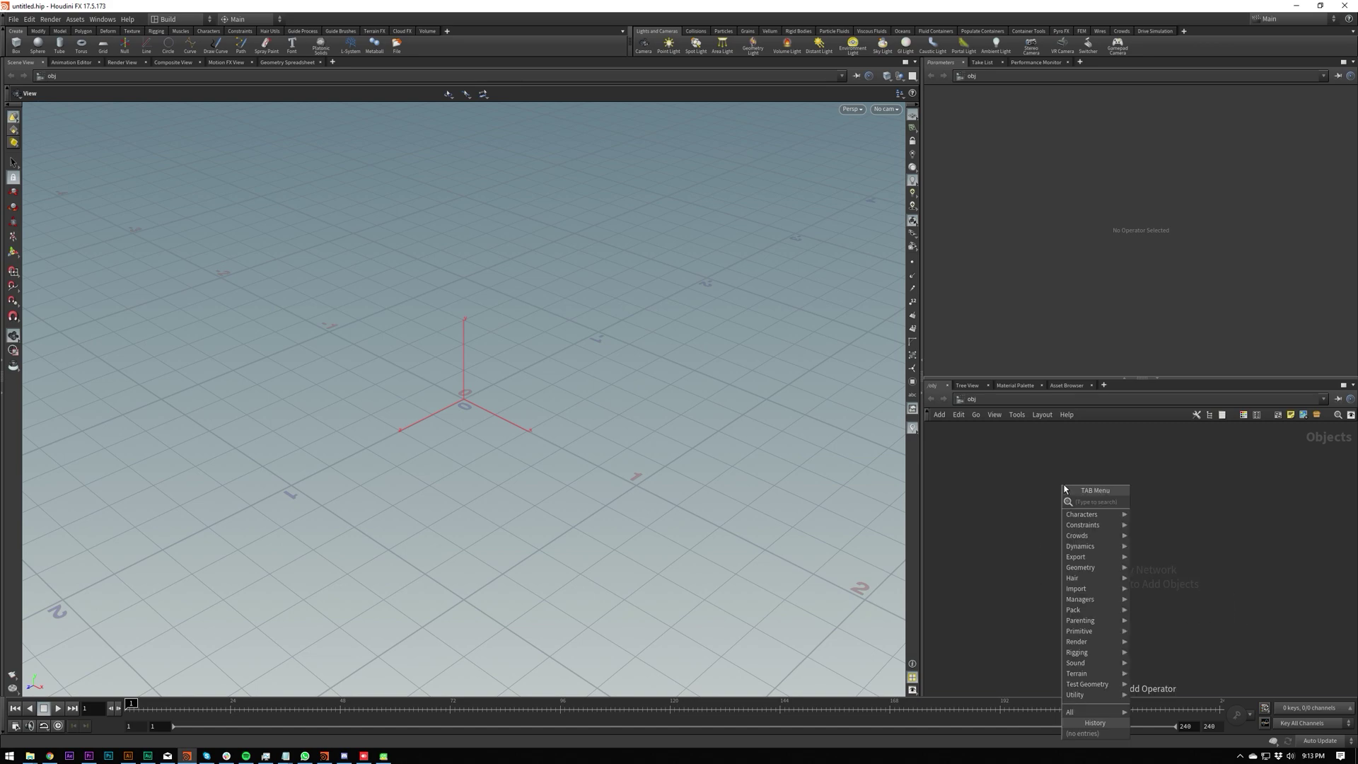
text(geo)
key(Return)
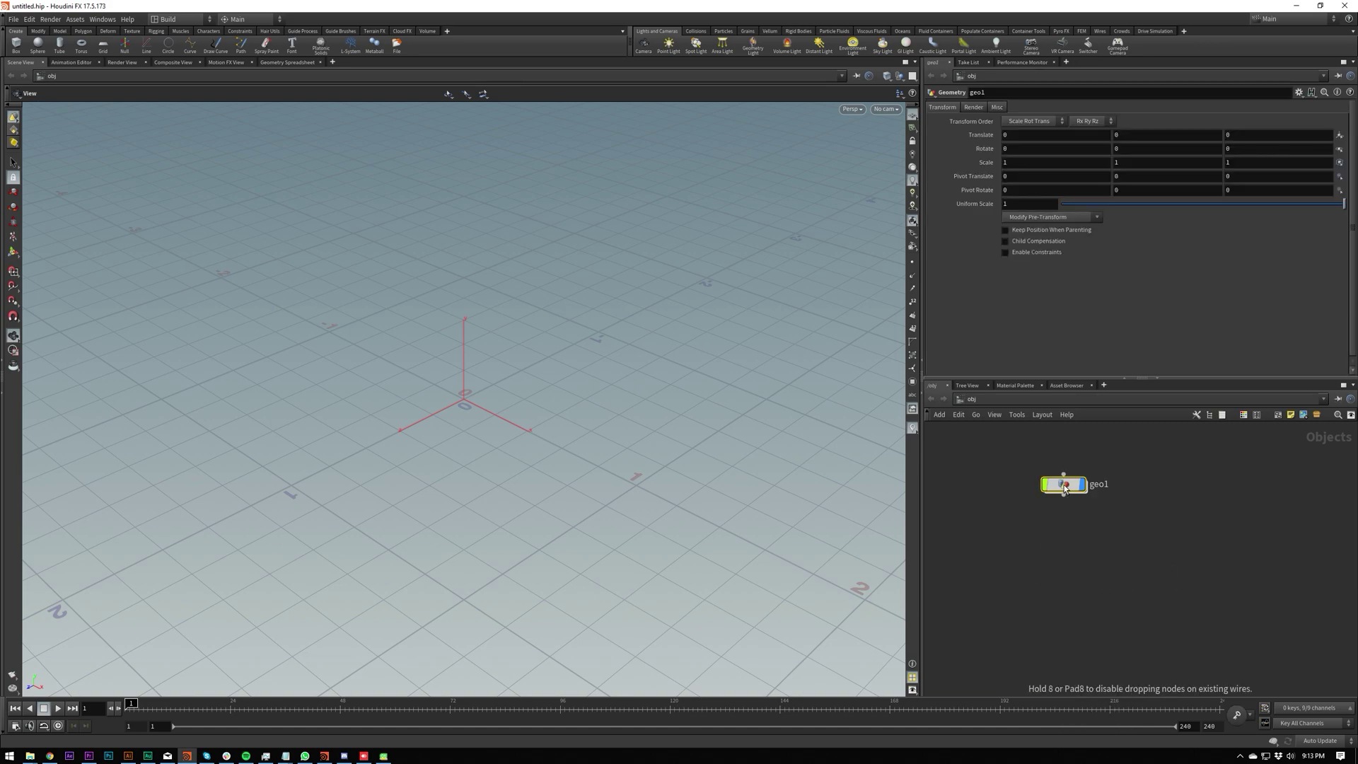
click(1106, 548)
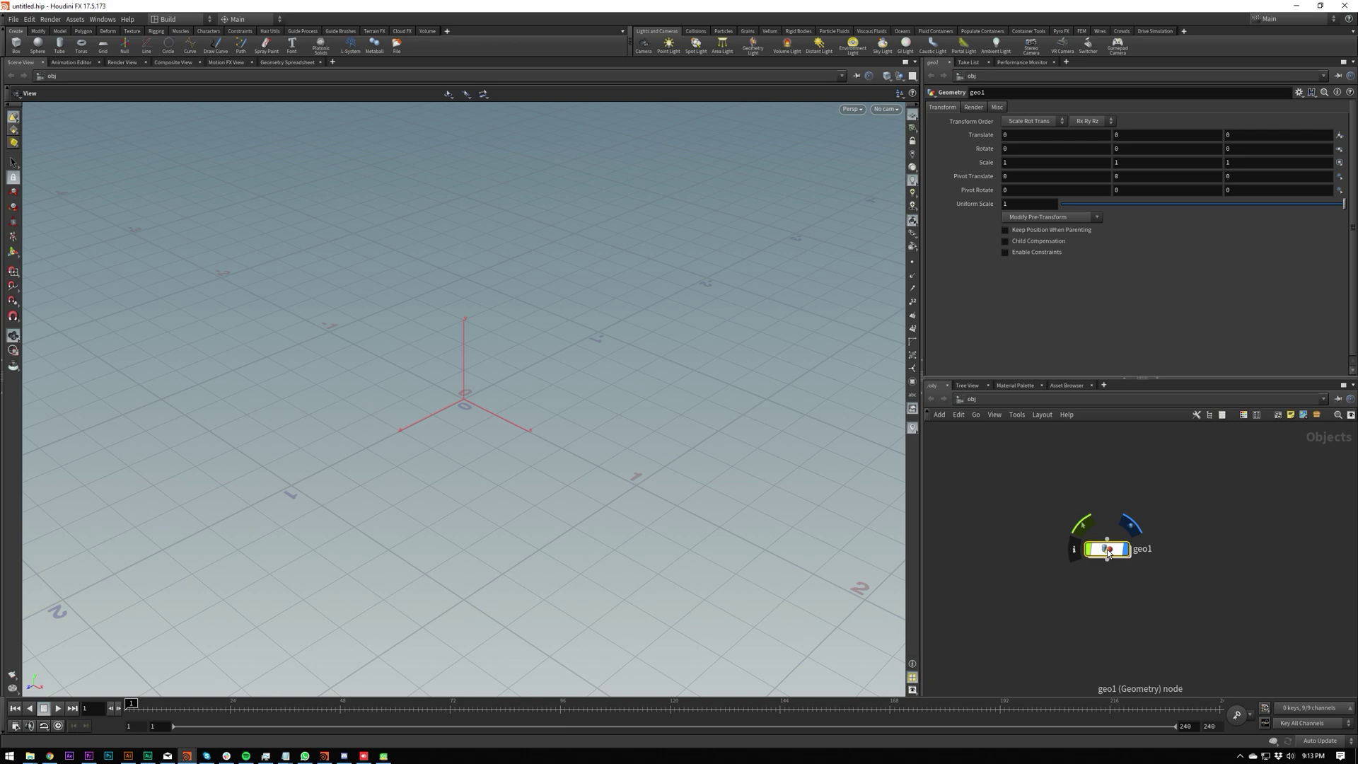
Enter the geo1 object and create a Sphere node in its geometry network
double_click(1106, 549)
key(Tab)
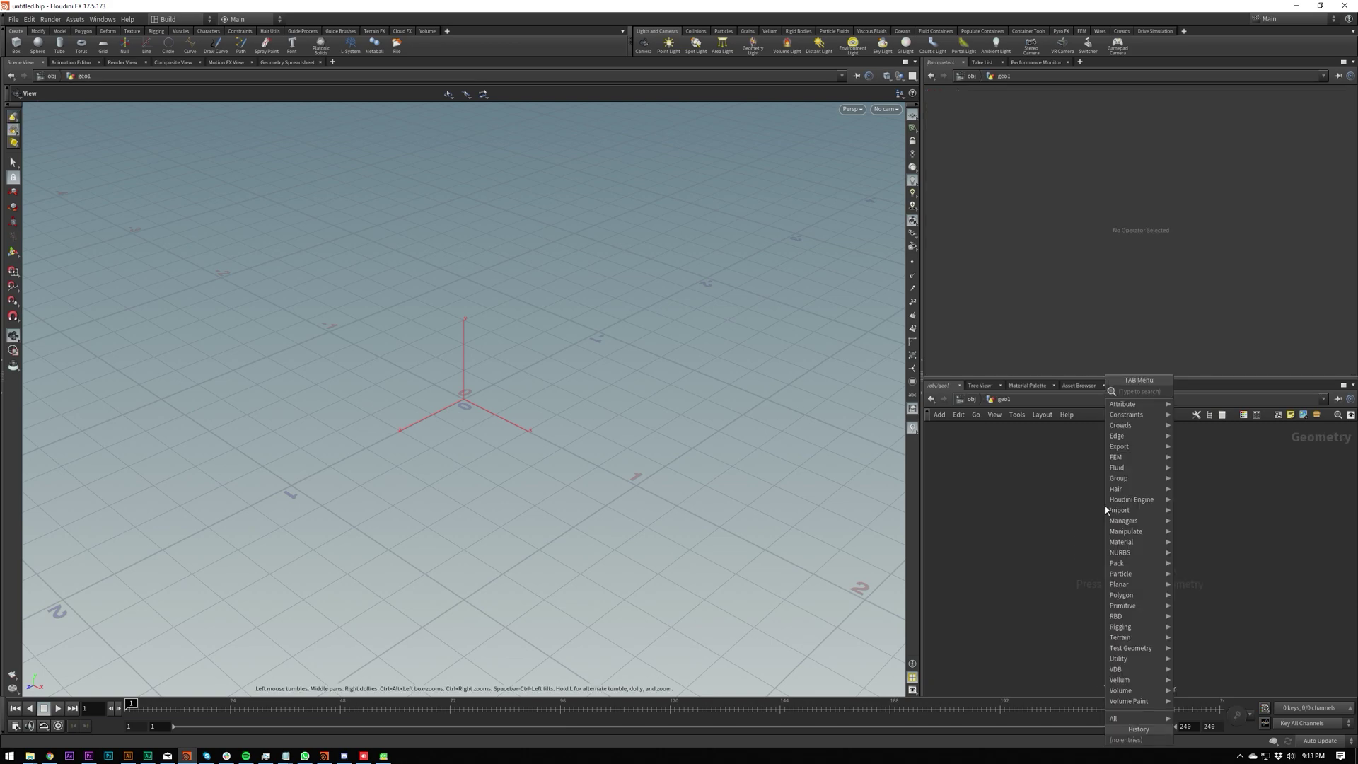
text(sphere)
key(Return)
click(1105, 507)
mouse_move(1108, 505)
mouse_down()
mouse_move(1124, 521)
mouse_move(1123, 505)
mouse_up()
drag(1094, 577, 1162, 487)
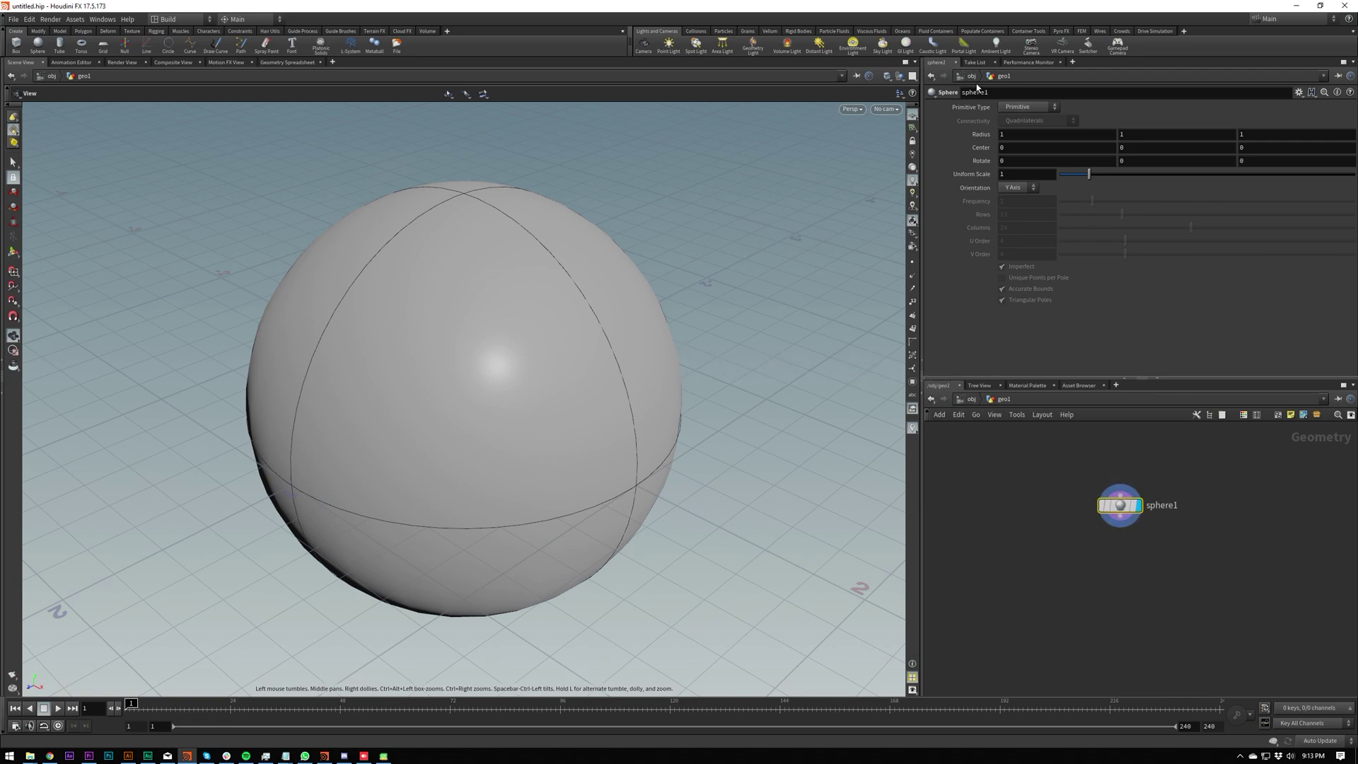
Try the Polygon primitive type on the sphere and set it back to Primitive
click(1026, 106)
click(1014, 128)
click(1022, 108)
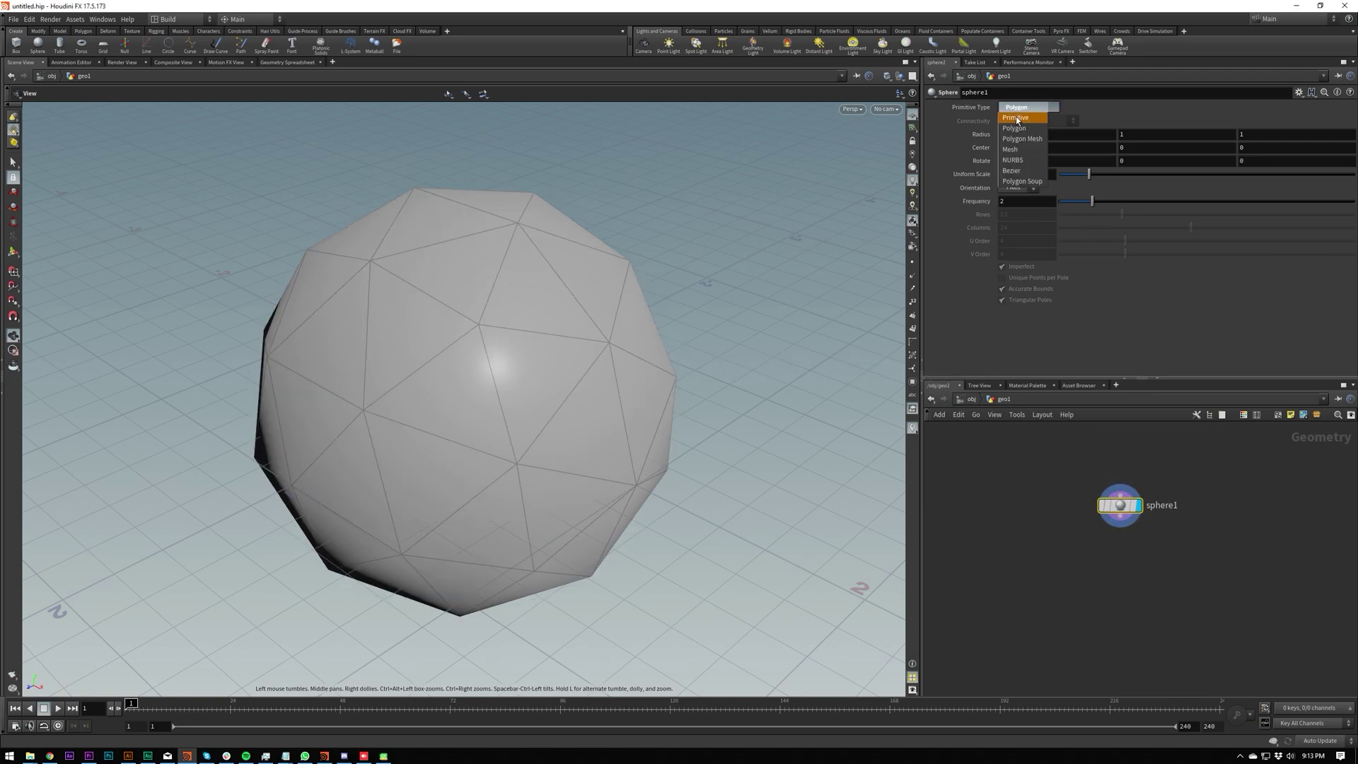
click(1016, 118)
Add a Convert node, wire it below sphere1 and display its result
key(Tab)
text(conv)
key(Return)
click(1045, 548)
click(1046, 549)
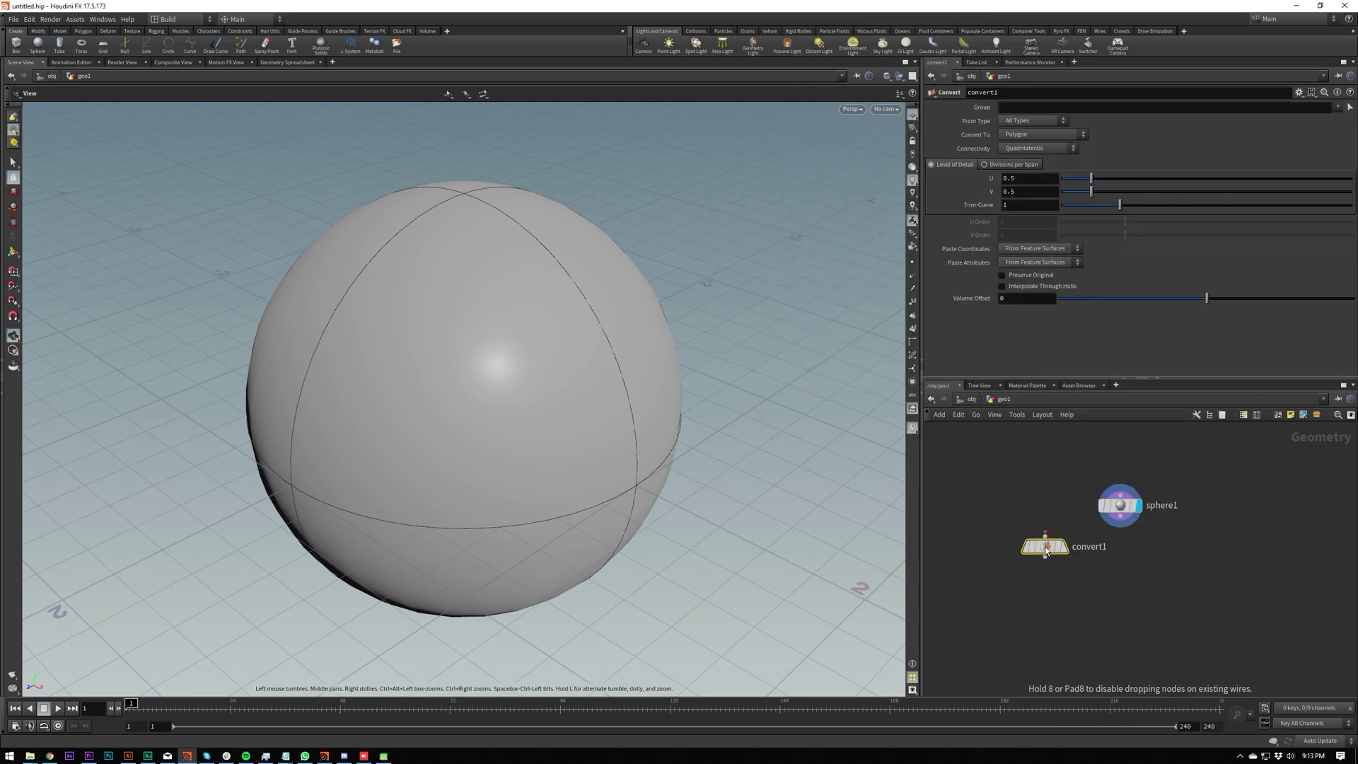
drag(1046, 548, 1113, 551)
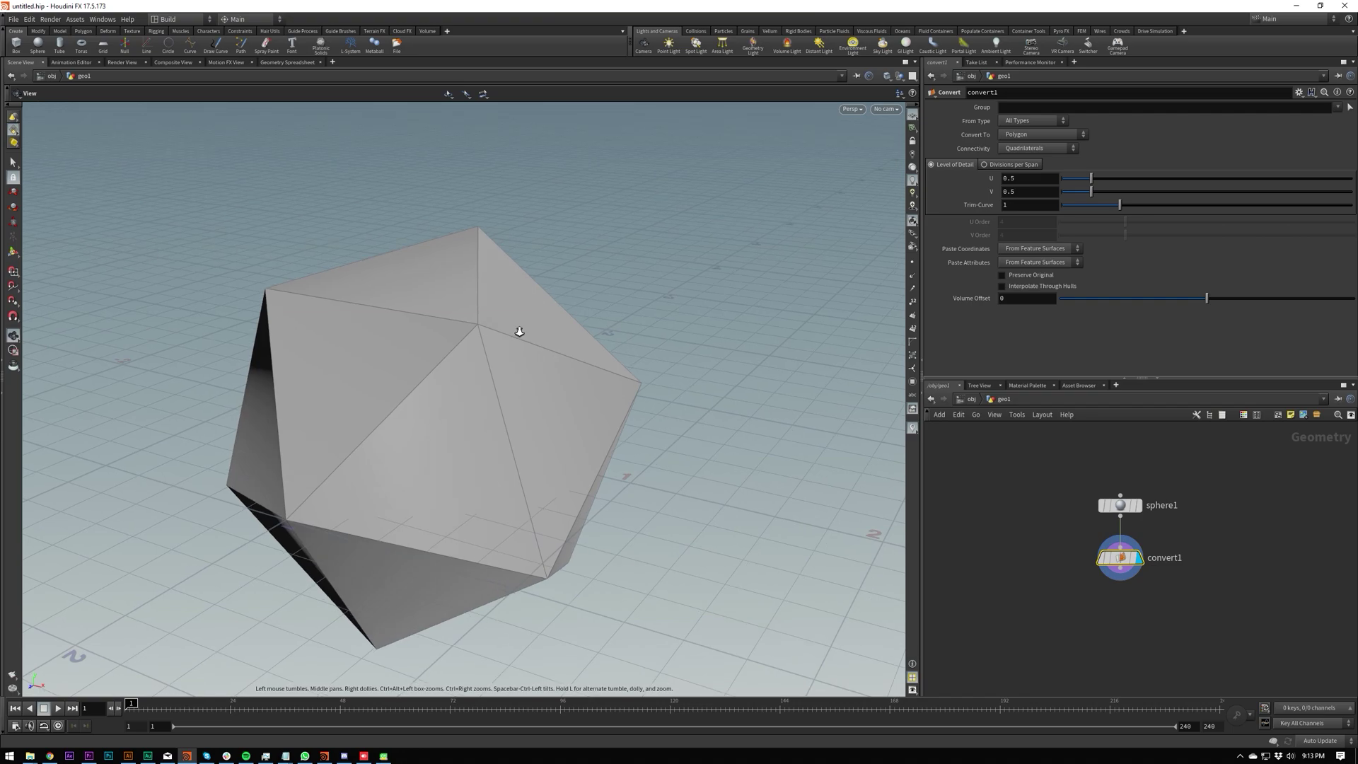
Raise the Convert node's U level of detail to about 2.391
scroll(516, 328, down, 3)
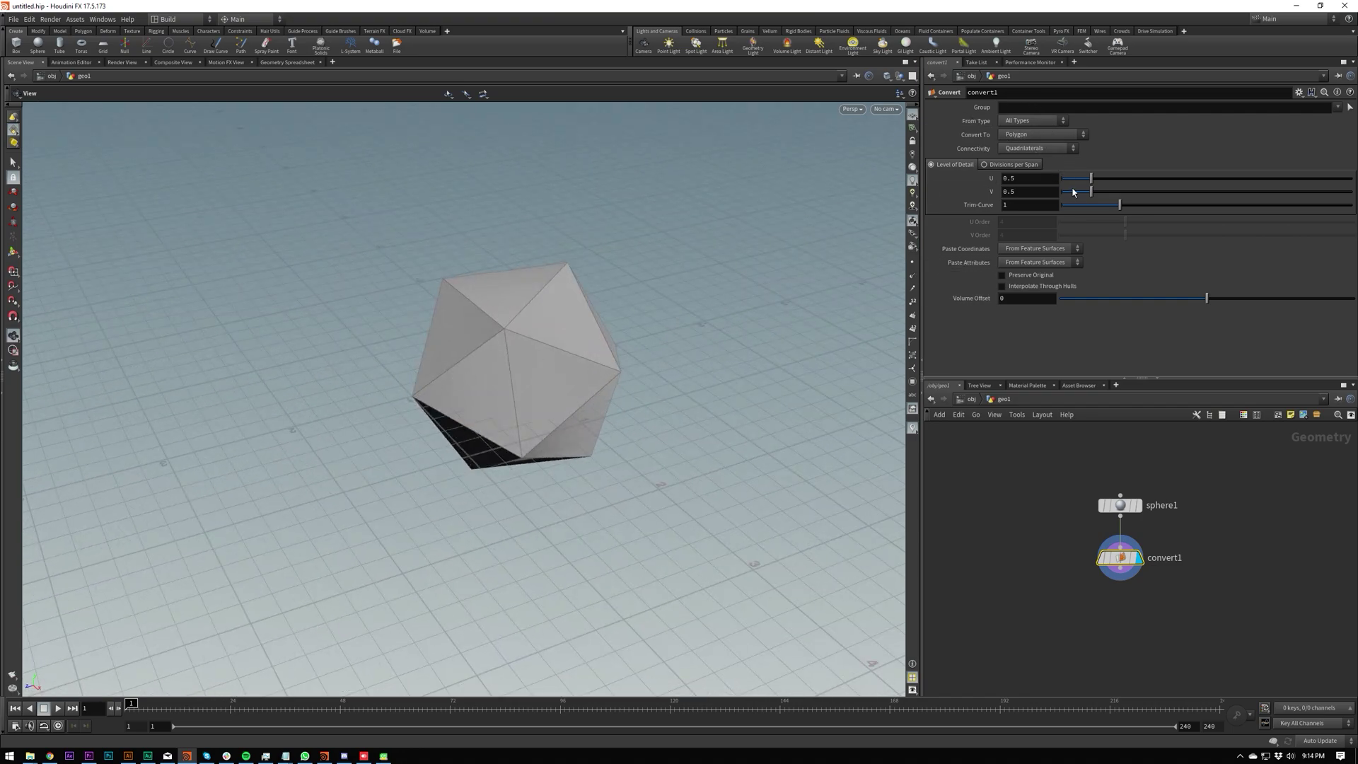
drag(1092, 178, 1185, 189)
click(1120, 505)
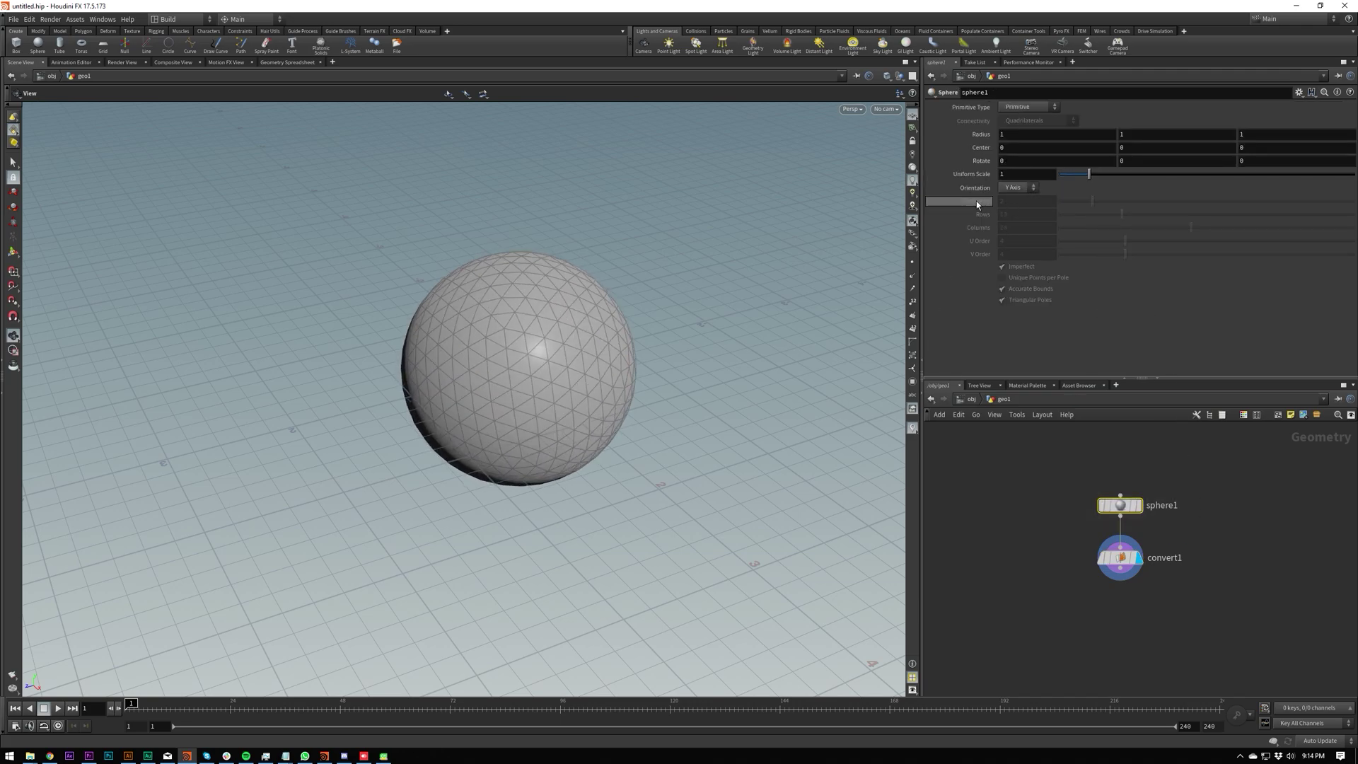
Try Circle as the Convert node's output type and set it back to Polygon
click(1098, 557)
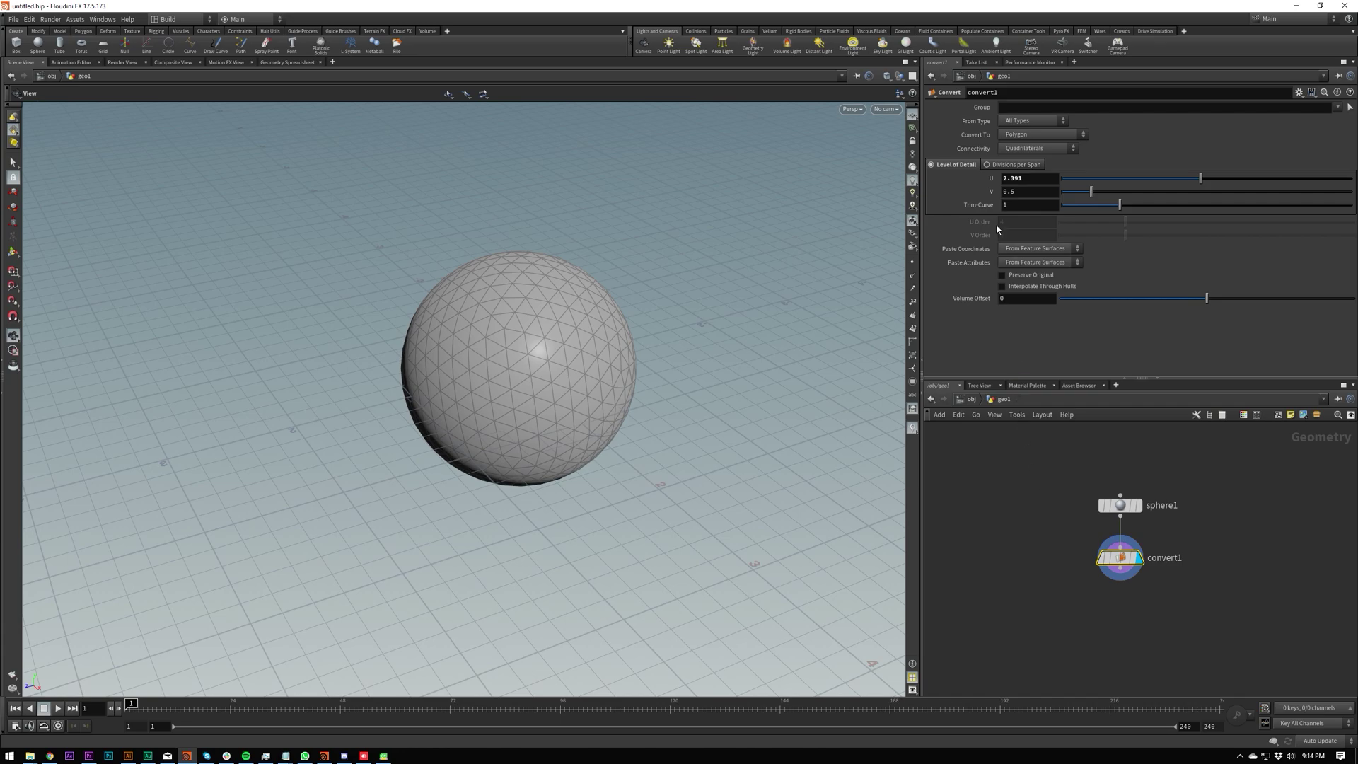
click(1030, 138)
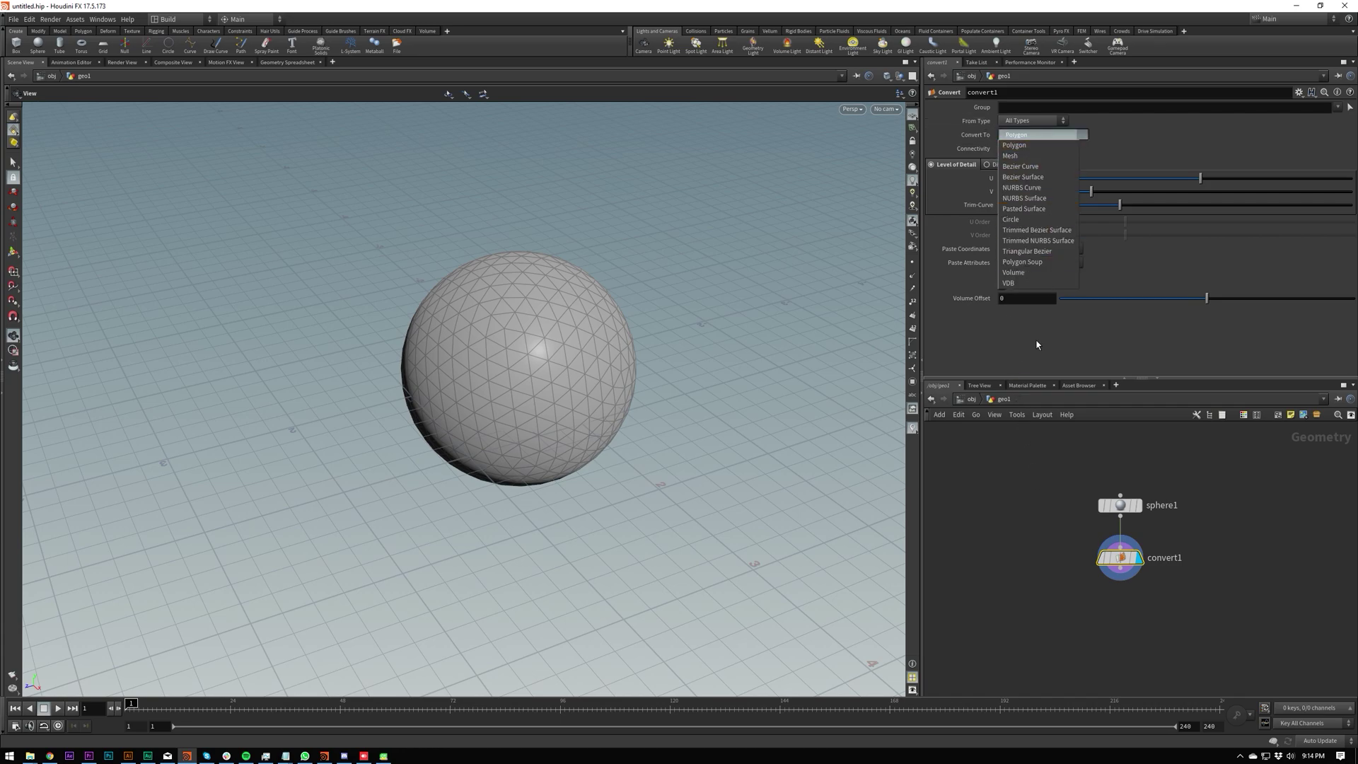
click(1025, 219)
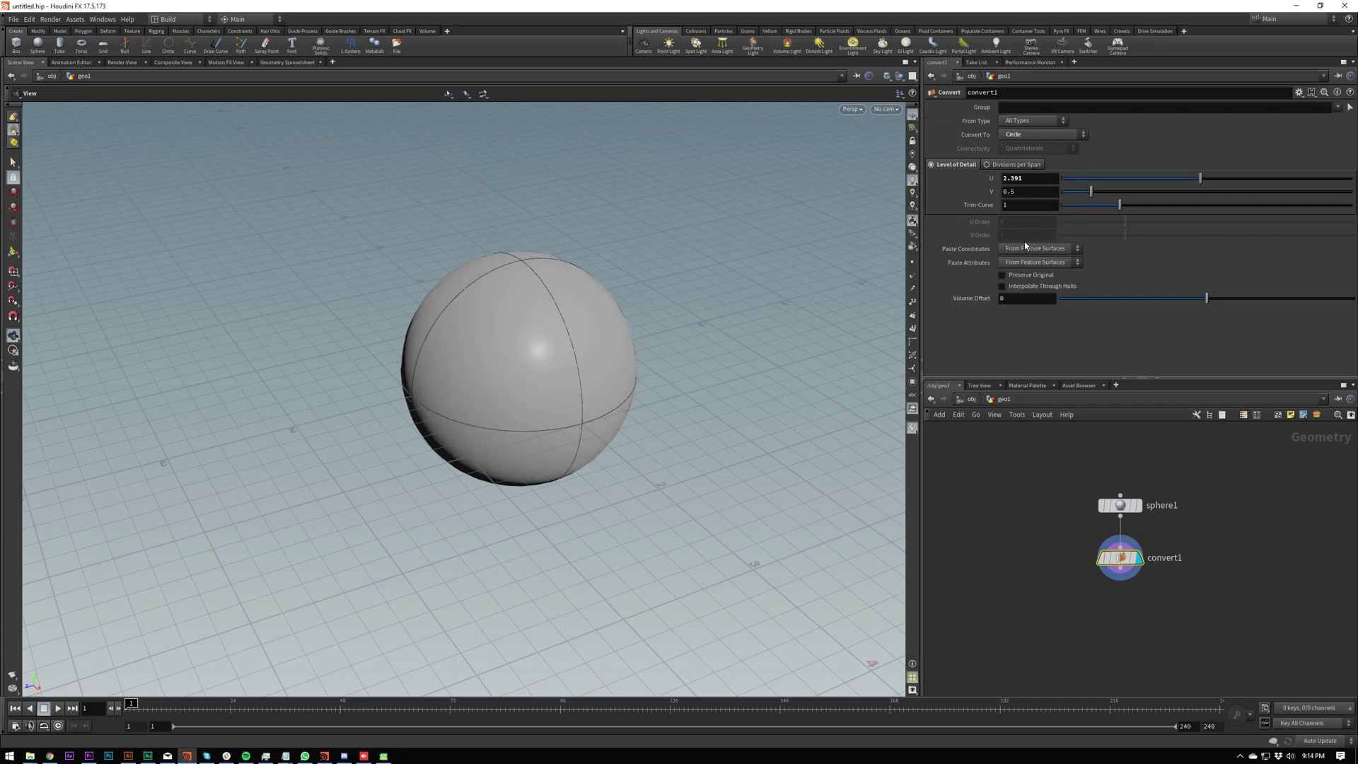
click(1029, 135)
click(1029, 135)
click(1103, 505)
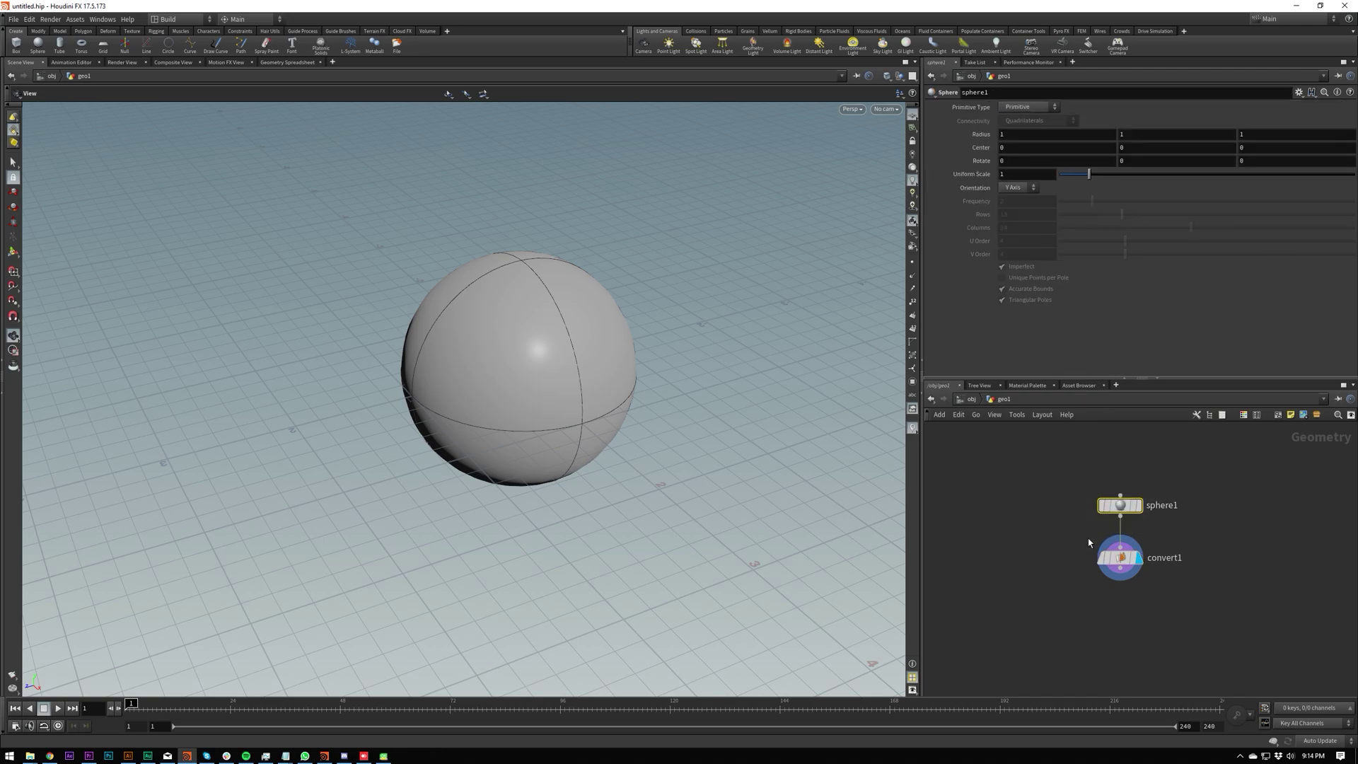
click(1119, 557)
click(1036, 135)
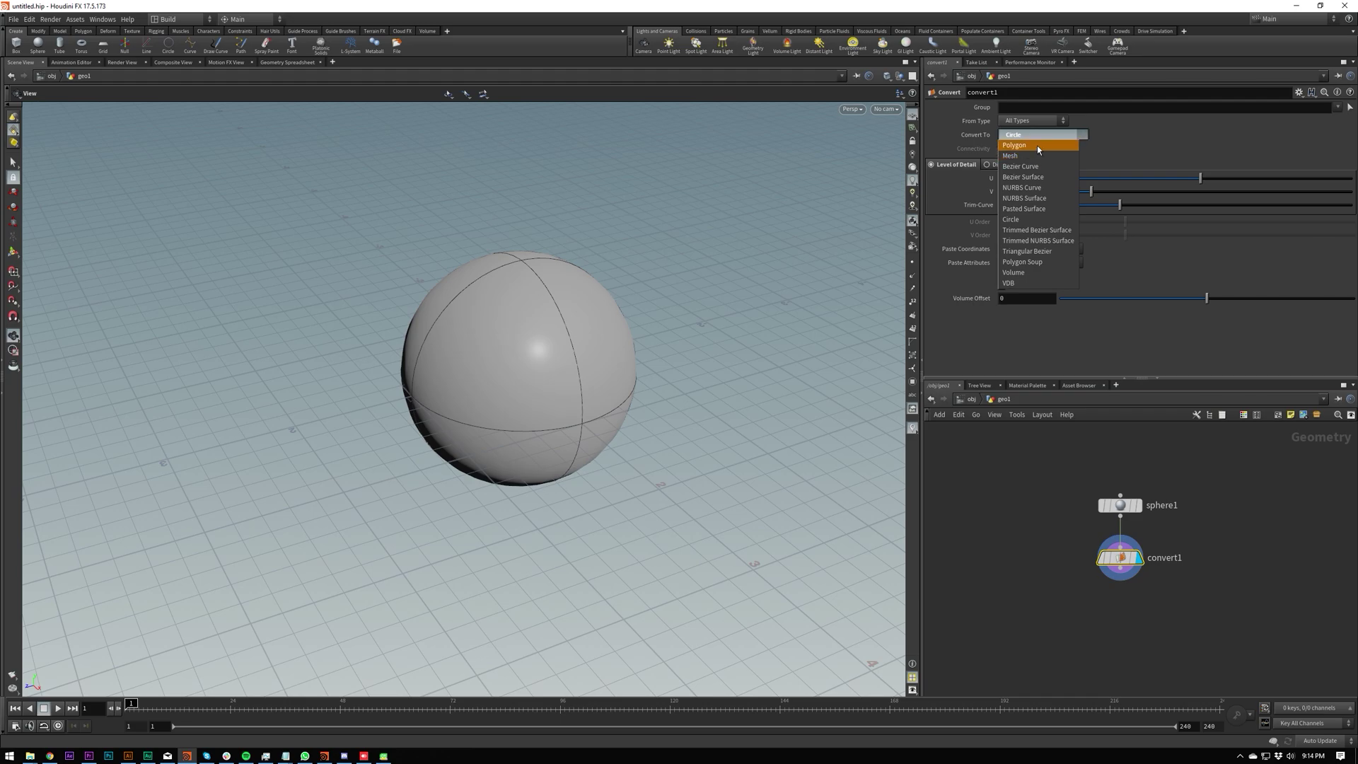
click(1036, 146)
Duplicate the Convert node below convert1, set the copy to convert to Circle, and inspect the circles on the sphere
alt+drag(1120, 558, 1130, 652)
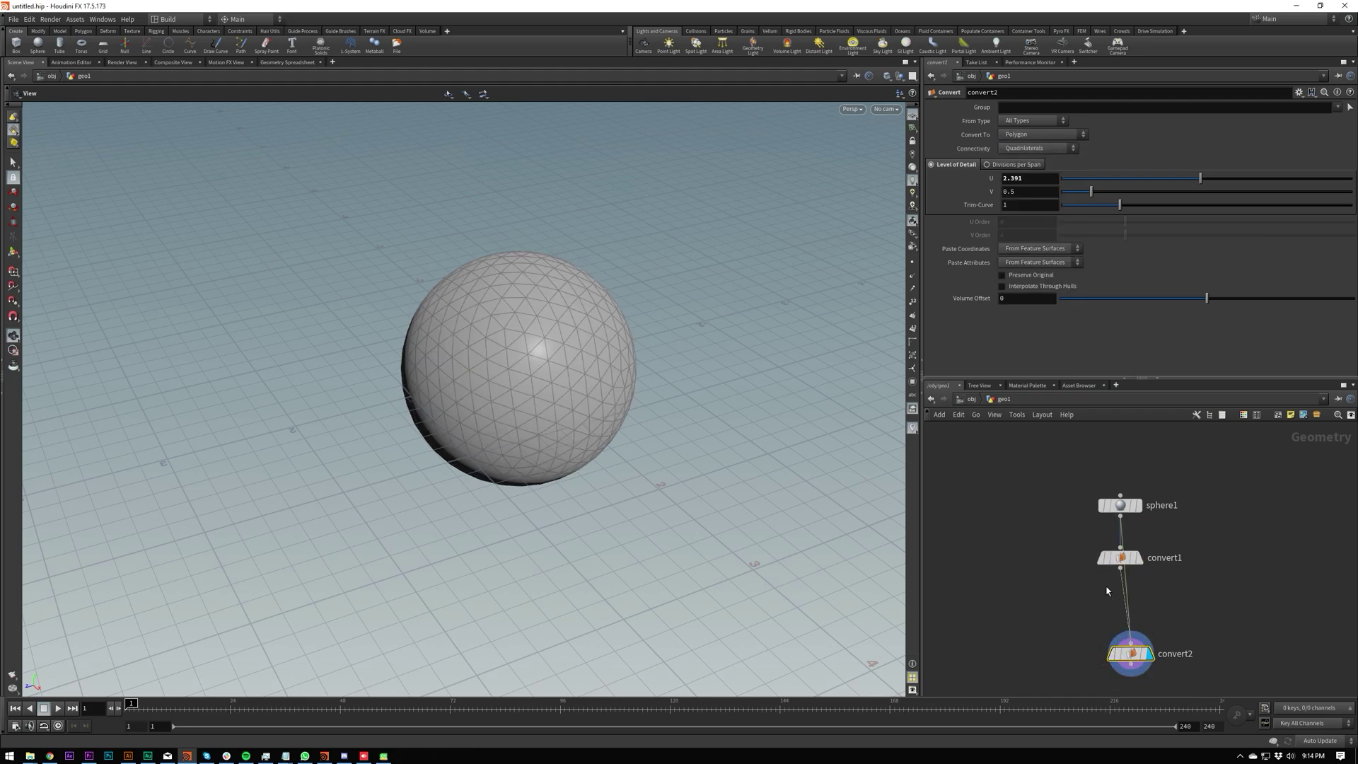
click(1031, 134)
click(1011, 219)
scroll(643, 241, up, 5)
drag(643, 241, 609, 307)
right_drag(609, 307, 432, 421)
drag(432, 420, 806, 198)
Delete the second Convert node from the network
click(1040, 135)
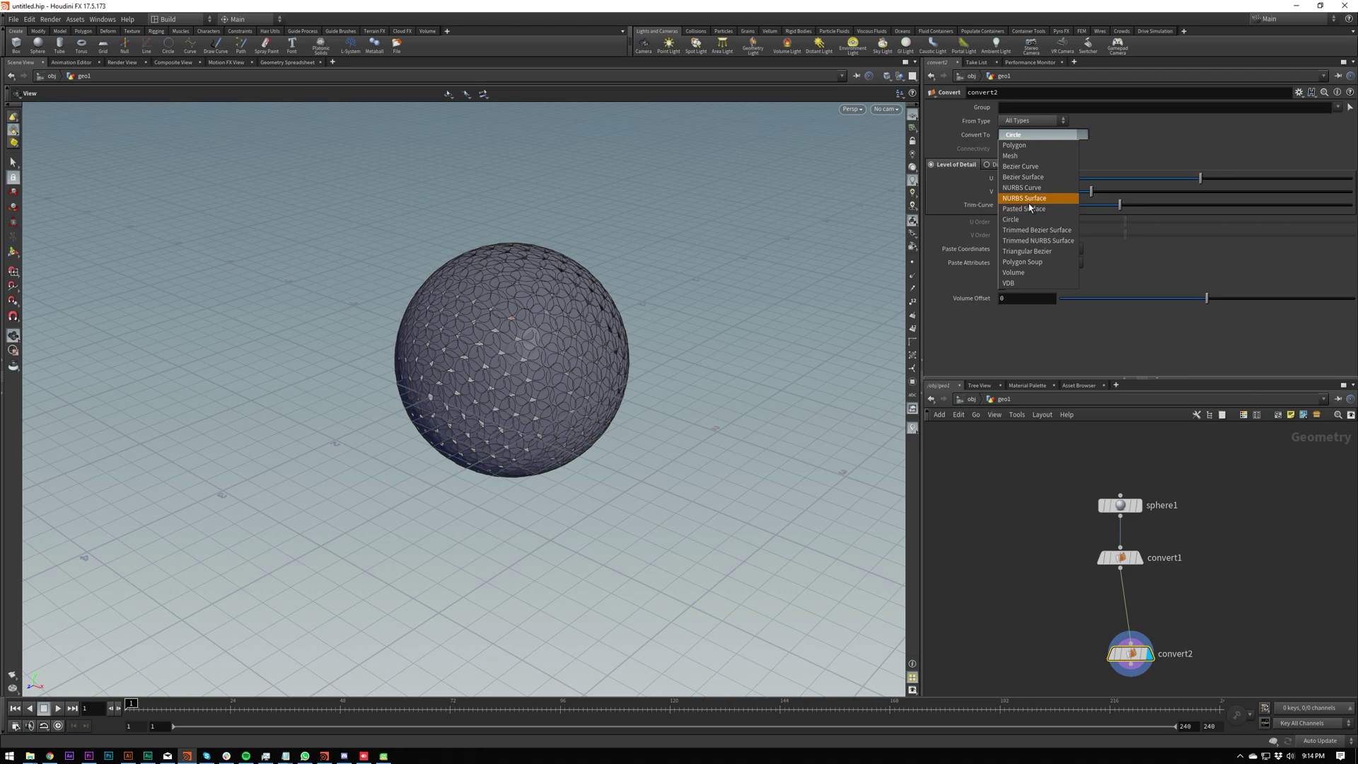
click(1074, 616)
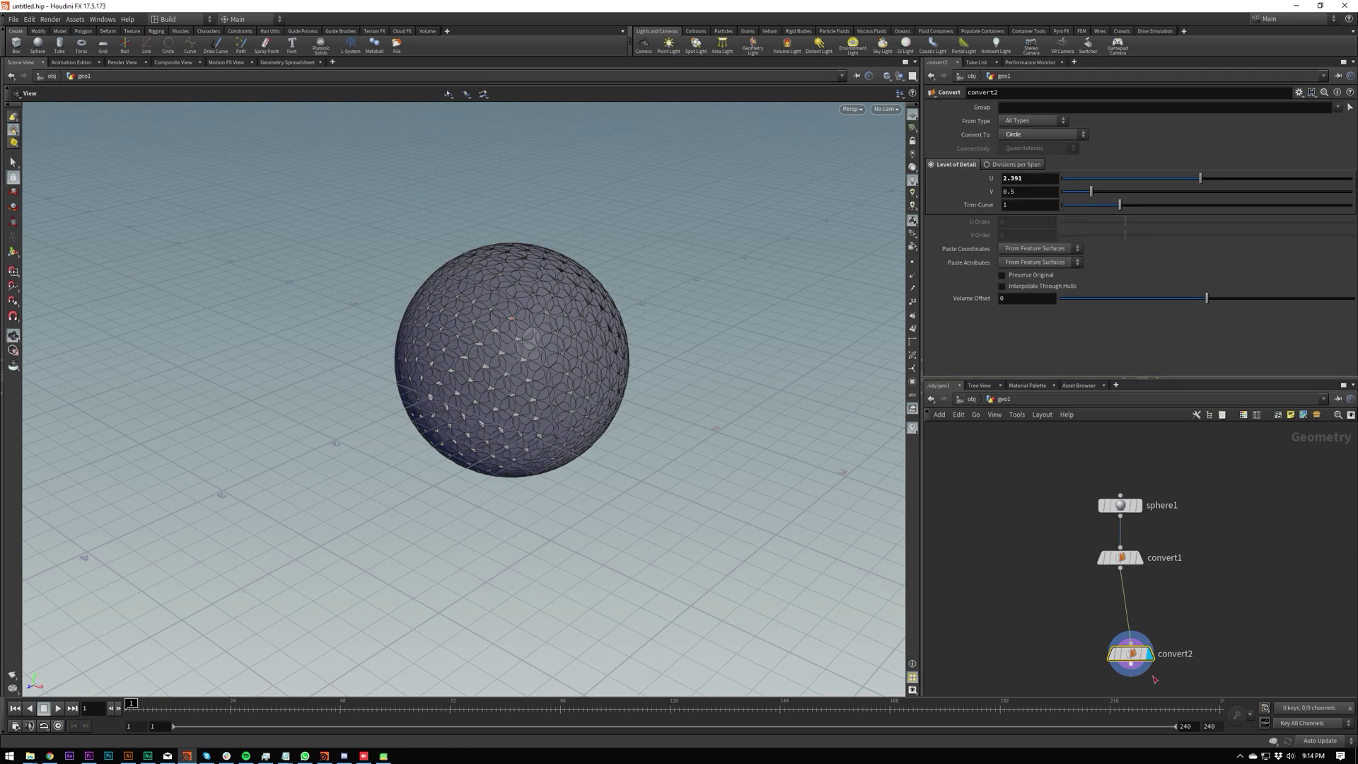
drag(1058, 605, 1181, 669)
key(Delete)
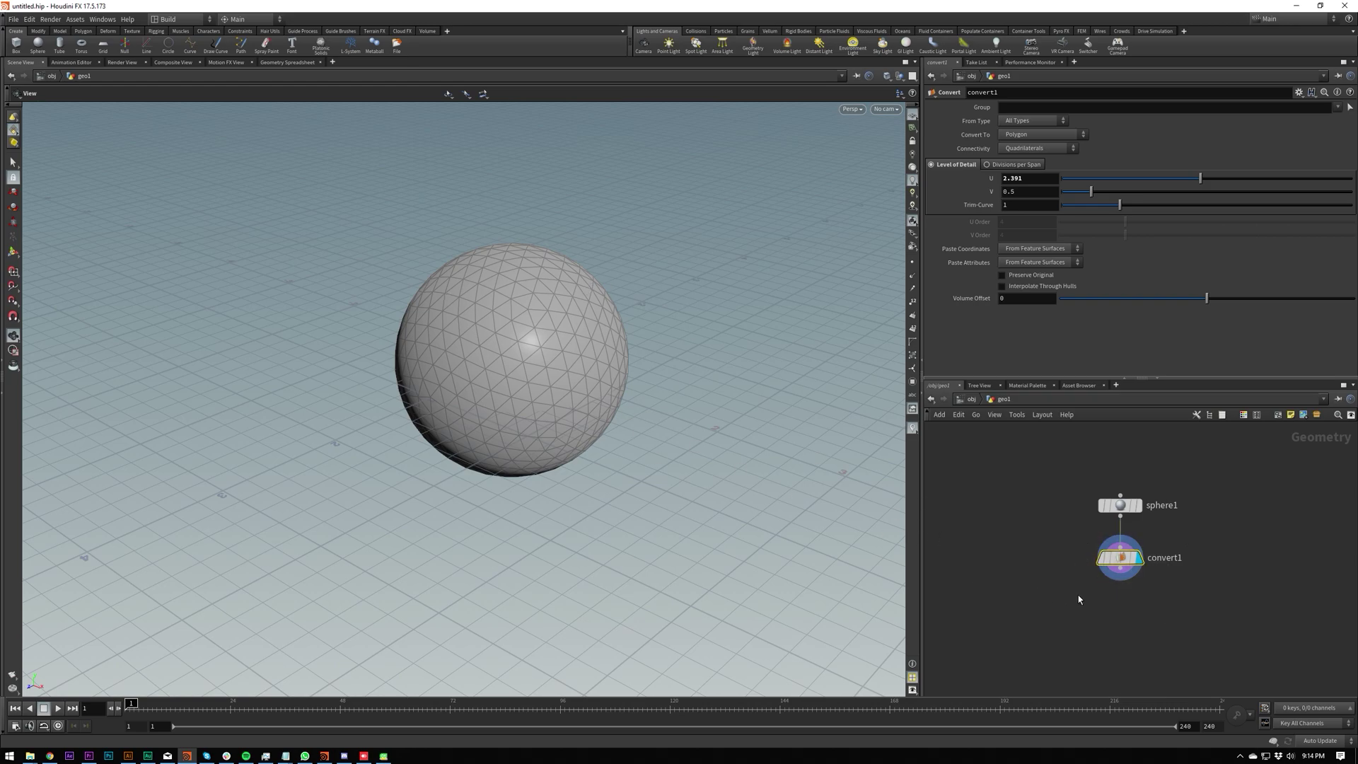
Add a Mountain node after convert1 and set its roughness to about 0.269
key(Tab)
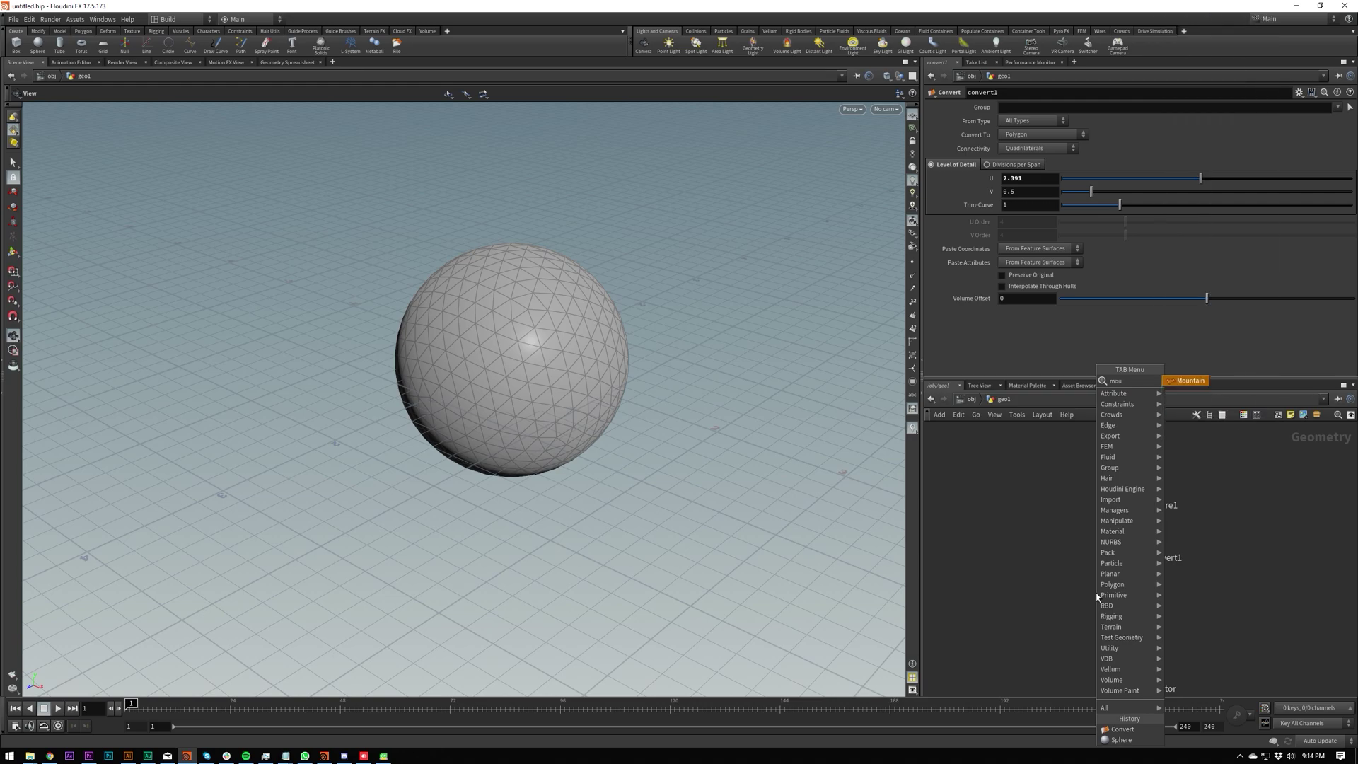
key(Escape)
click(1119, 607)
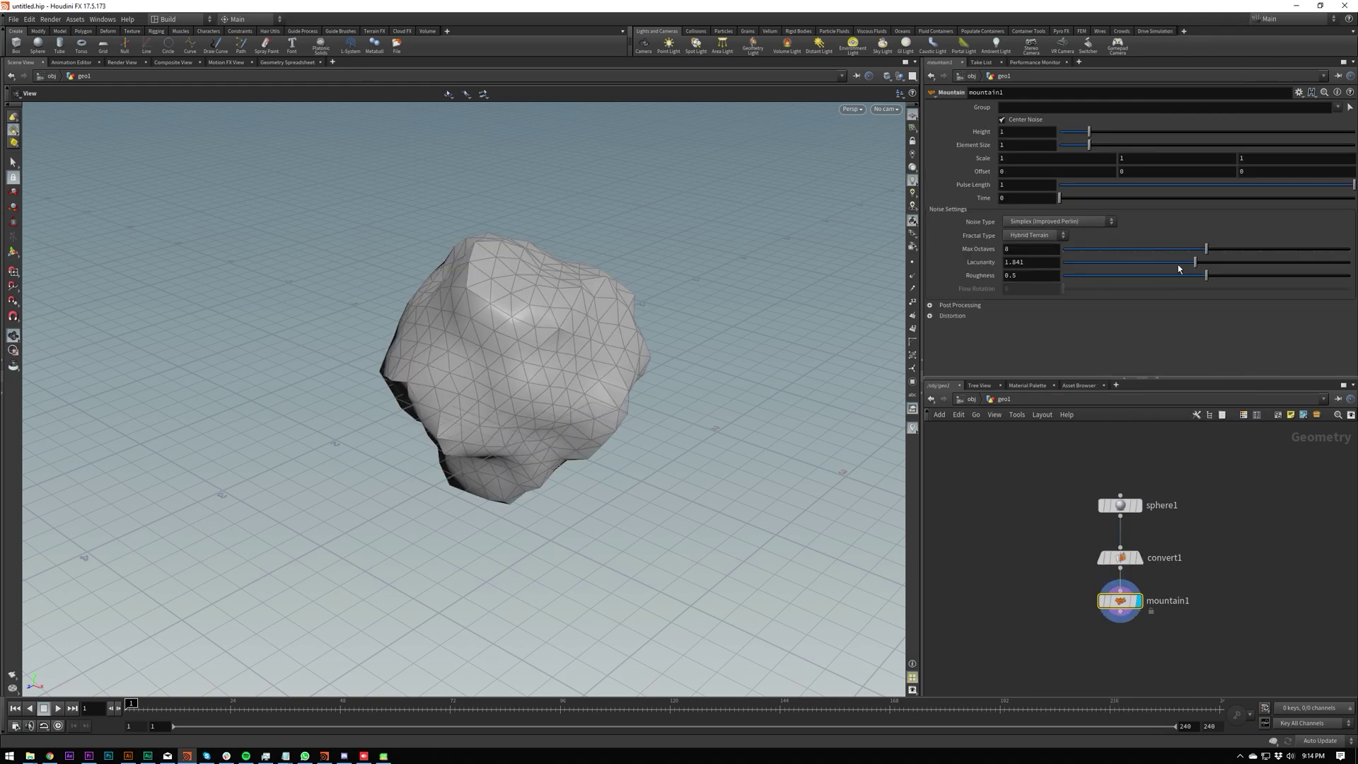
drag(1186, 274, 1140, 276)
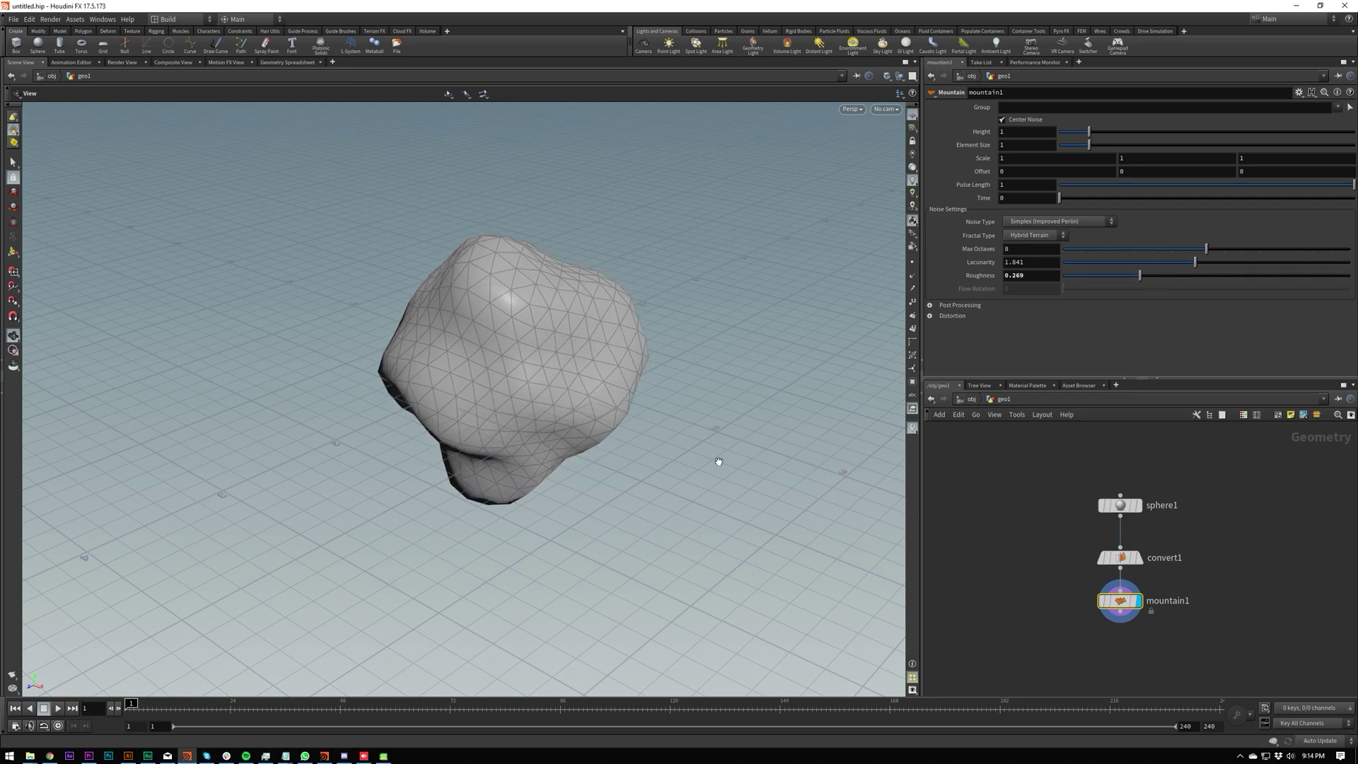
Add a Null node and wire it below mountain1 at the end of the node chain
middle_drag(1053, 592, 1051, 528)
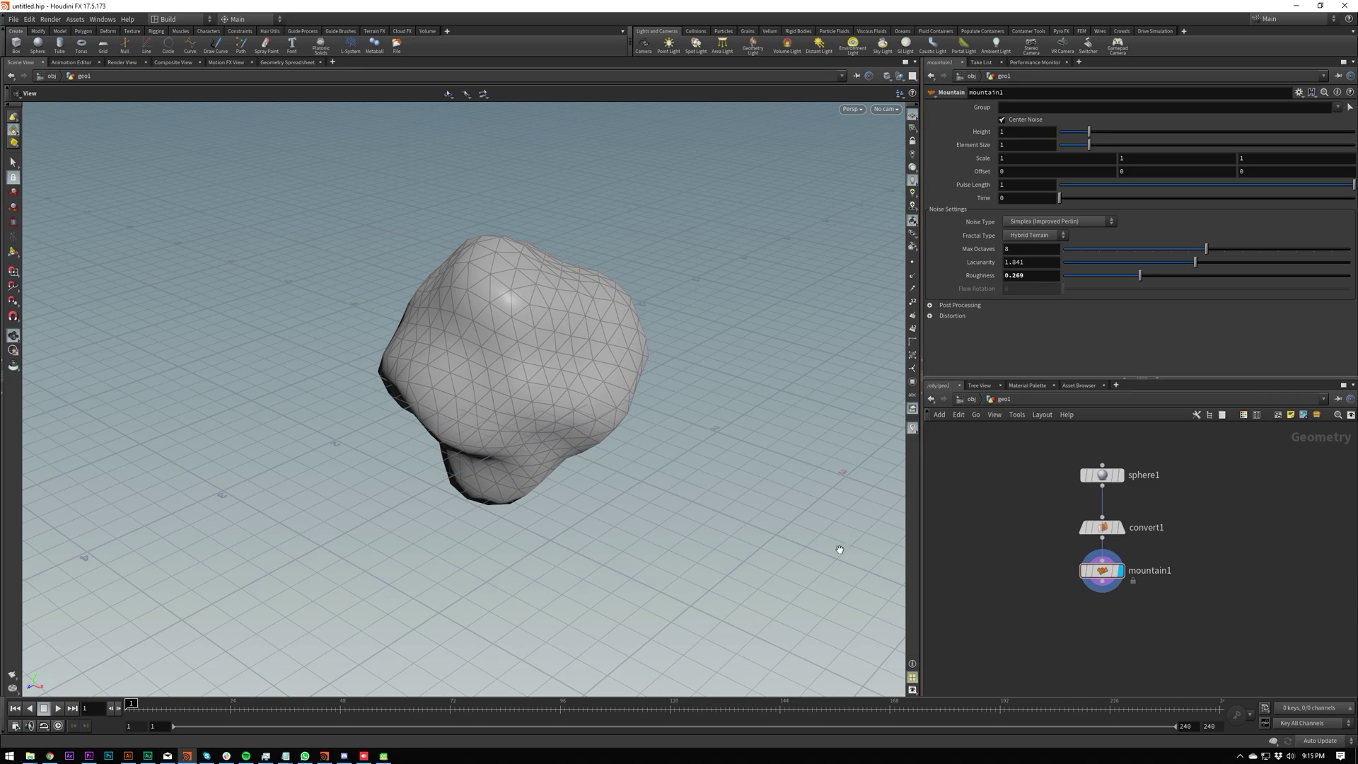
middle_drag(991, 544, 996, 516)
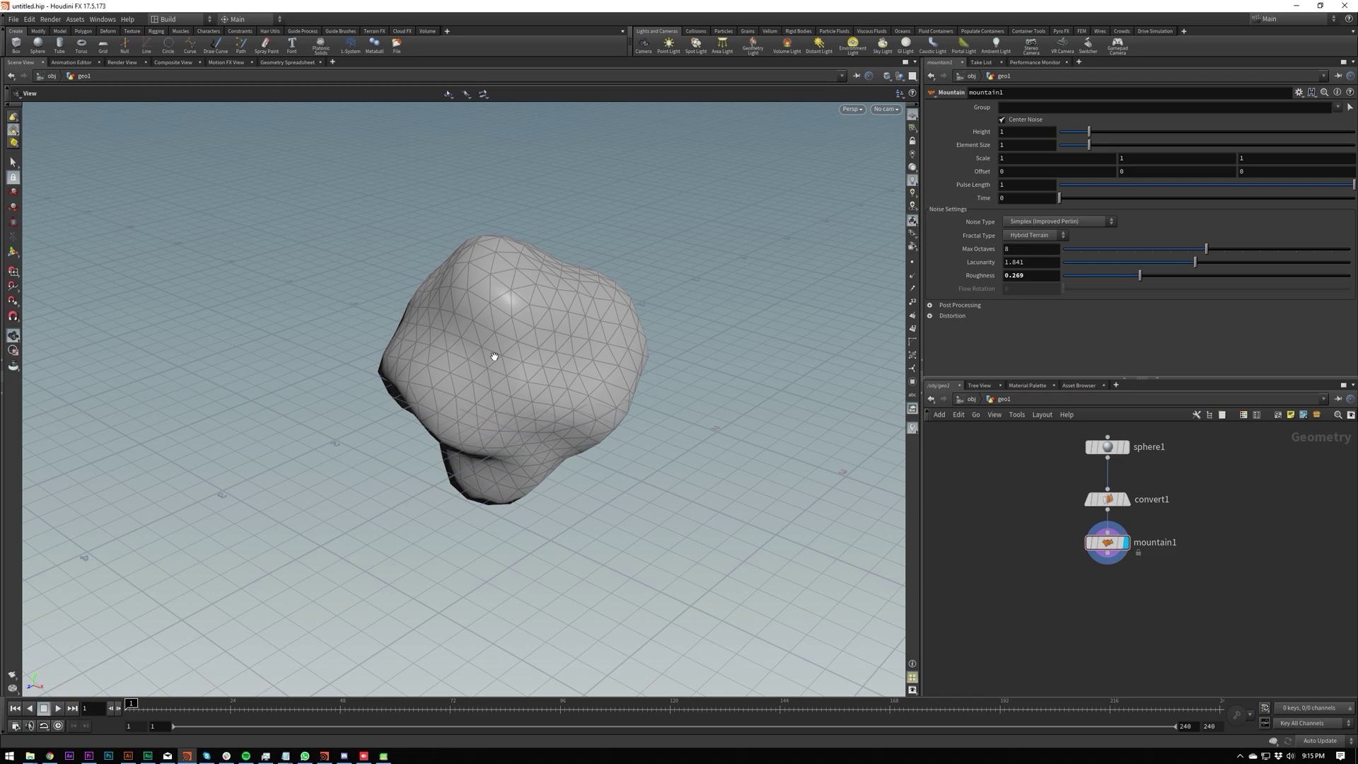
middle_drag(1041, 563, 1059, 539)
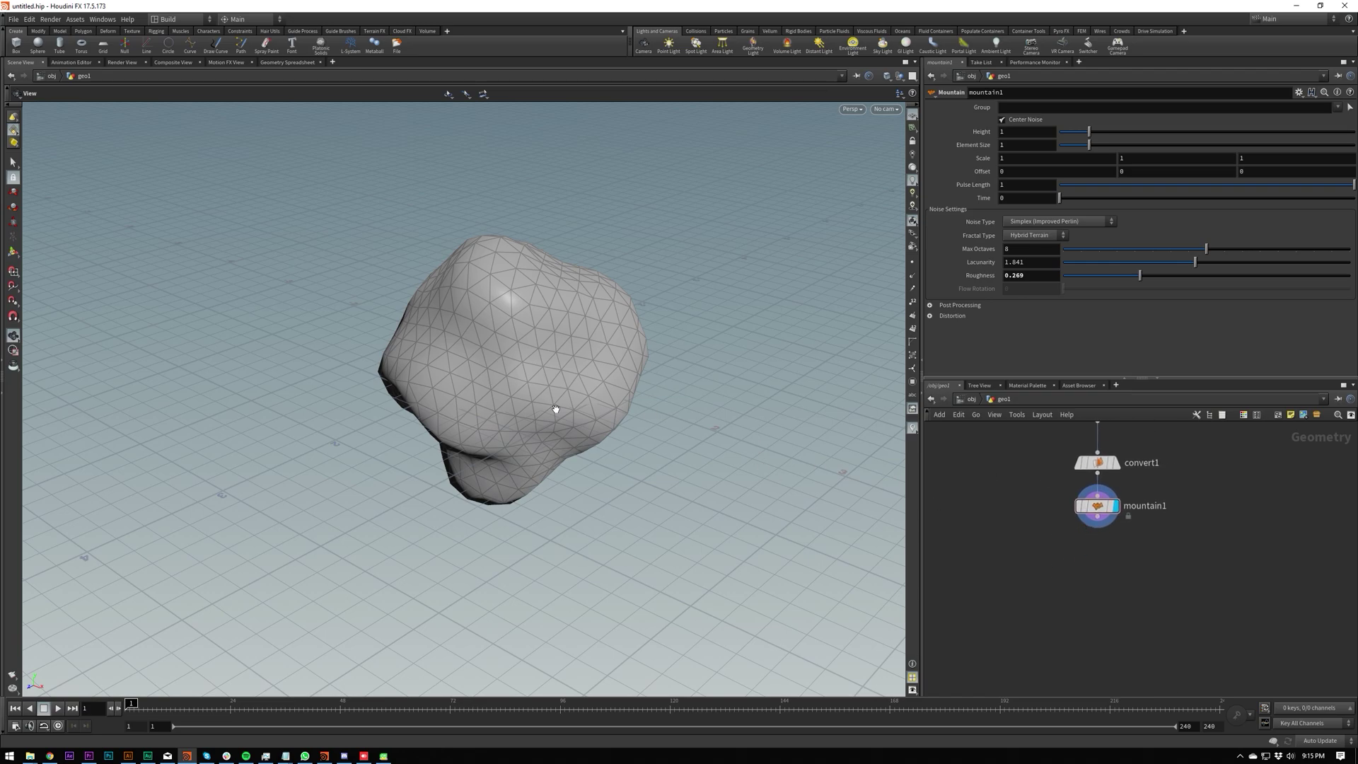
scroll(1081, 591, down, 1)
middle_drag(1081, 591, 1075, 633)
click(1088, 572)
click(1034, 609)
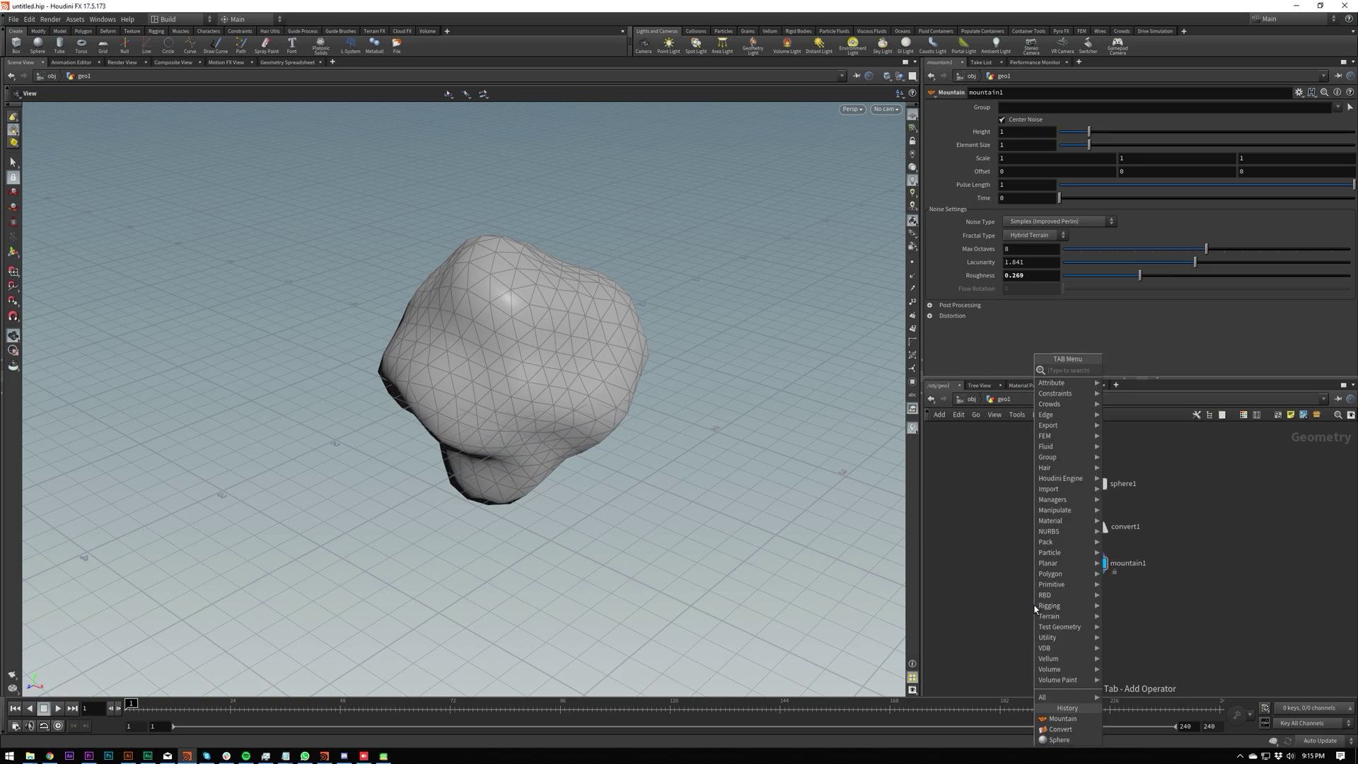
text(null)
key(Return)
click(1035, 607)
drag(1034, 606, 1092, 610)
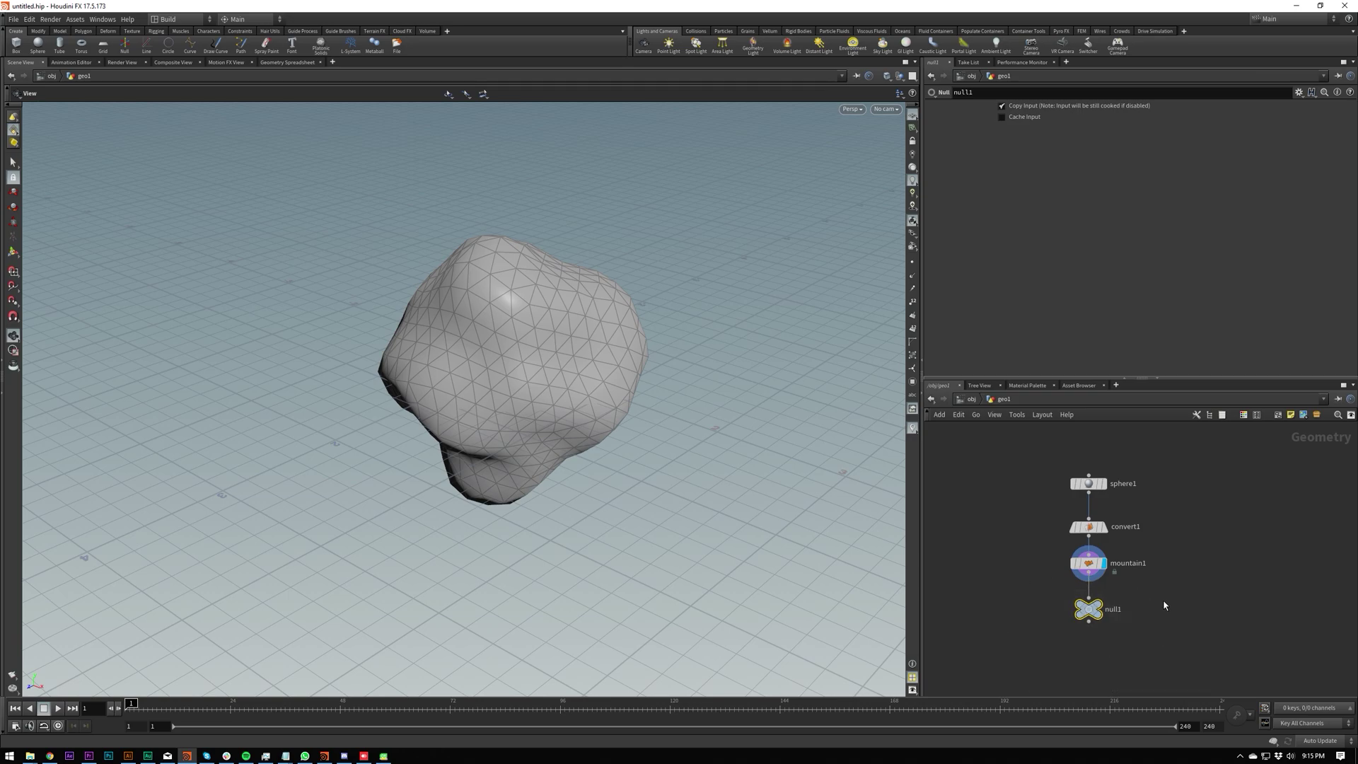
Rename the Null node to OUT
mouse_move(1167, 607)
middle_down()
mouse_move(1176, 574)
mouse_move(1172, 616)
middle_up()
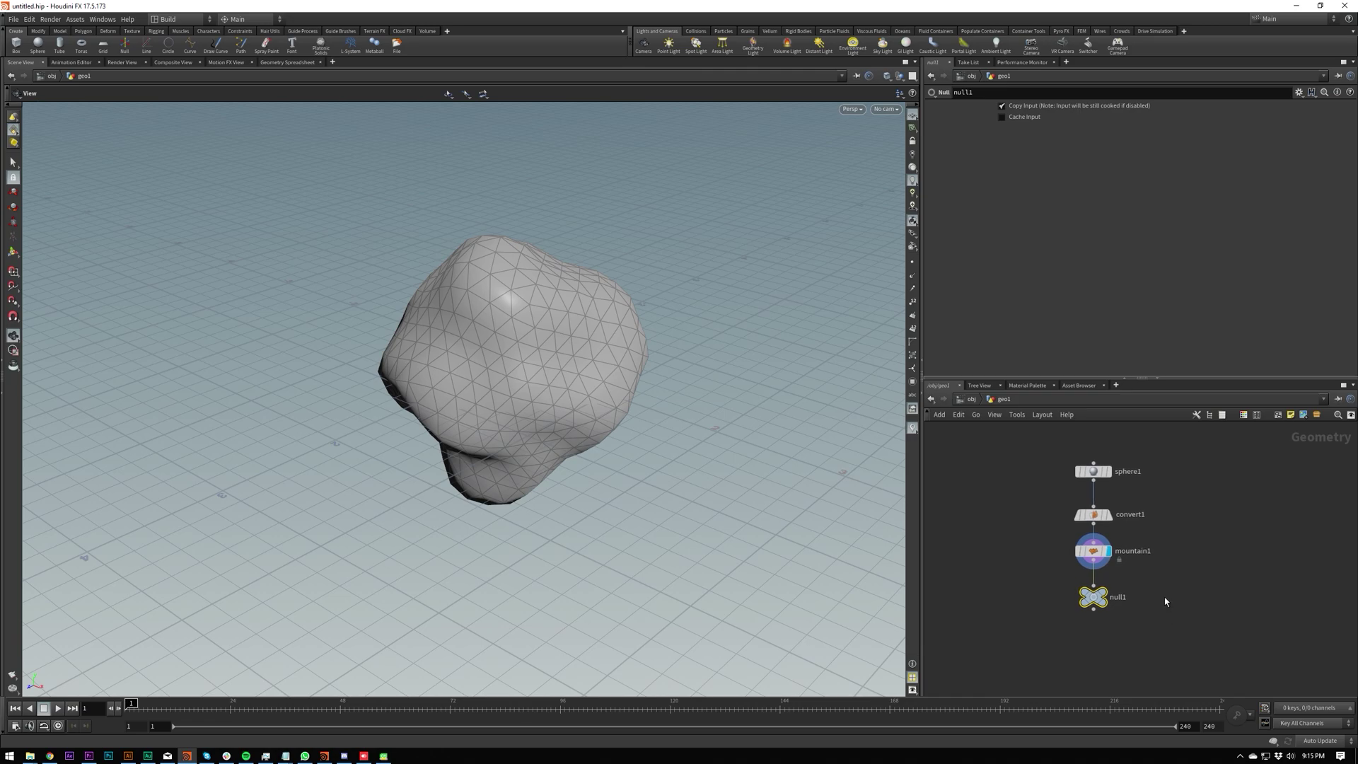
double_click(1119, 597)
mouse_move(1108, 606)
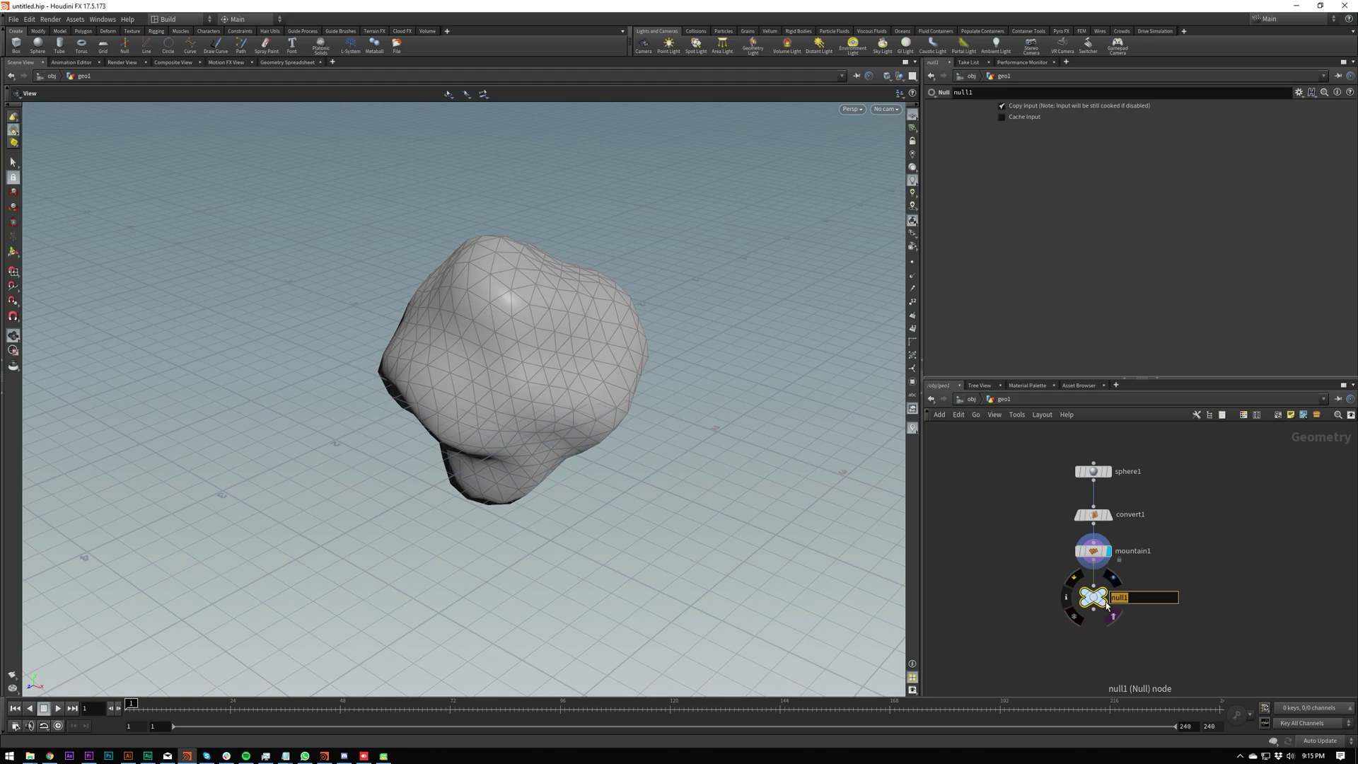
text(OUT)
key(Return)
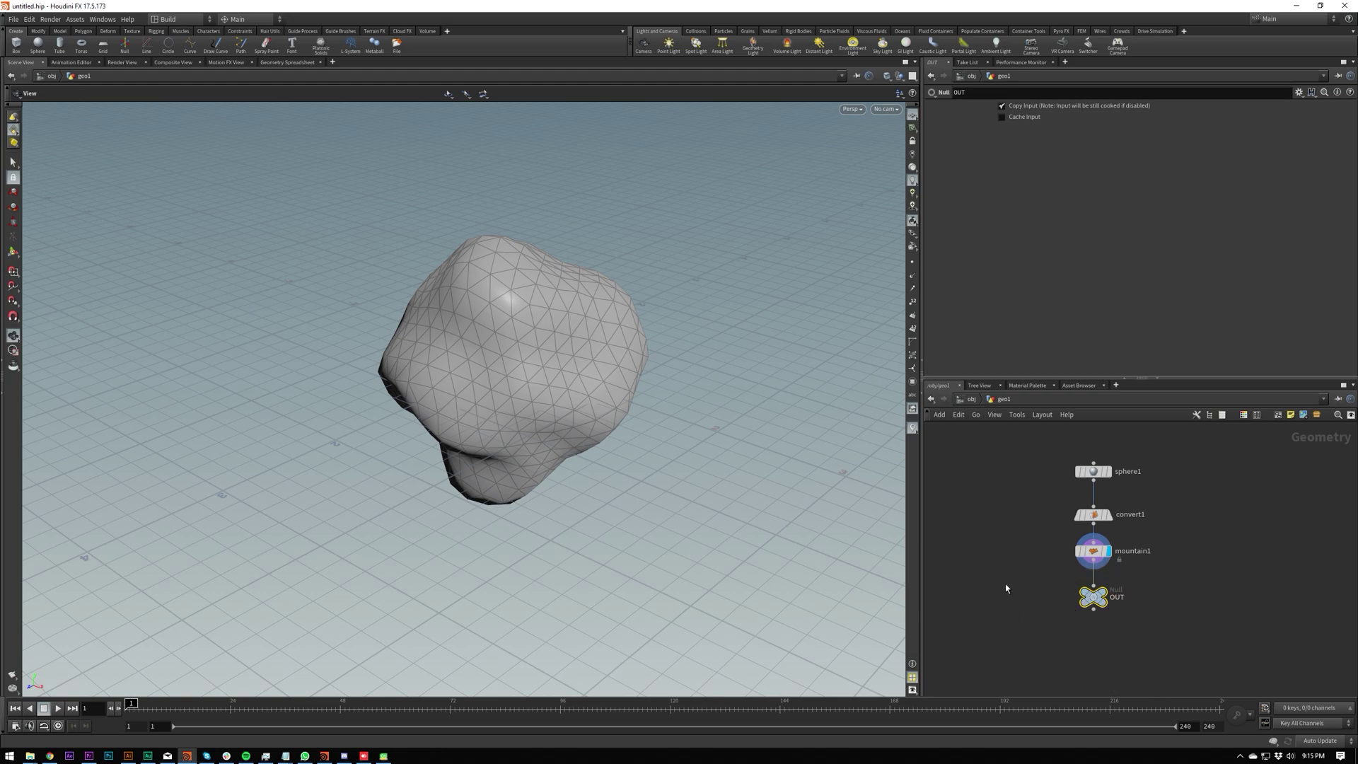
Add an Object Merge node to the network beside the OUT null
key(Tab)
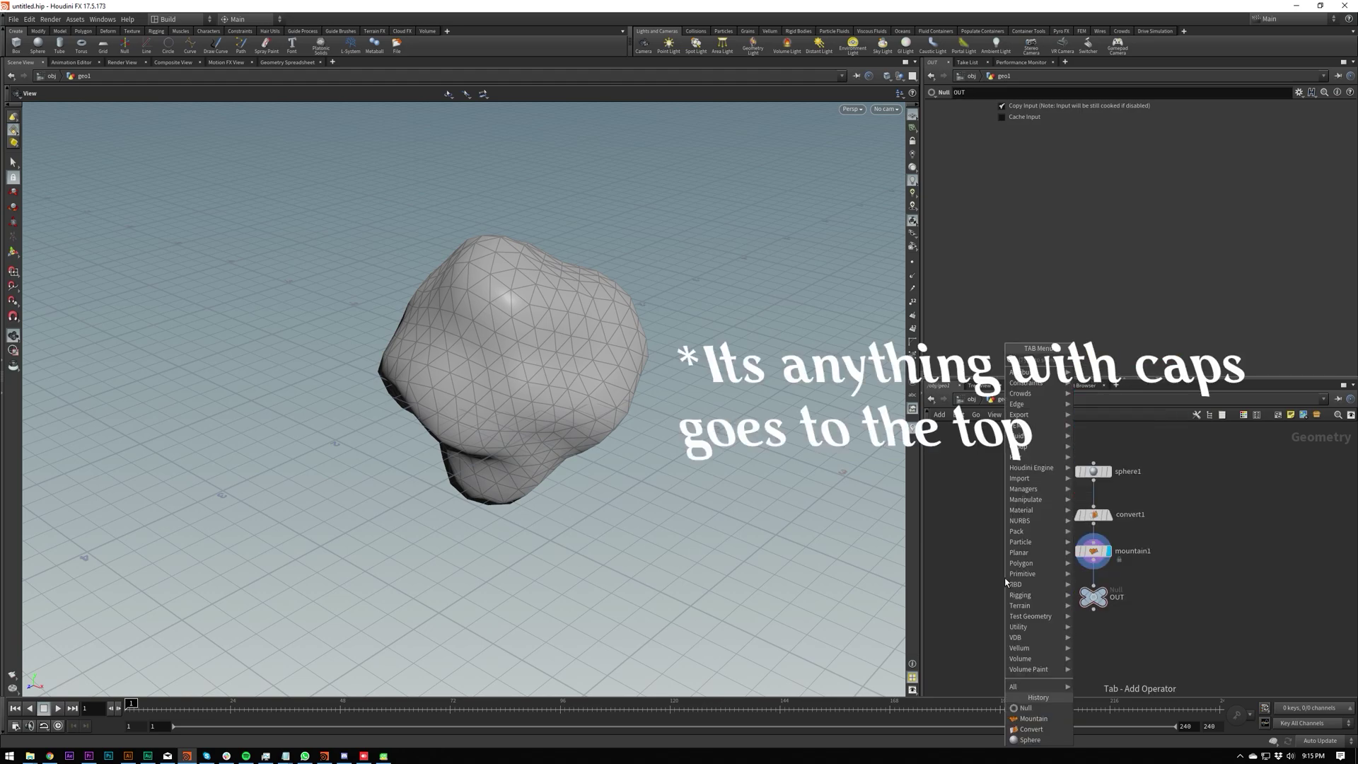
text(obj)
key(Return)
click(1004, 577)
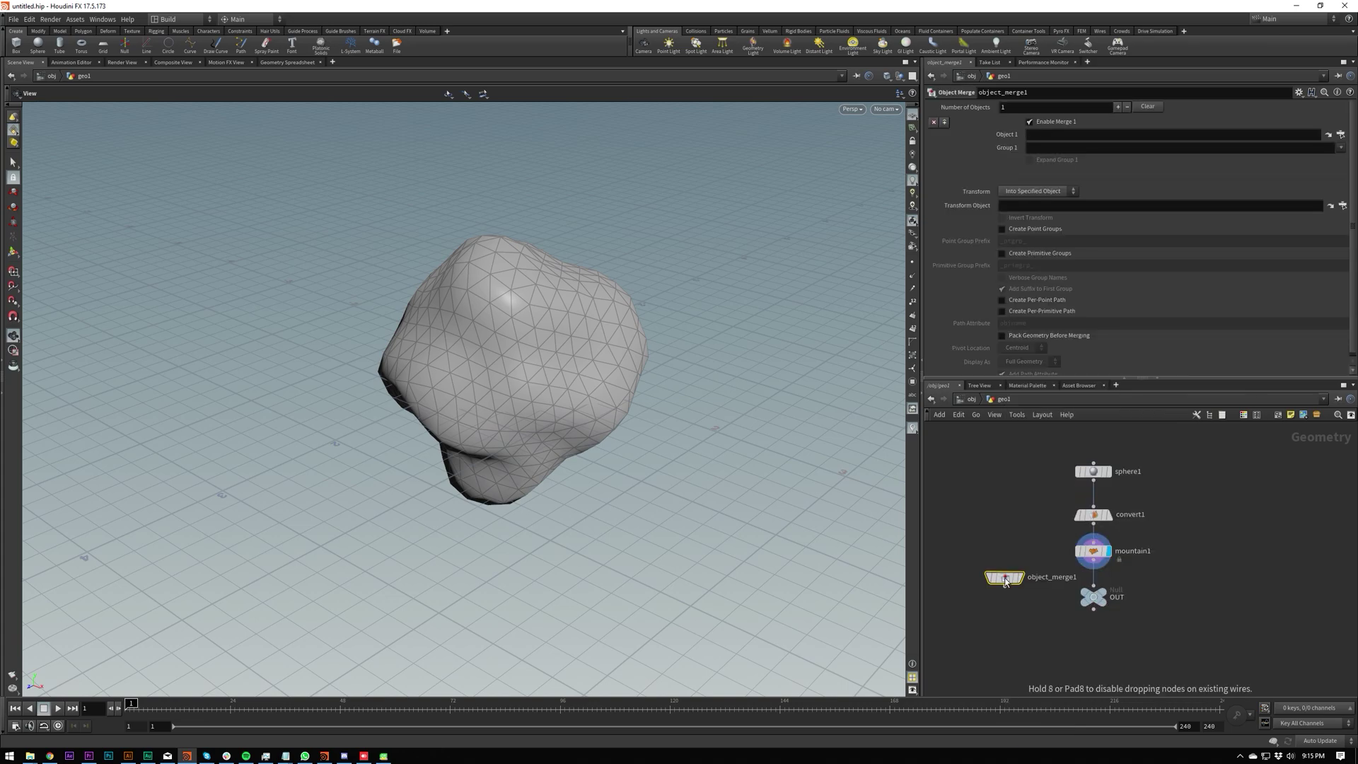
drag(1003, 578, 998, 597)
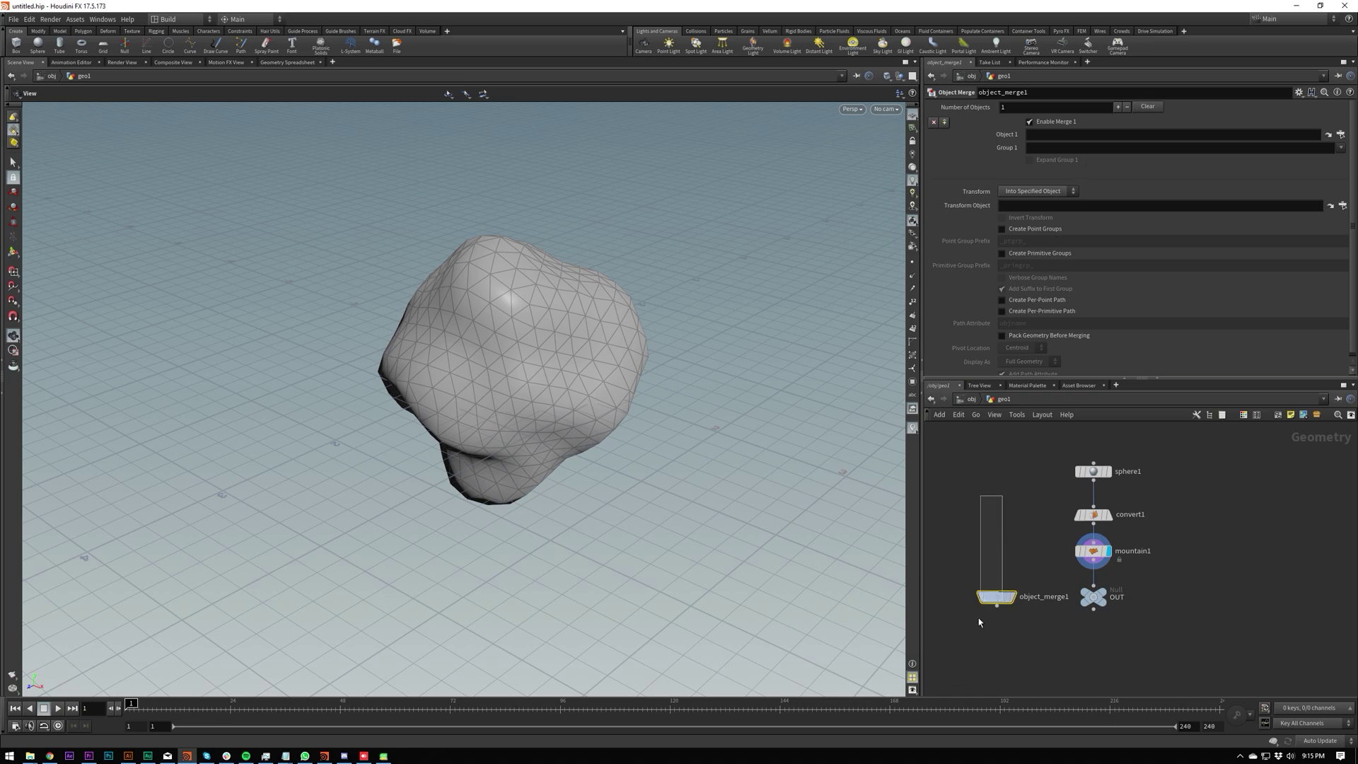
click(1340, 135)
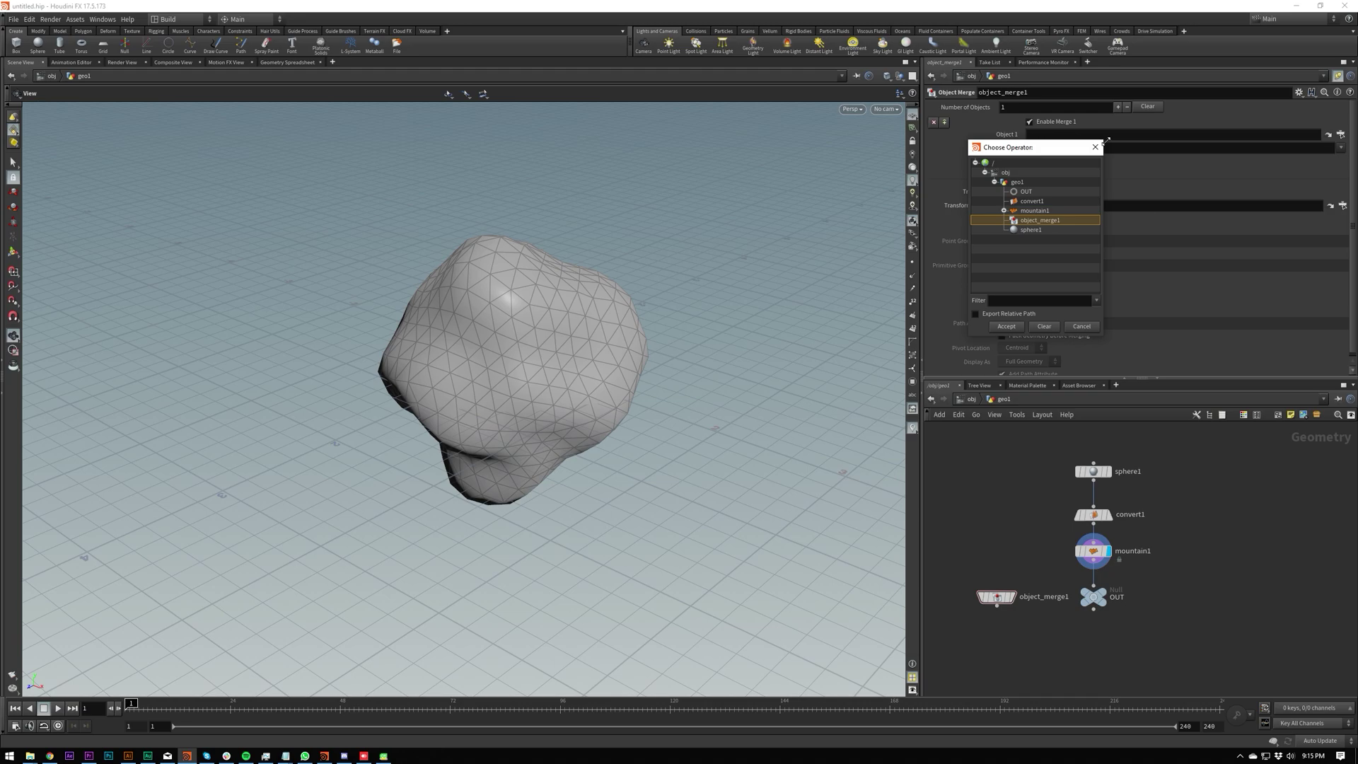
drag(1105, 146, 1158, 101)
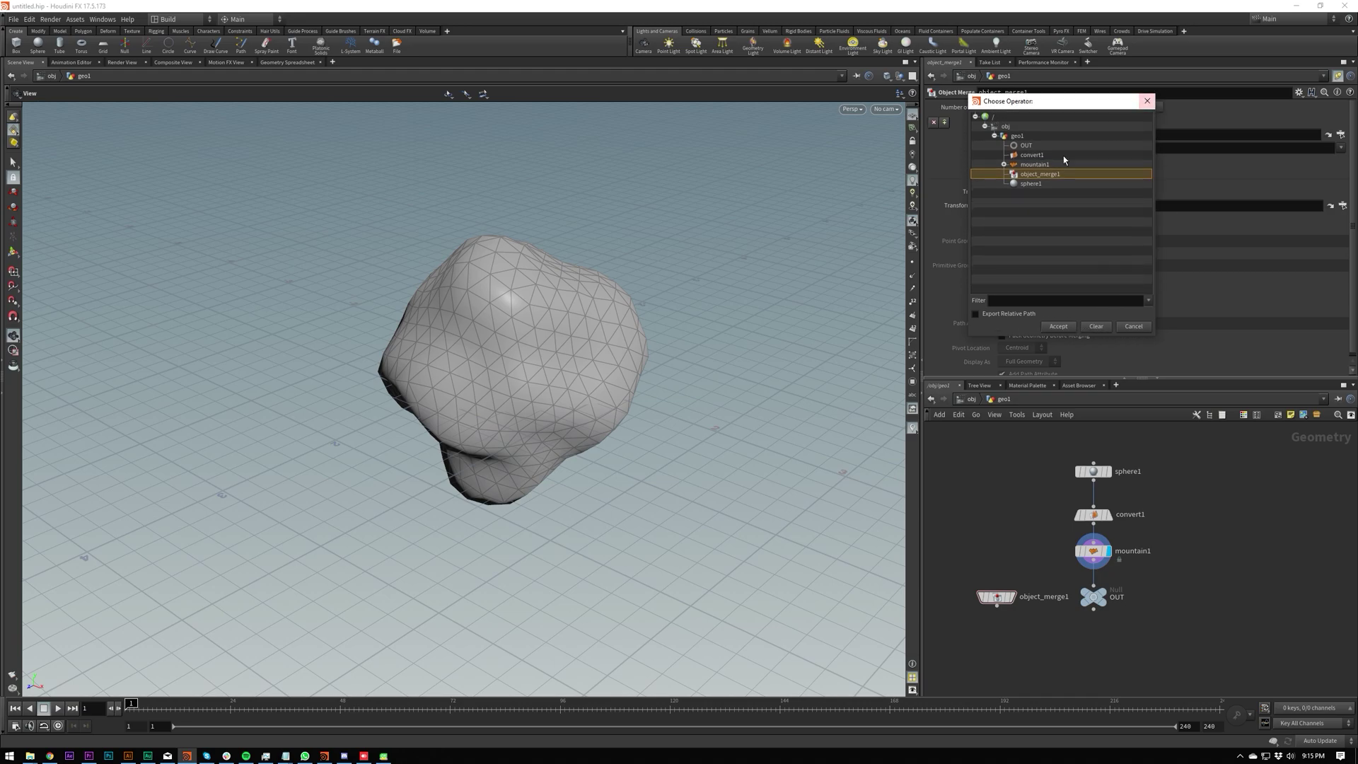
click(1004, 164)
click(1024, 177)
click(1026, 146)
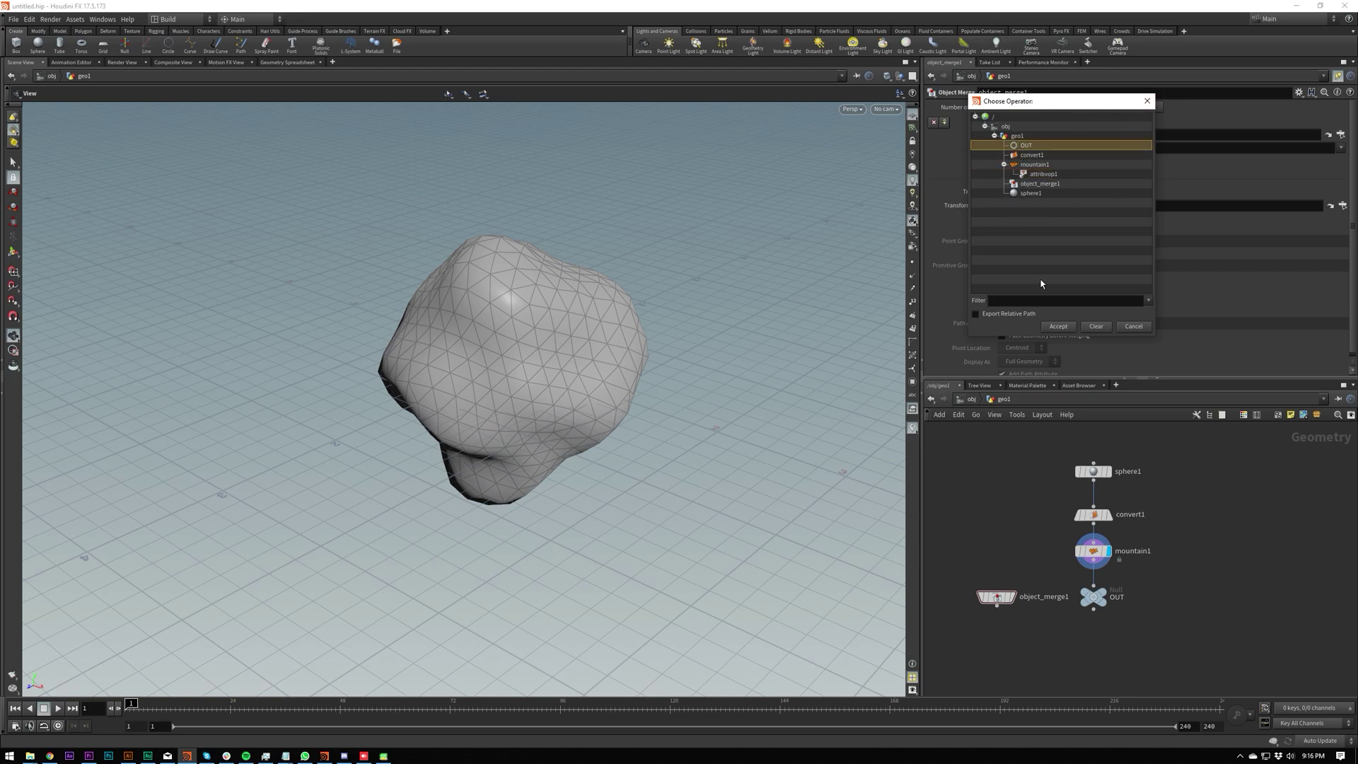
click(1017, 137)
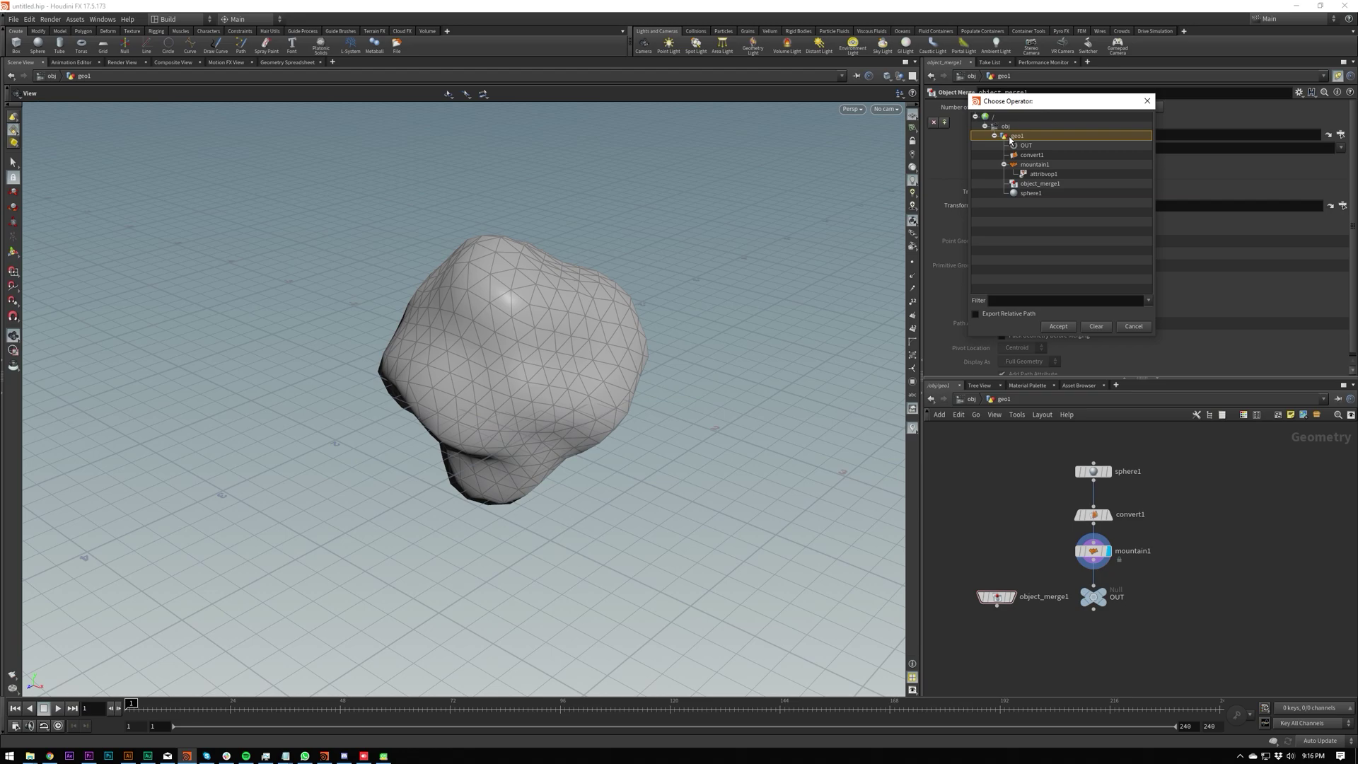
key(Escape)
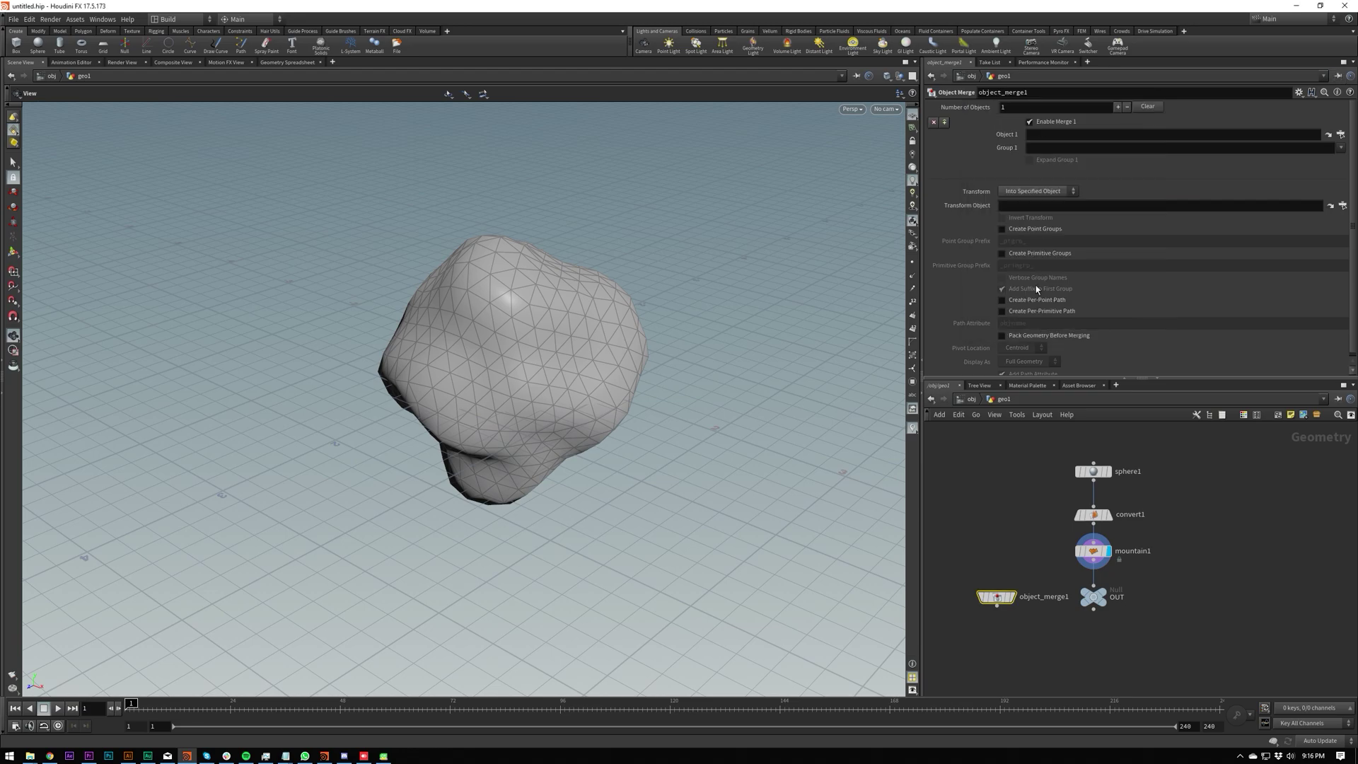
Compare the sphere1 and convert1 results in the viewport, finishing with the OUT null displayed
click(1107, 514)
click(1107, 471)
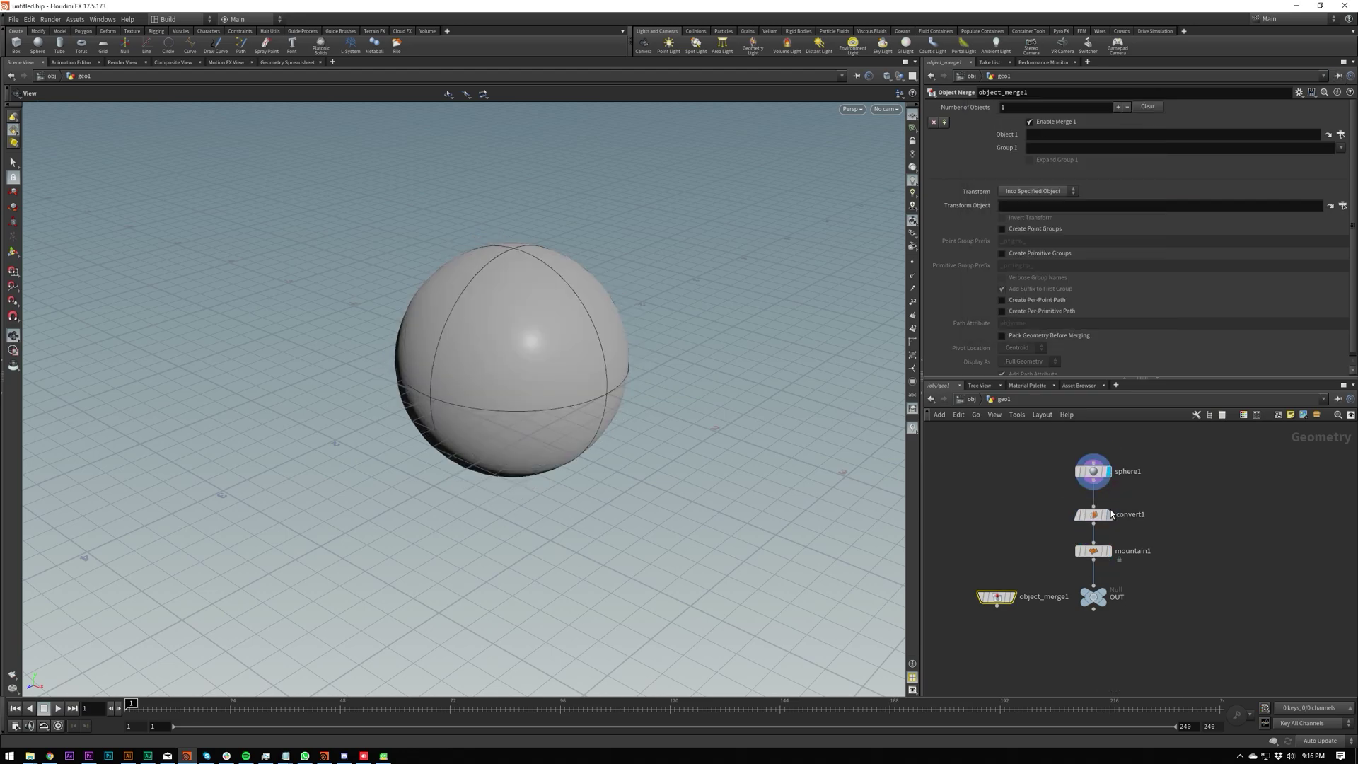
click(1111, 519)
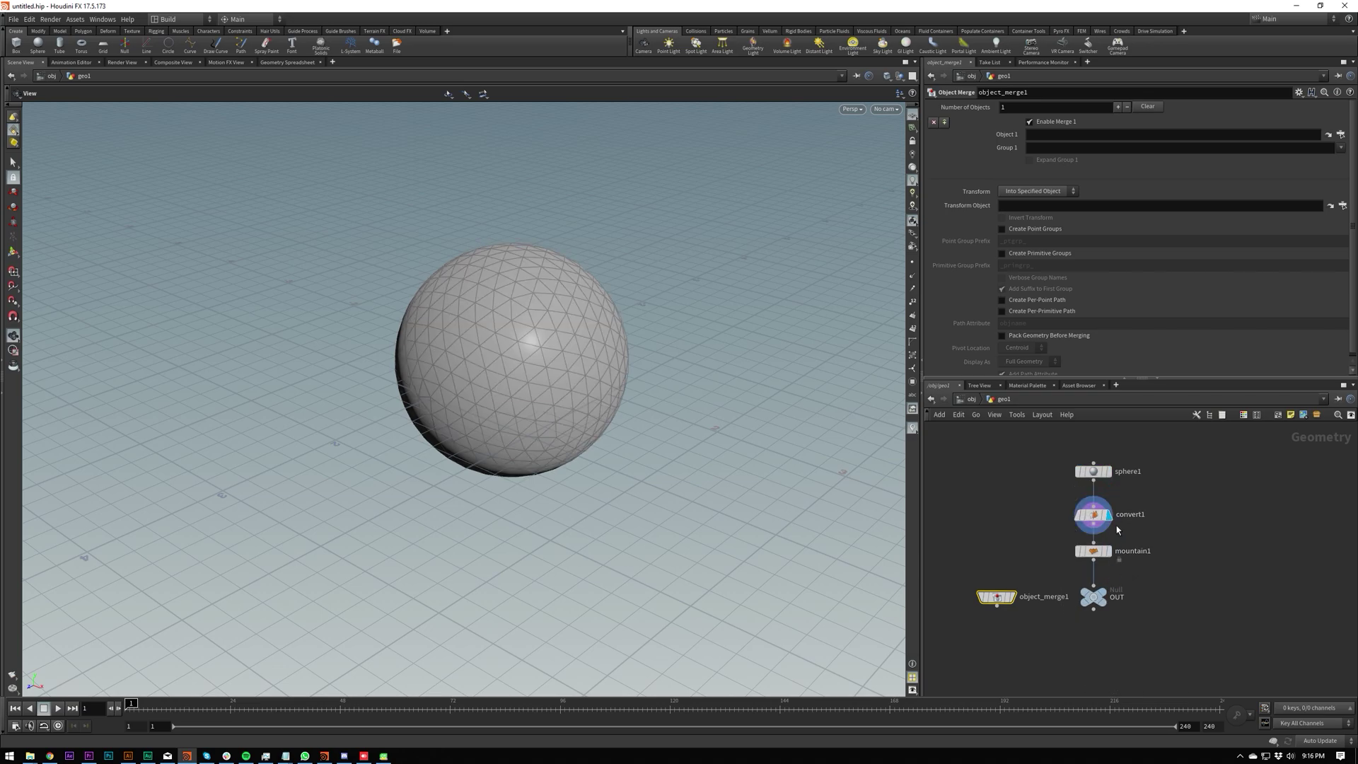
click(1108, 471)
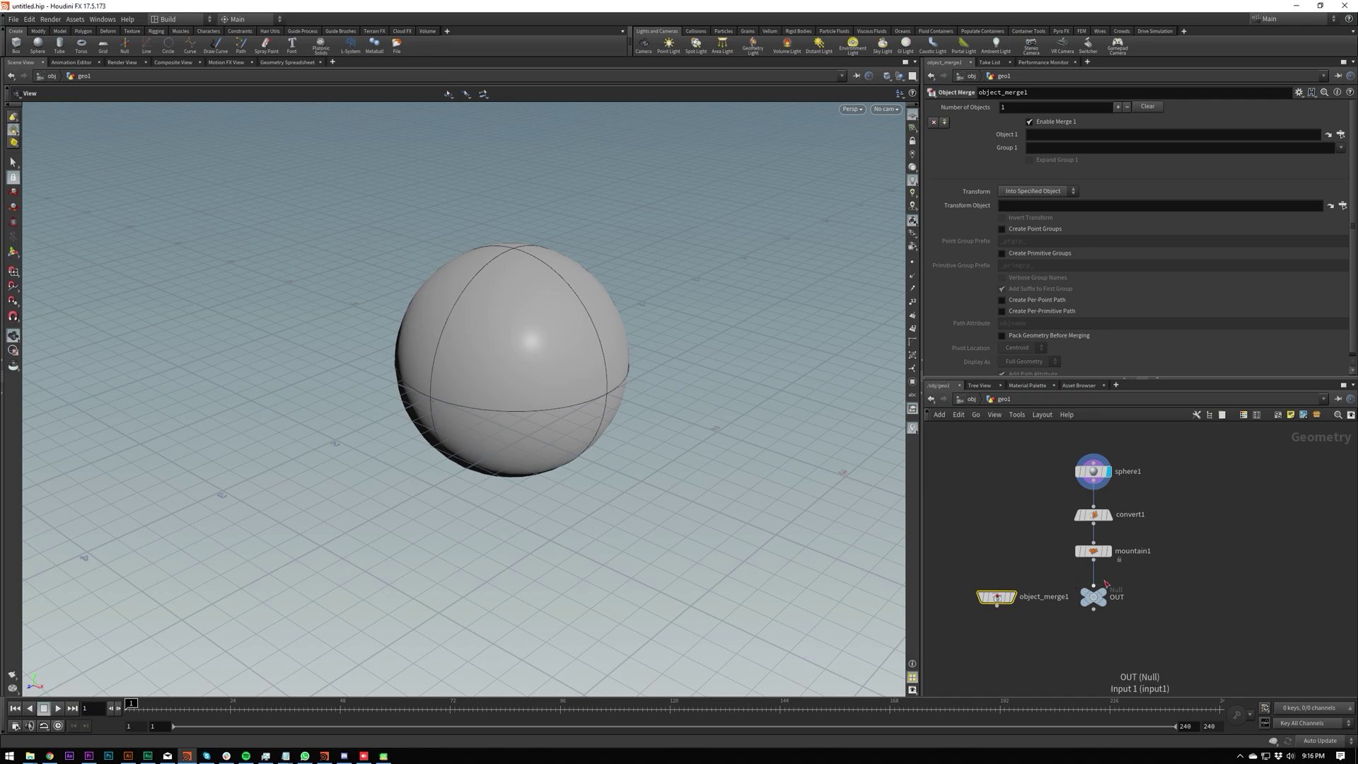
click(1113, 579)
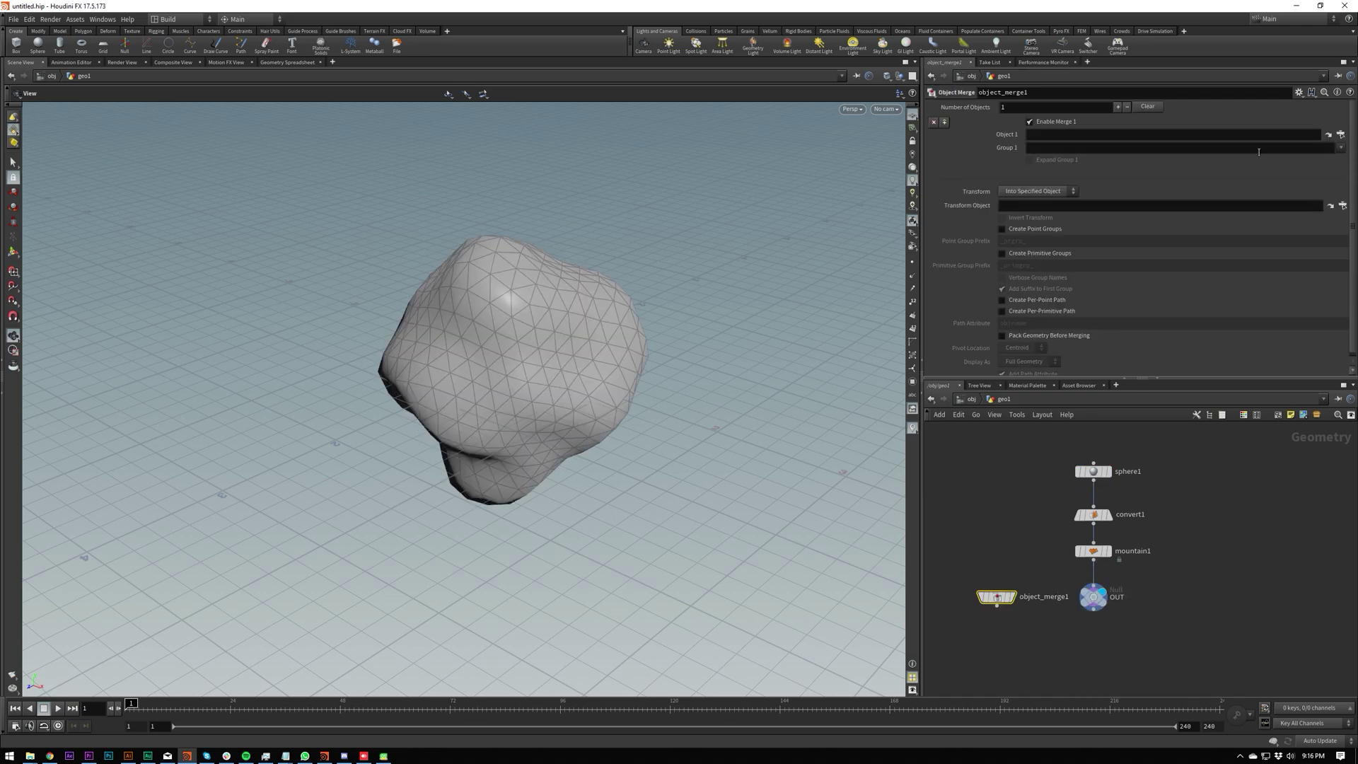
Reference the OUT null as Object 1 of object_merge1, using the relative path ../OUT
click(1340, 133)
double_click(1042, 146)
click(1102, 138)
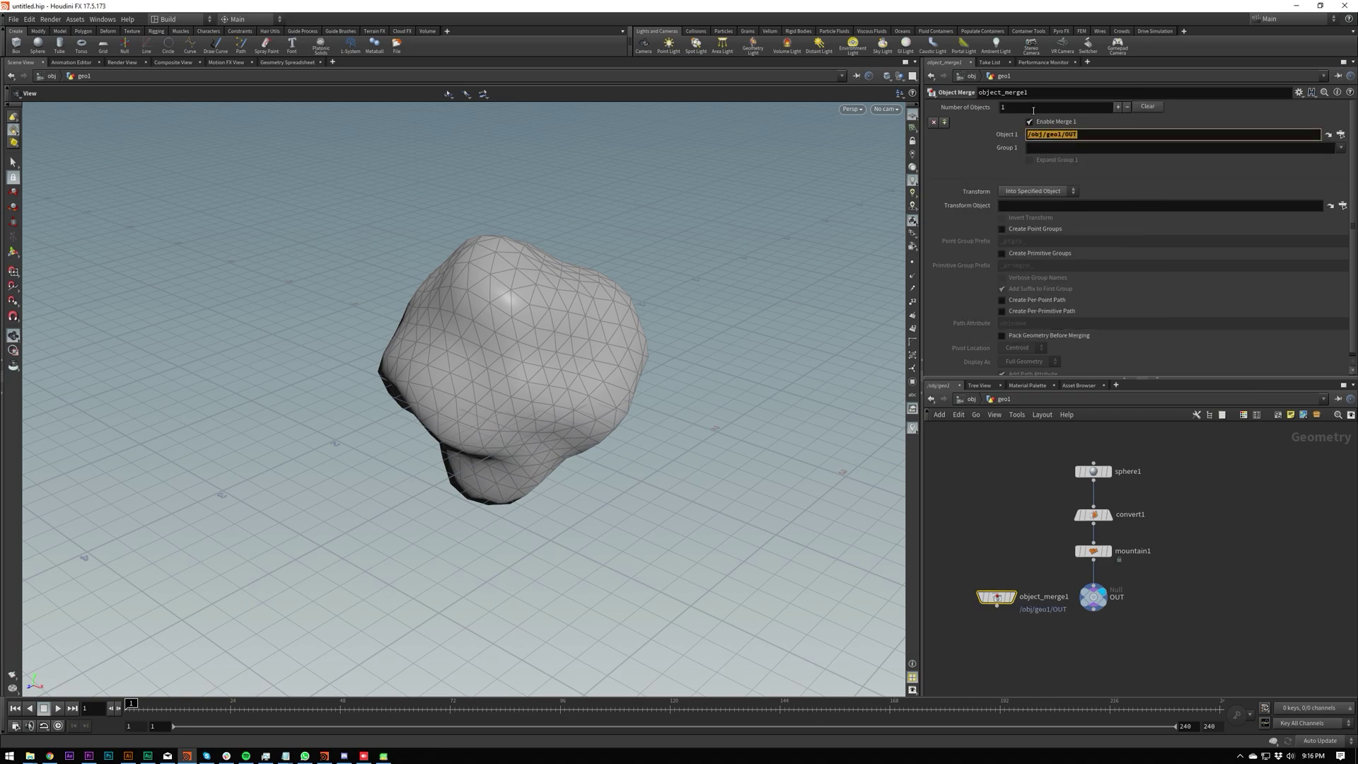
click(1043, 135)
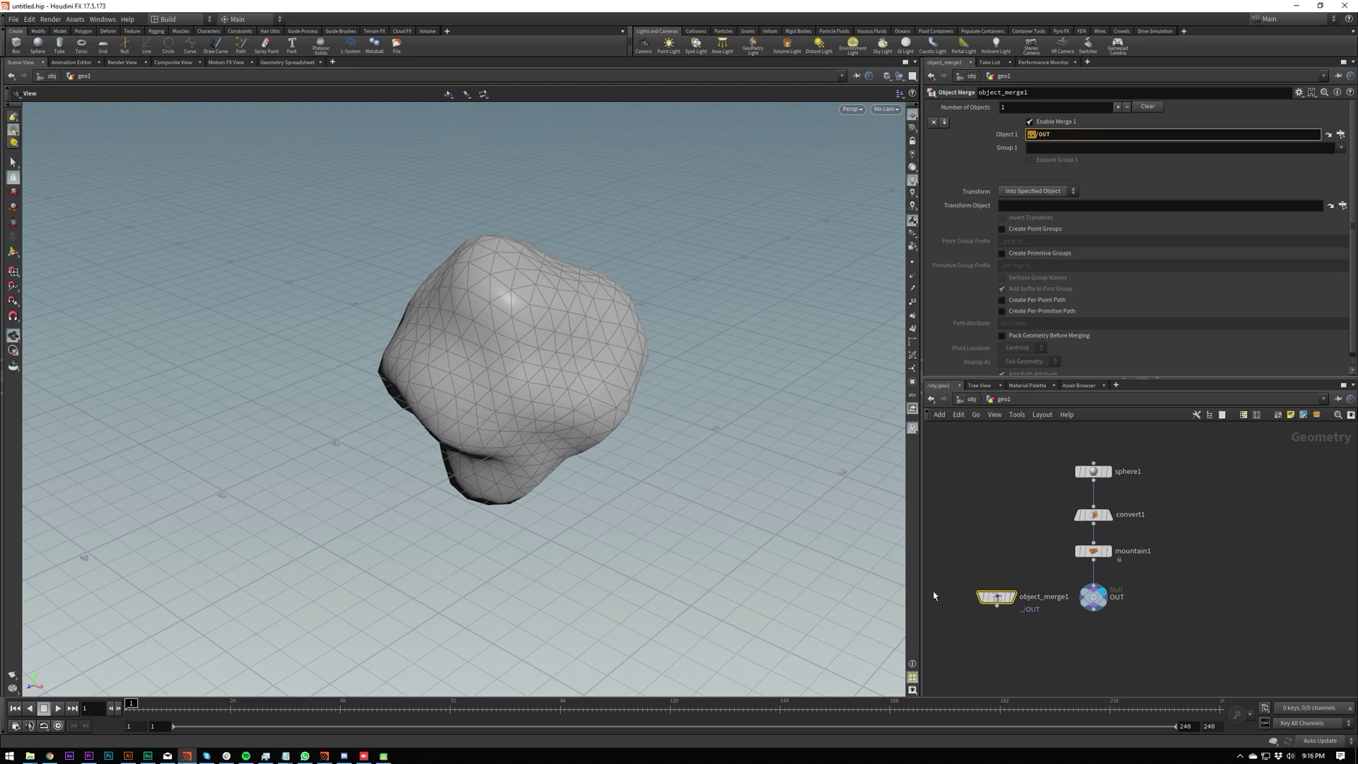
Move object_merge1 out of geo1 into a newly created Geometry object at the obj level
click(1093, 597)
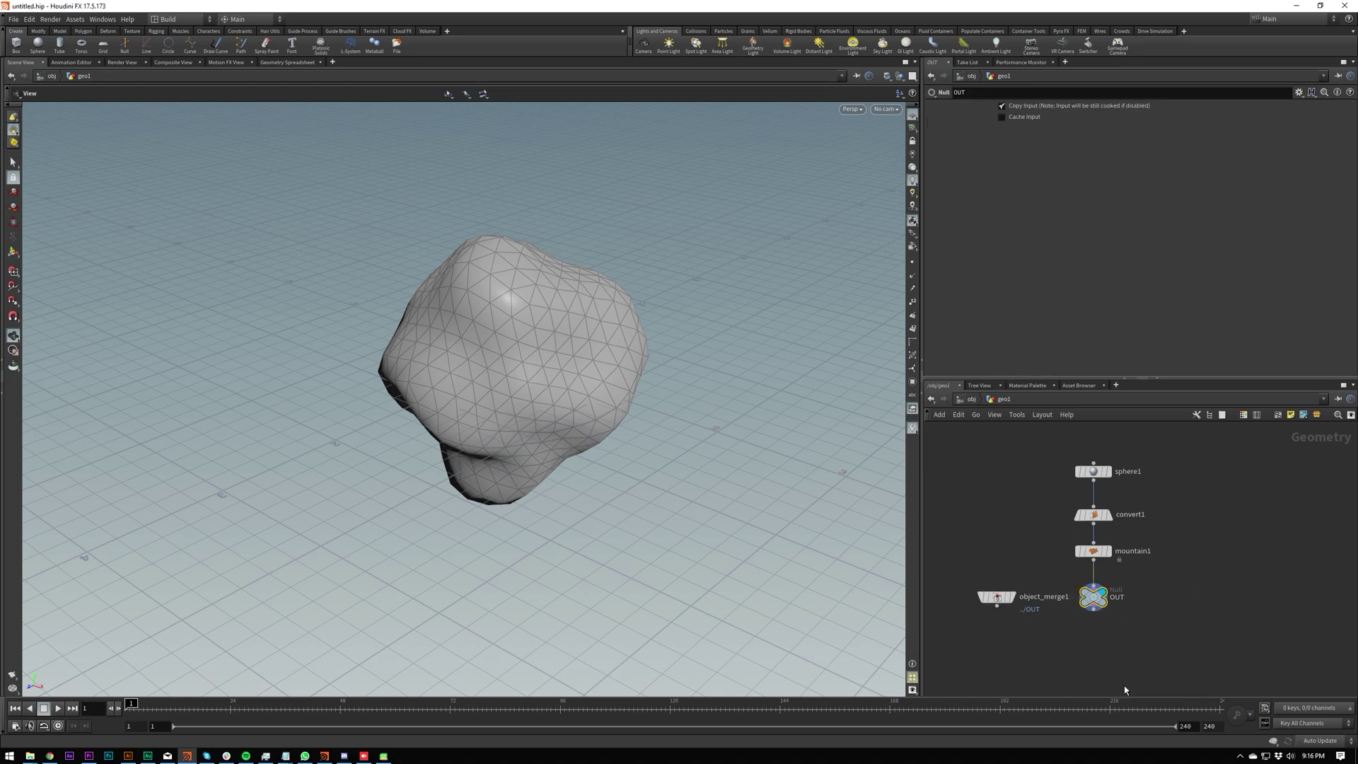
click(994, 598)
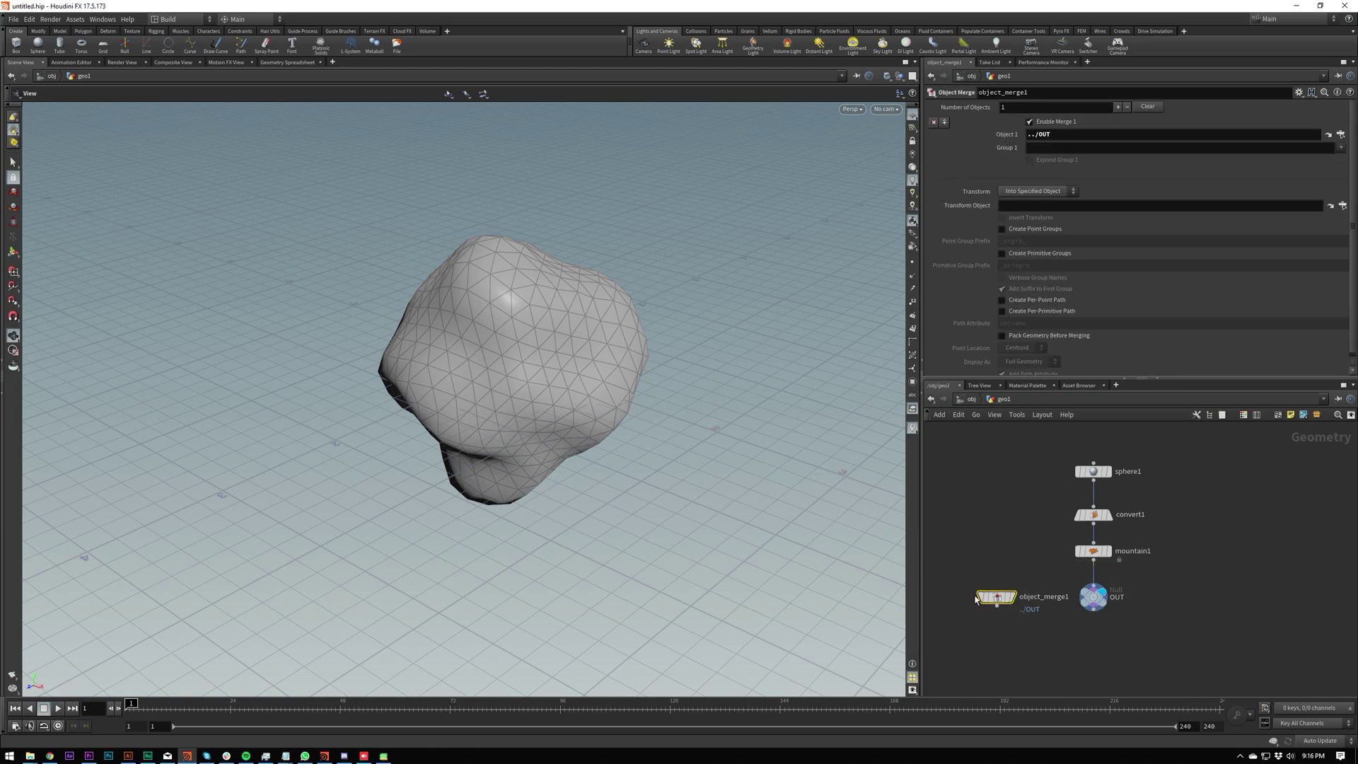
key(ctrl+x)
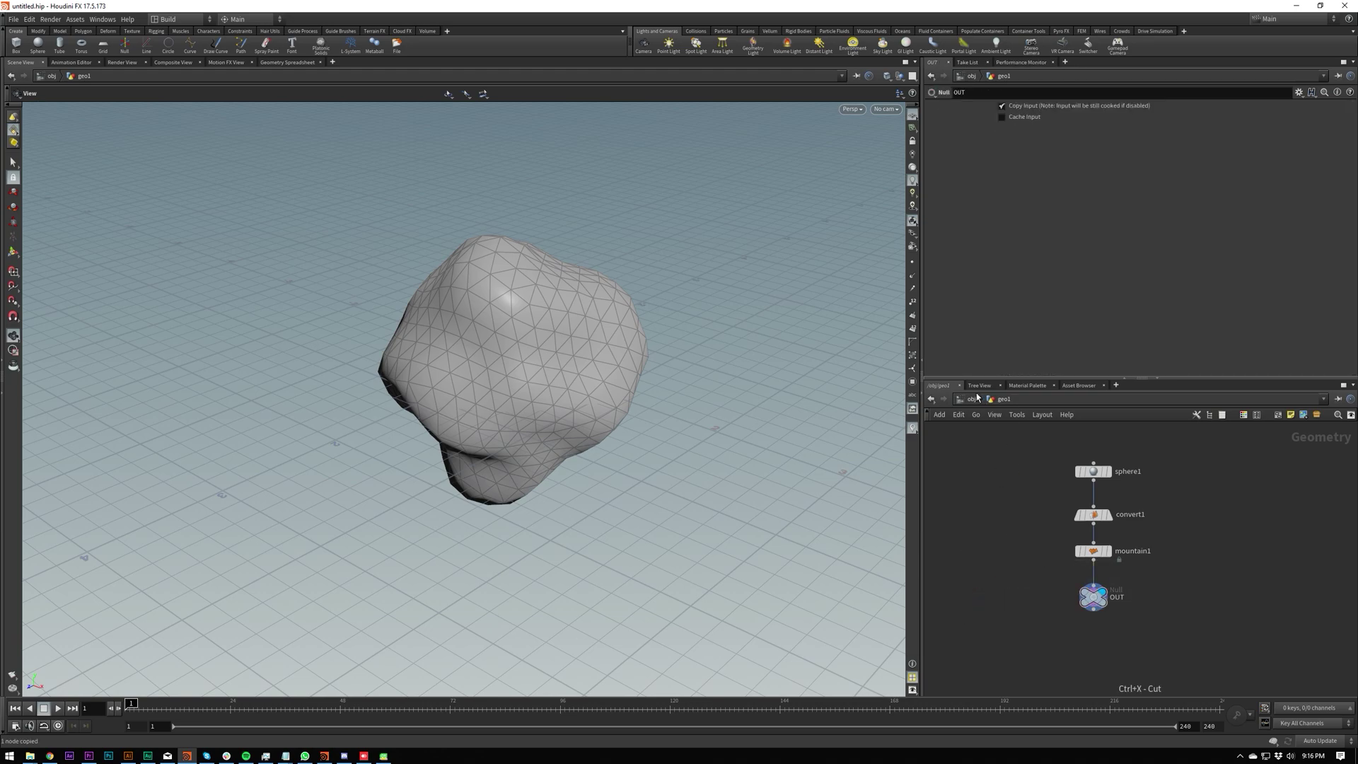
key(u)
key(Tab)
text(geo)
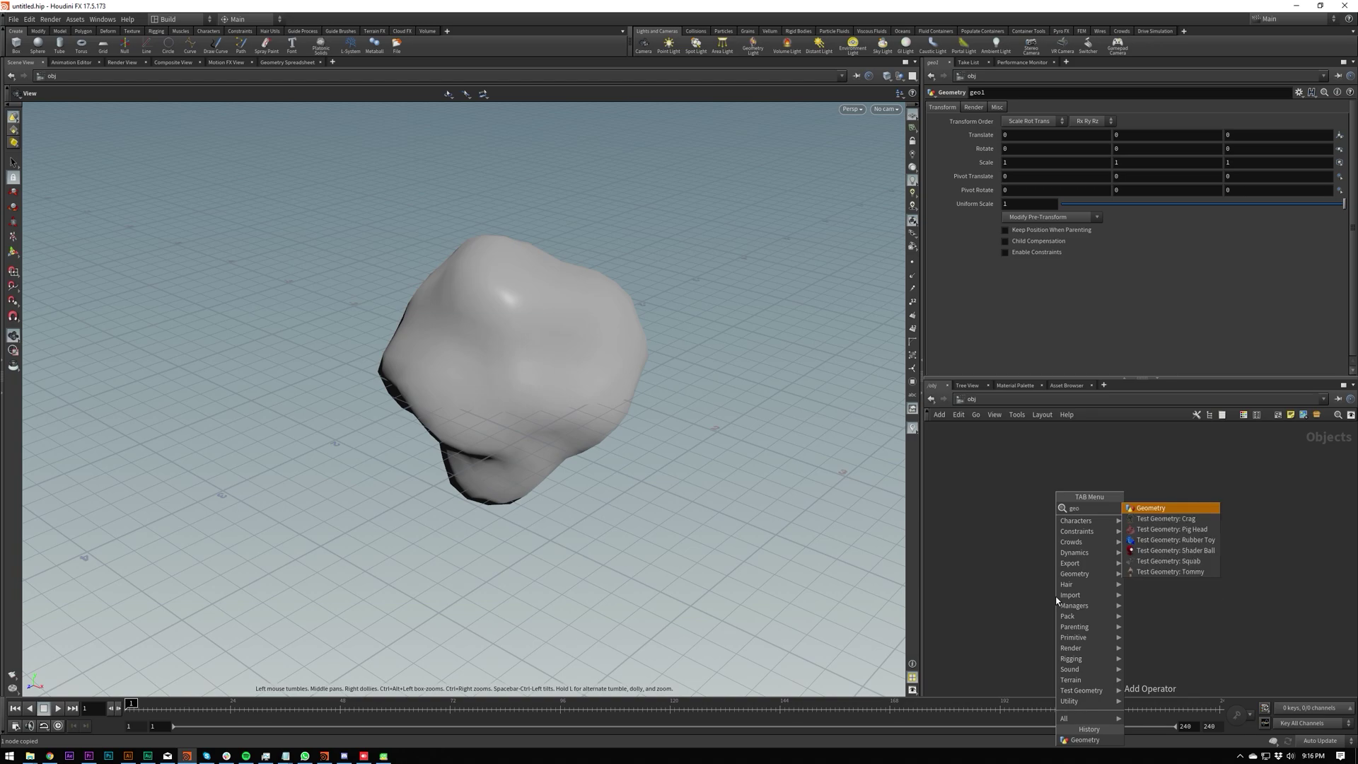
key(Return)
click(1056, 599)
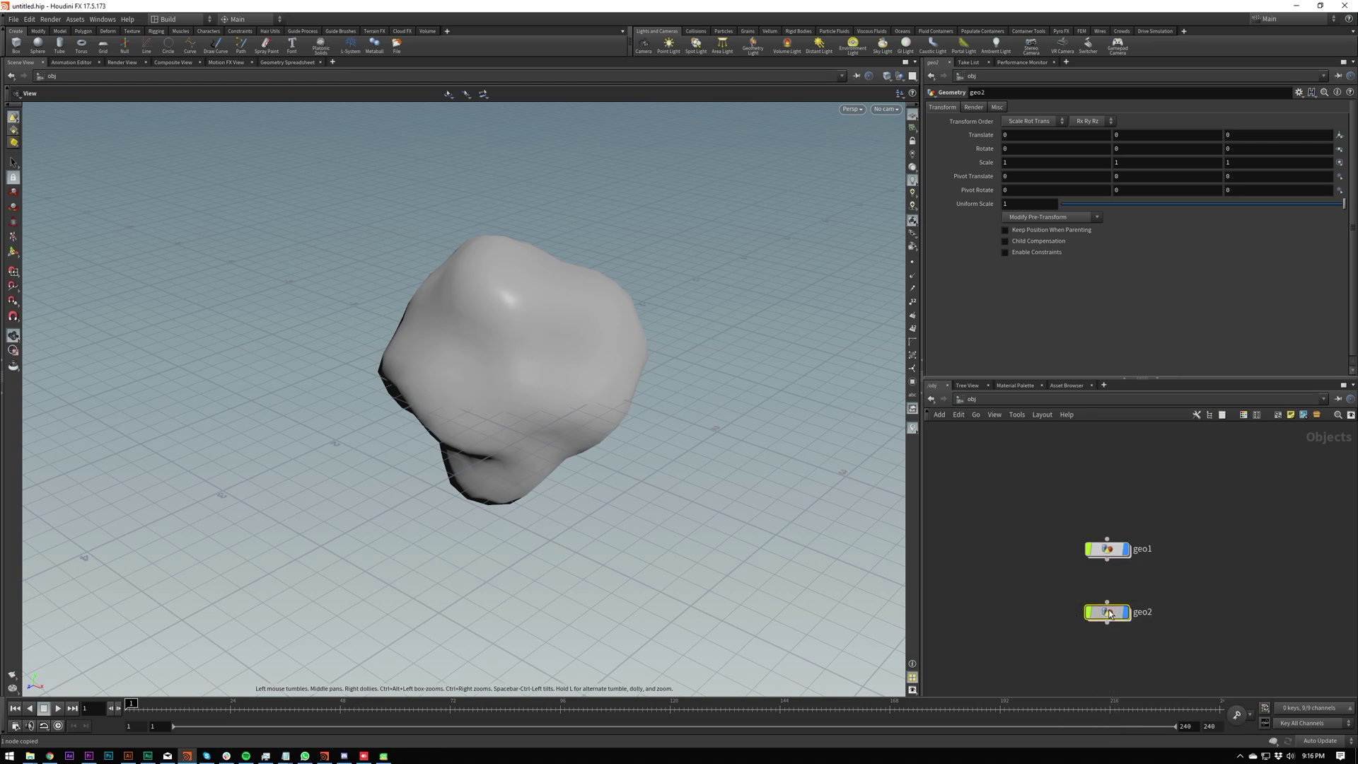
double_click(1057, 596)
key(ctrl+v)
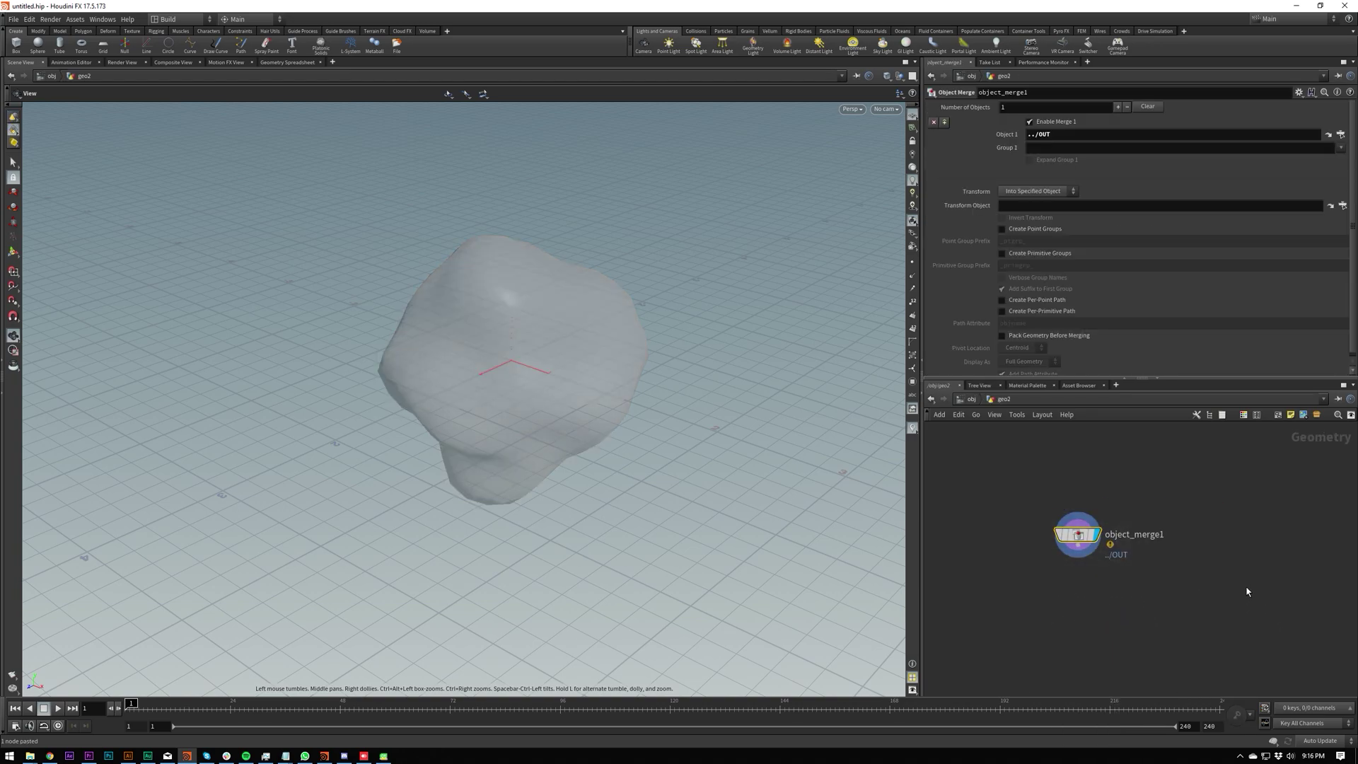
Change Object 1 of object_merge1 to the relative path ../../geo1/OUT
middle_click(1087, 536)
click(1026, 135)
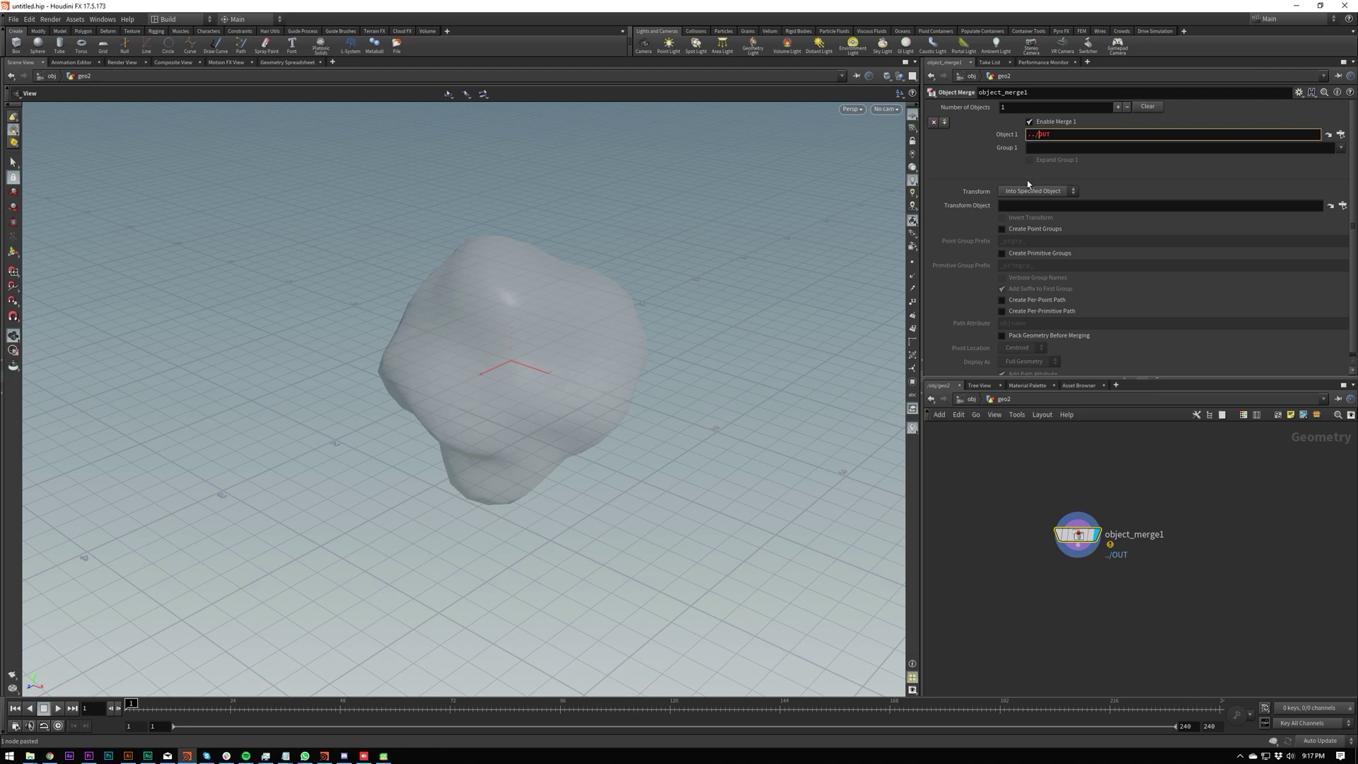
text(../)
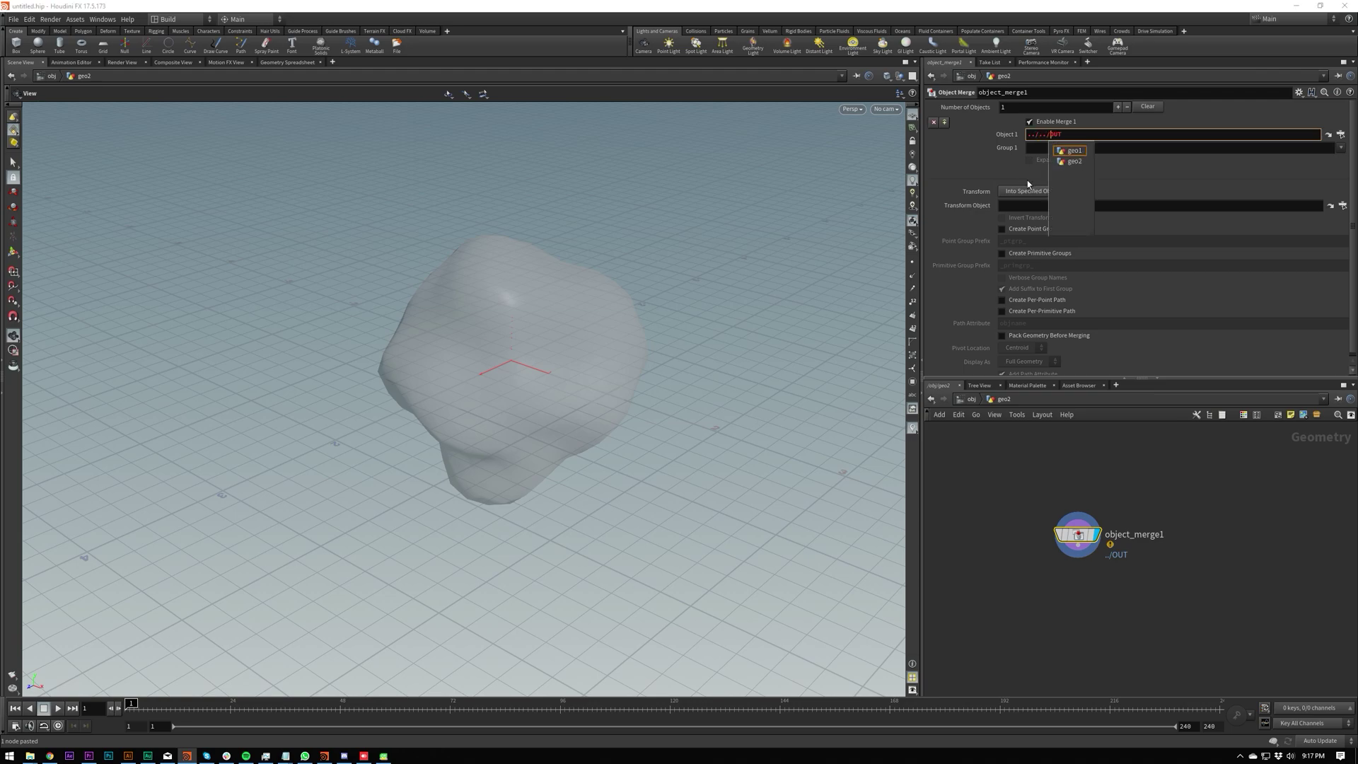
key(Down)
key(Down)
key(Up)
key(Return)
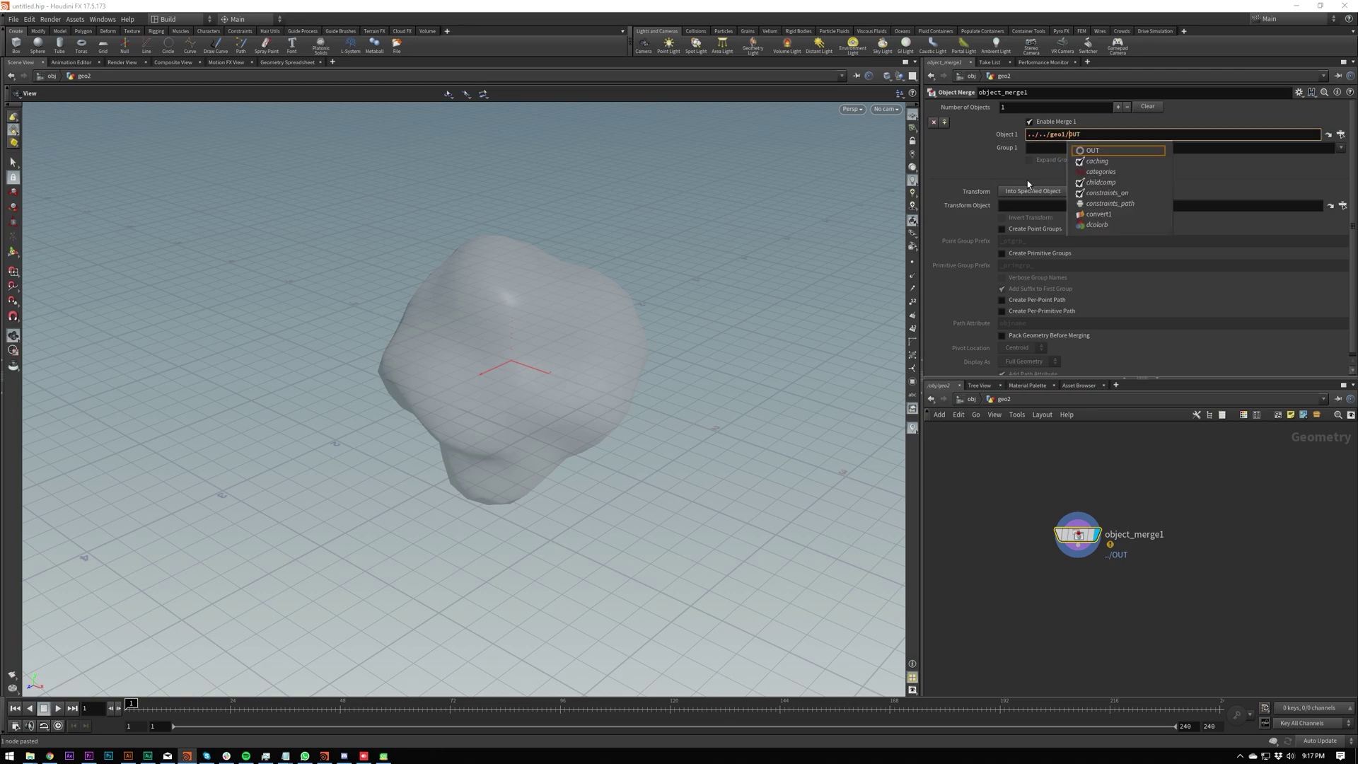
key(Down)
key(Return)
key(Delete)
key(Delete)
key(Delete)
key(BackSpace)
key(Return)
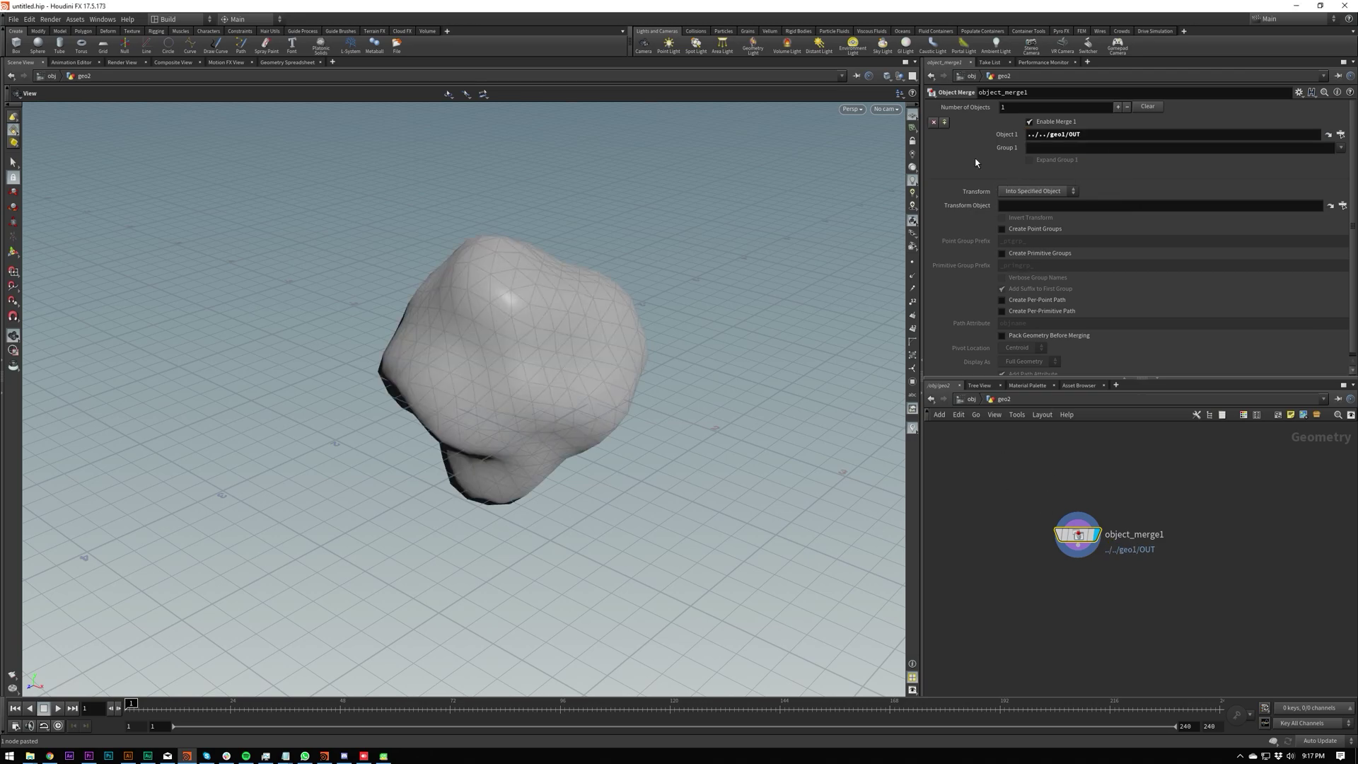
Hide other objects in the viewport and set Object 1 of object_merge1 to the absolute path /obj/geo1/OUT
click(899, 75)
click(925, 98)
click(1341, 134)
double_click(1027, 146)
triple_click(1068, 136)
key(BackSpace)
key(Return)
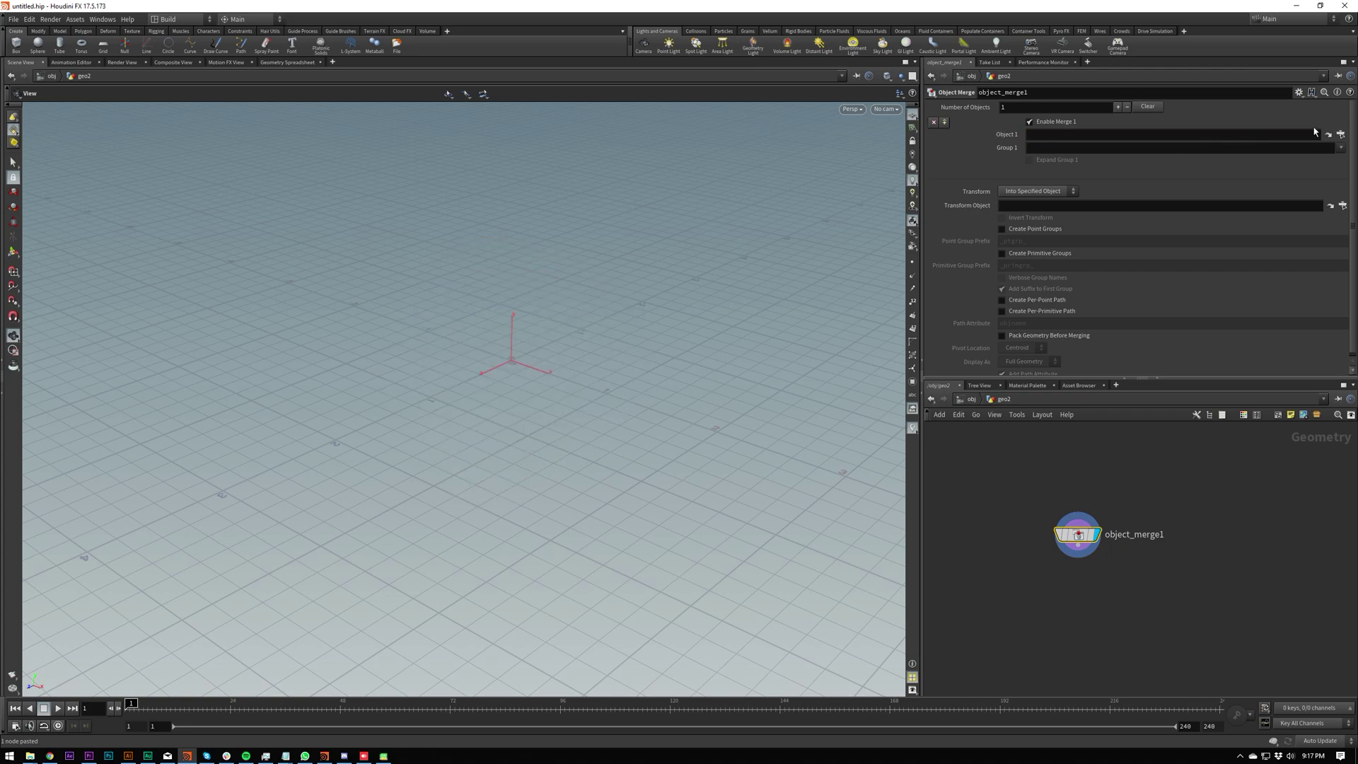
click(1334, 135)
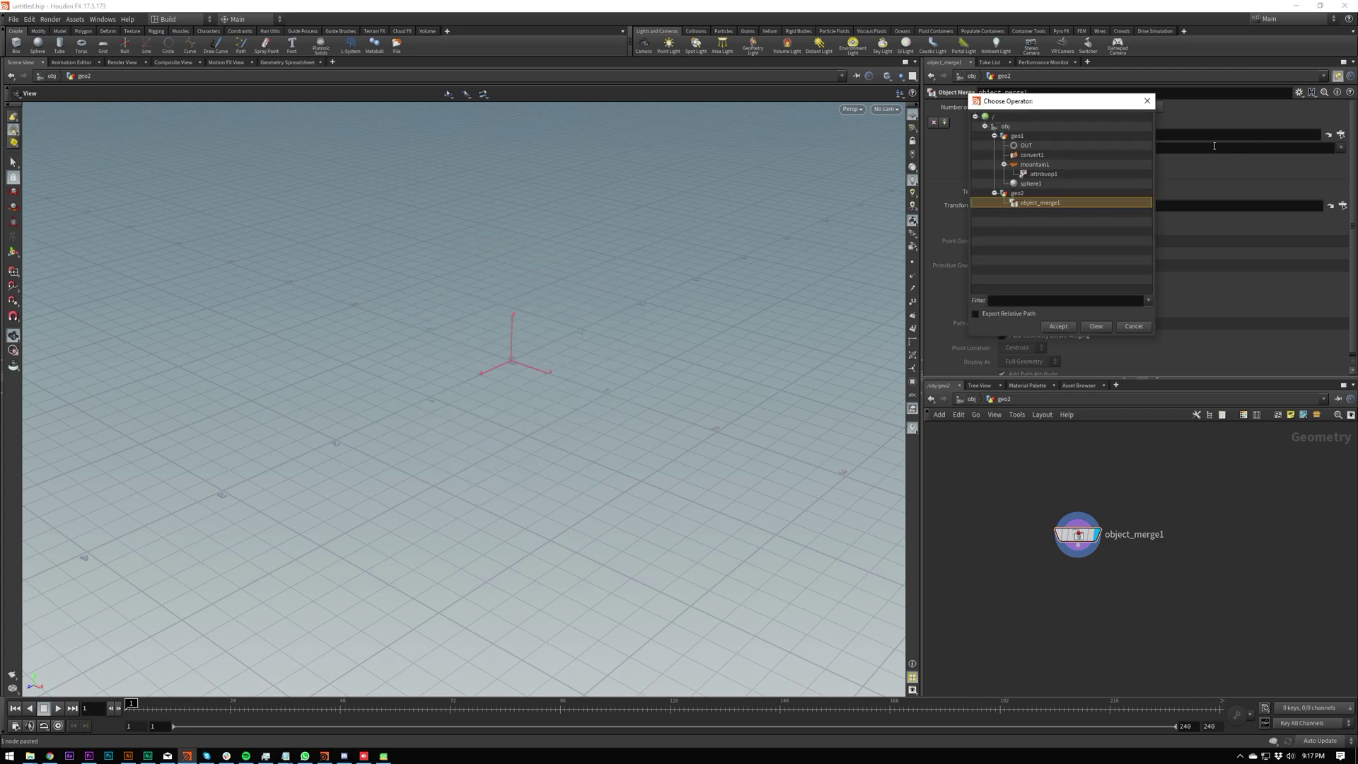
double_click(1033, 145)
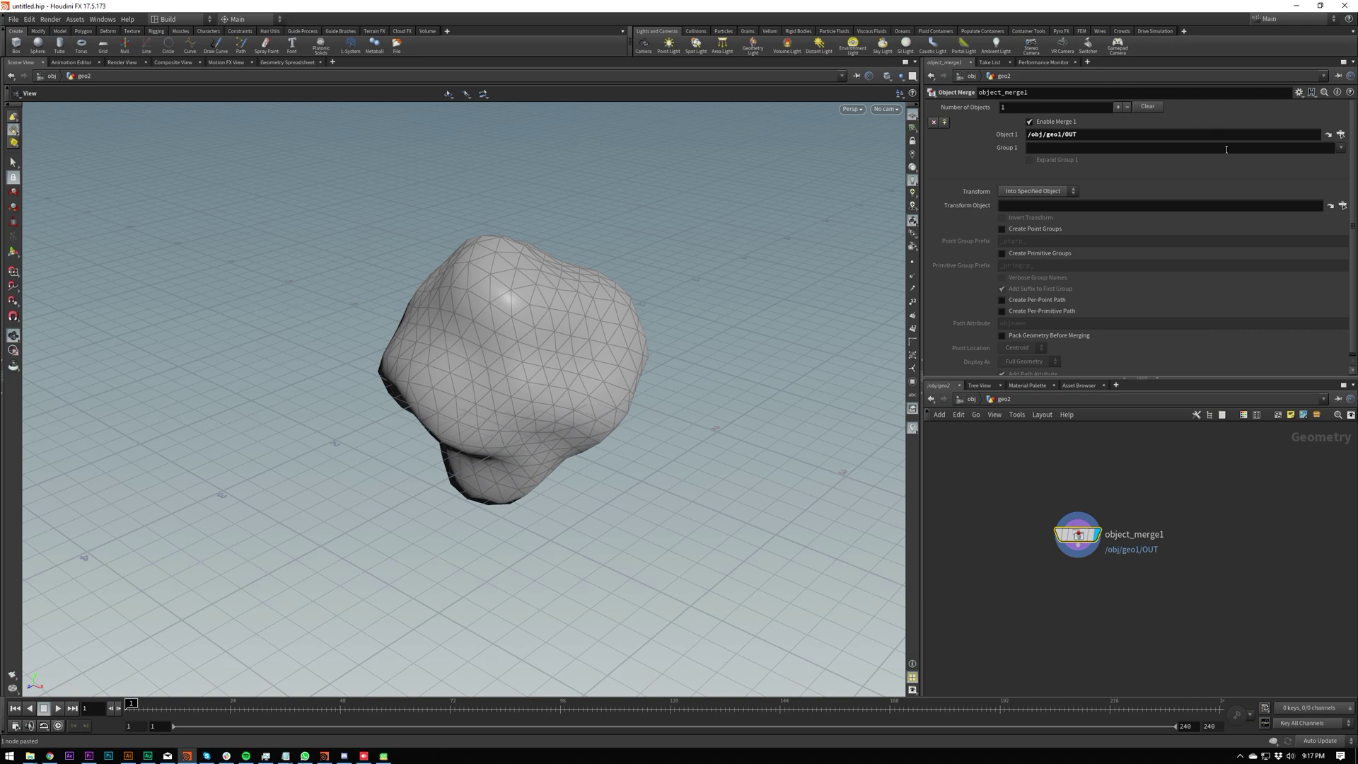
Follow object_merge1's reference to the OUT null in geo1 and return to object_merge1 inside geo2
click(1329, 134)
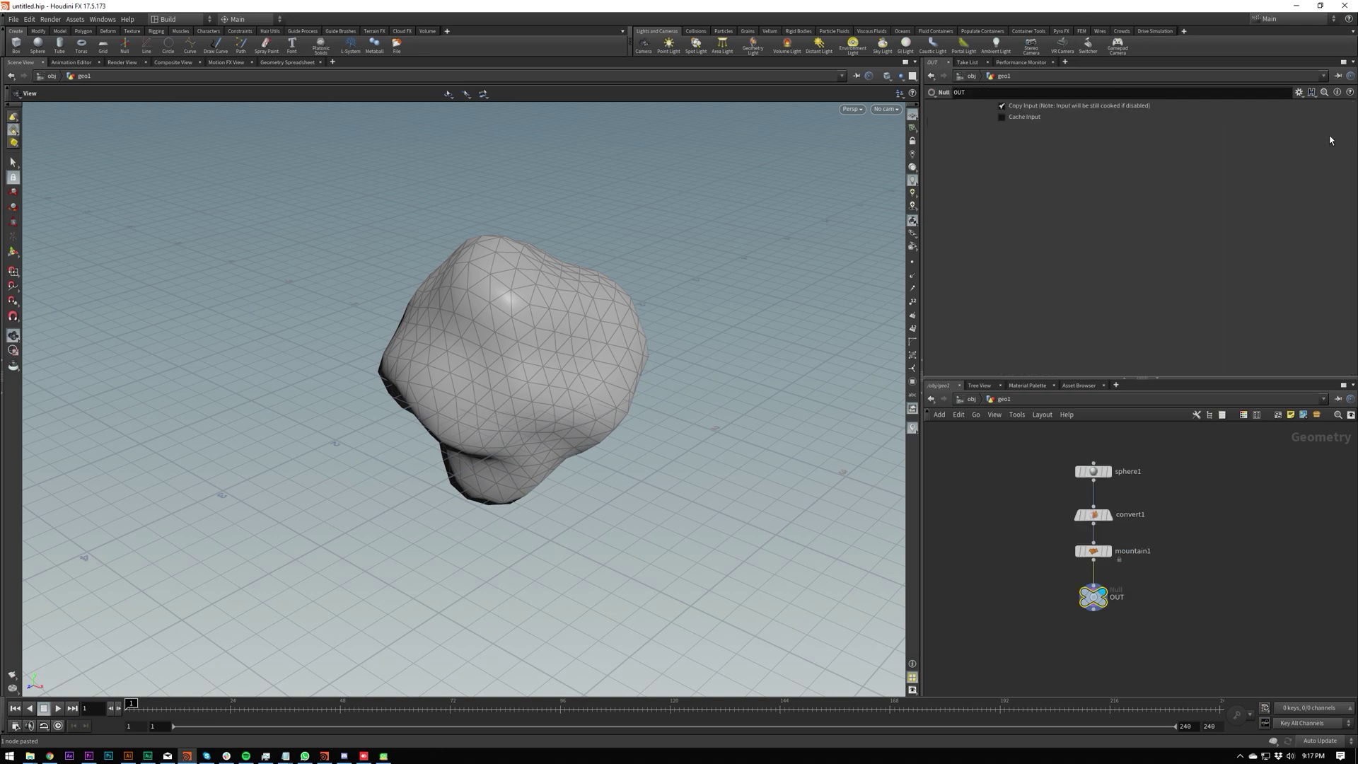
drag(1038, 579, 1076, 617)
drag(1054, 532, 1206, 603)
key(Down)
click(972, 399)
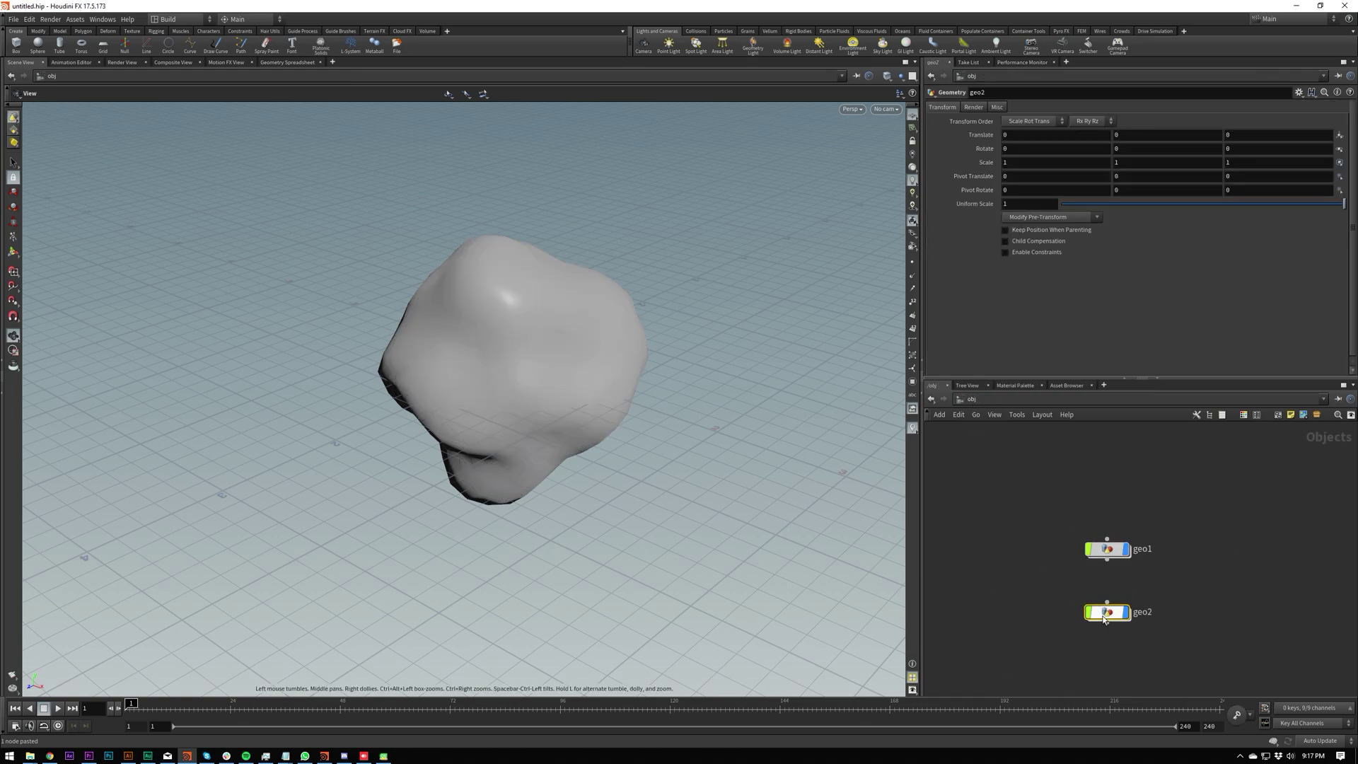
double_click(1107, 613)
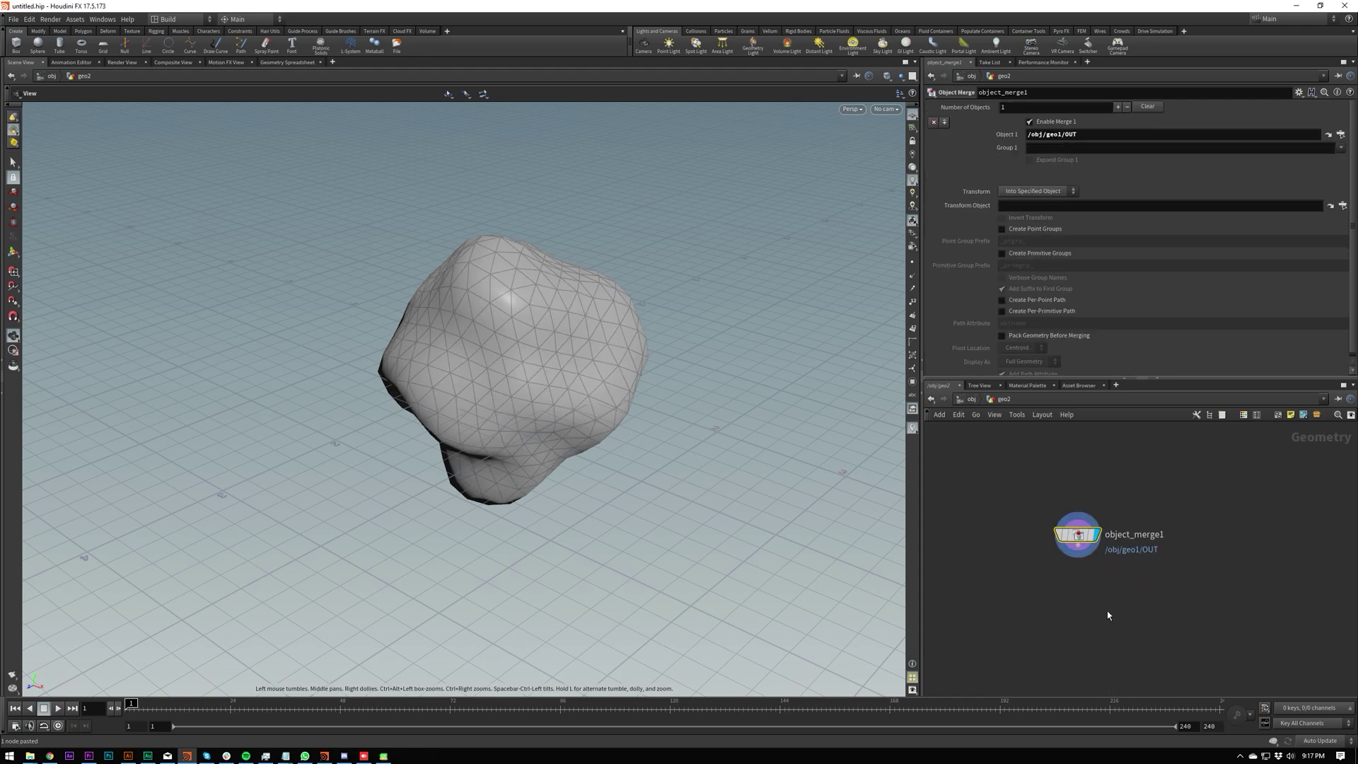
click(1328, 135)
click(962, 441)
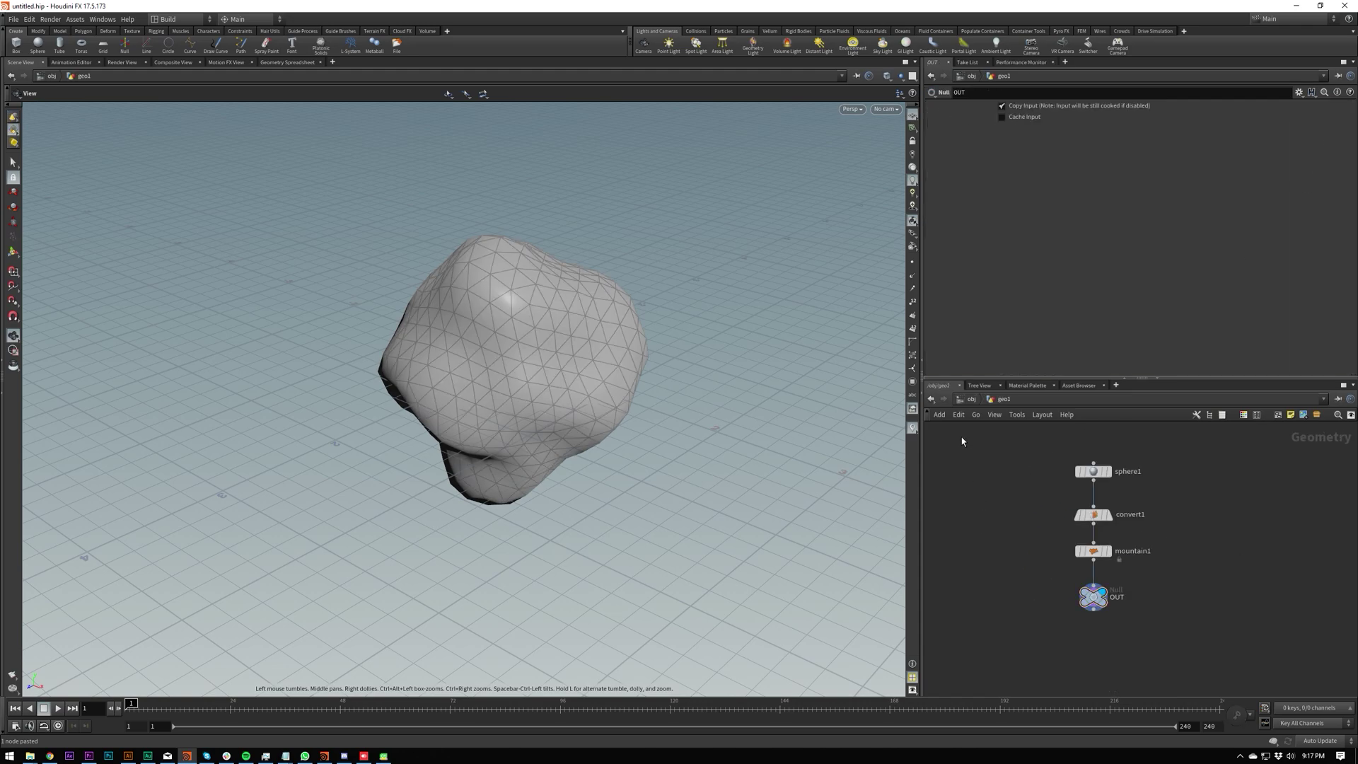
click(971, 399)
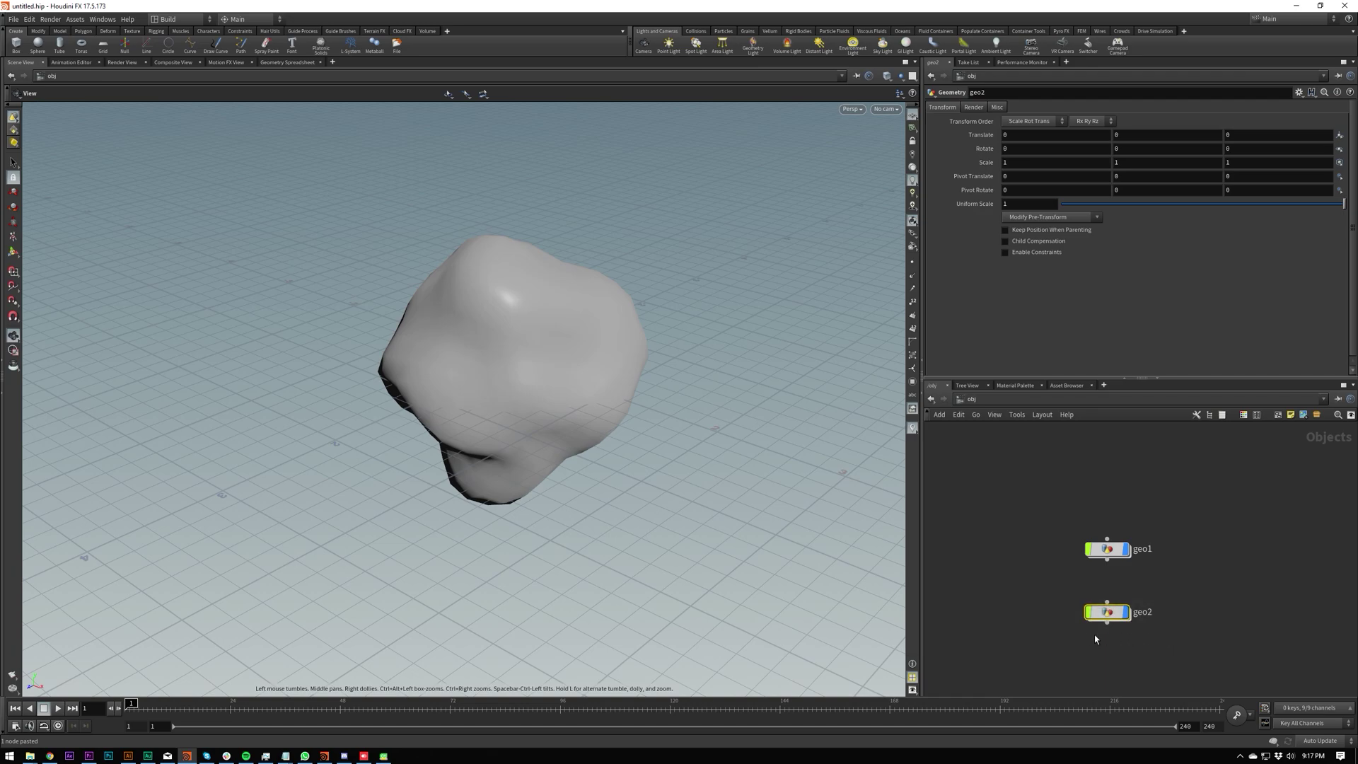
double_click(1104, 614)
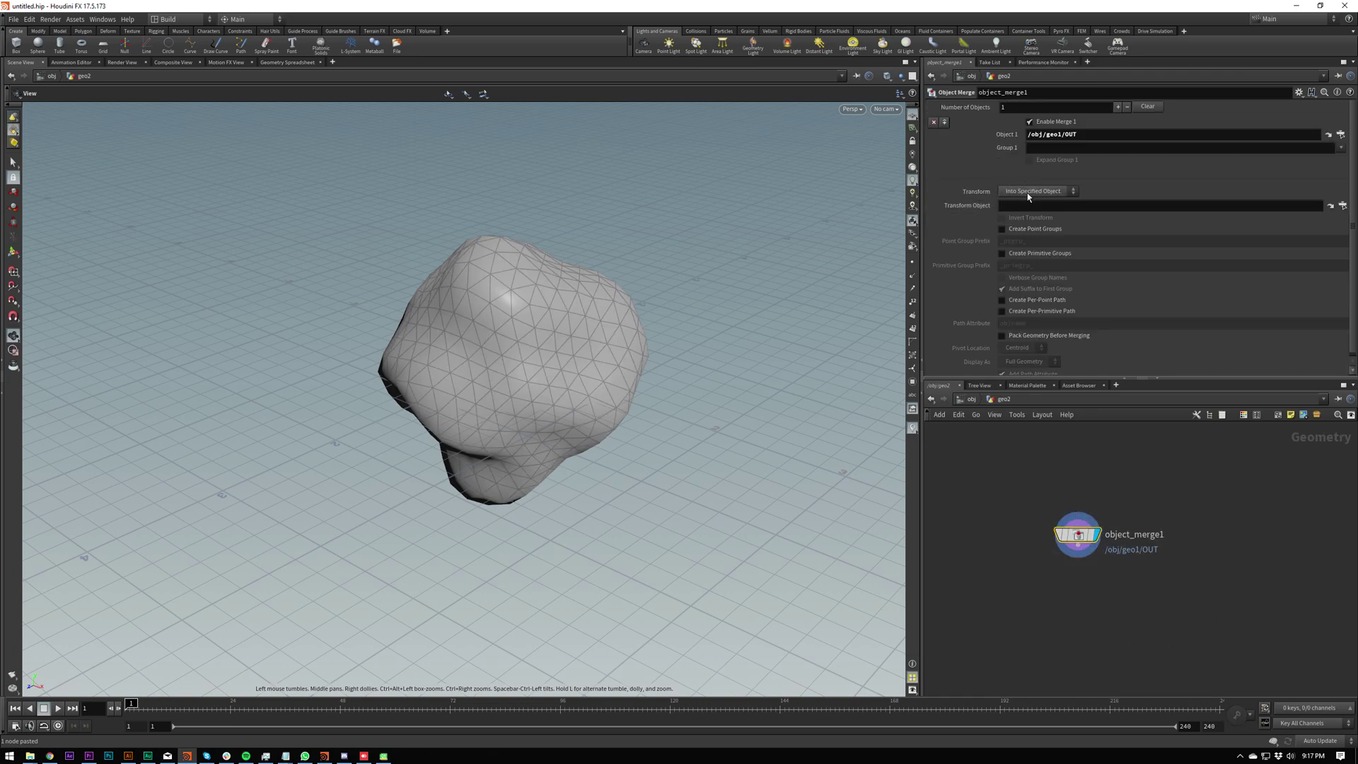
Insert a Transform node between mountain1 and the OUT null inside geo1
key(u)
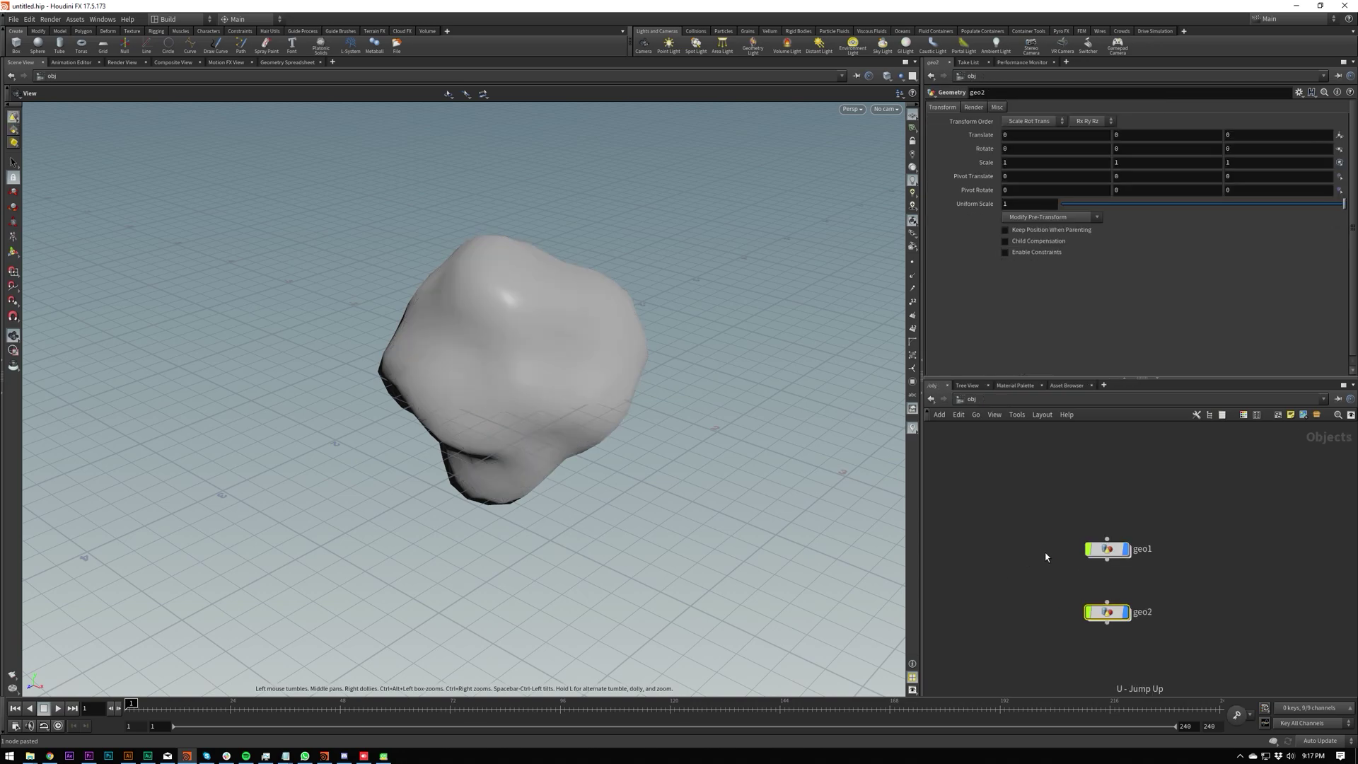
double_click(1109, 551)
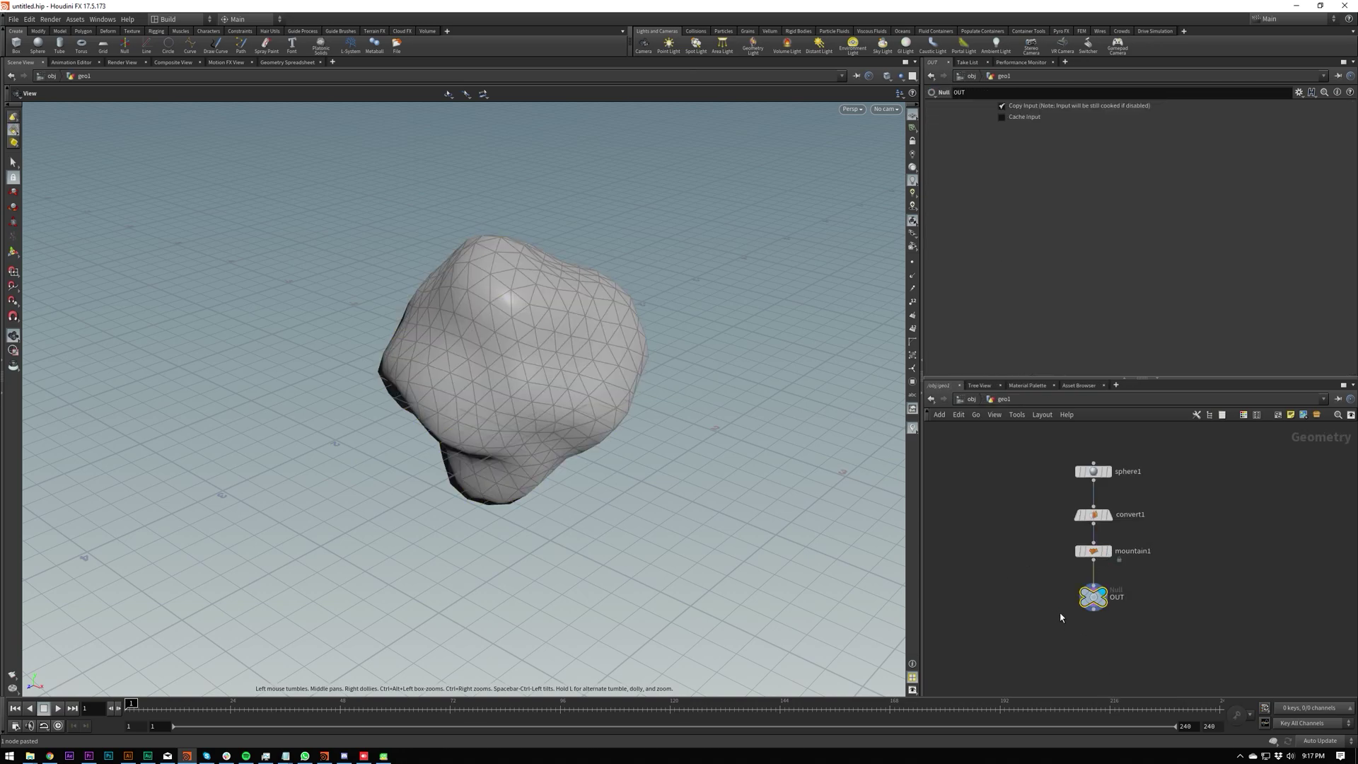
key(Tab)
text(trans)
key(Return)
key(Return)
drag(1061, 620, 1073, 586)
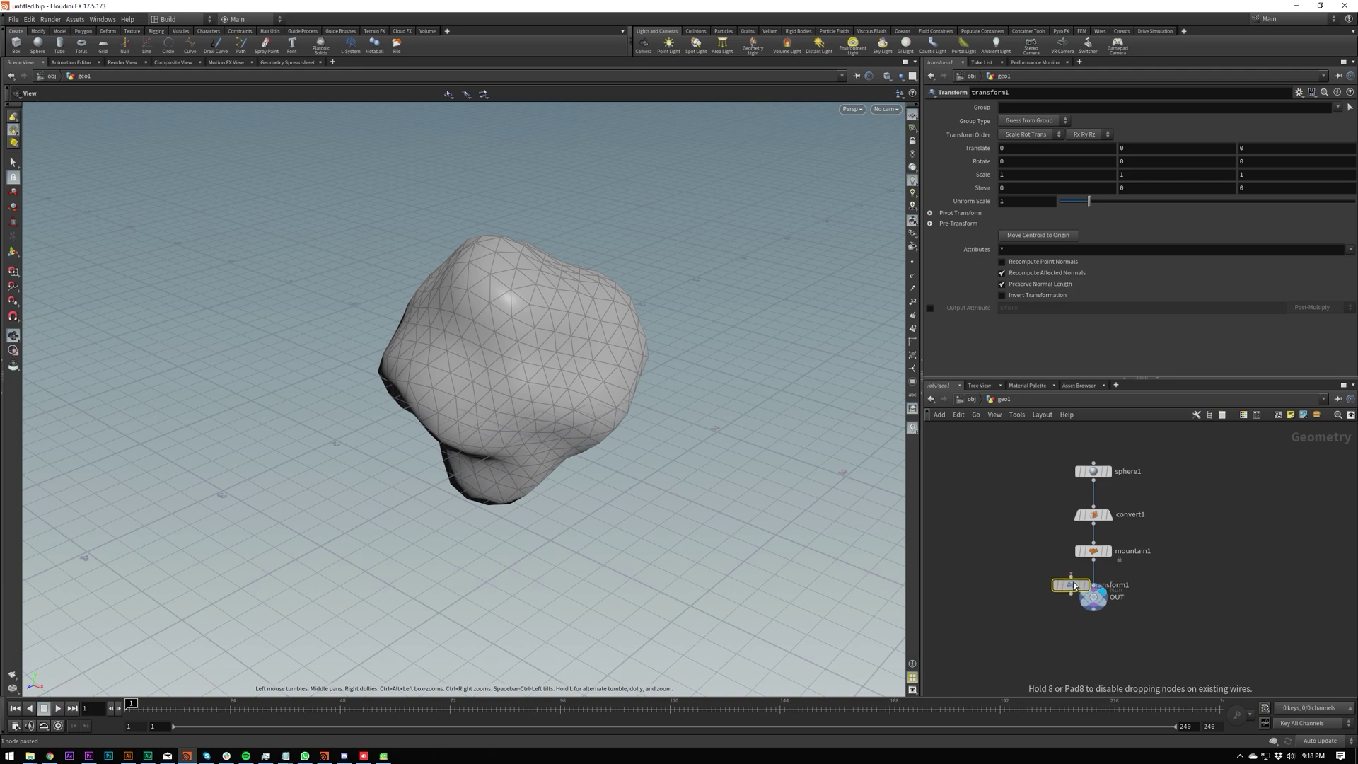
click(1093, 586)
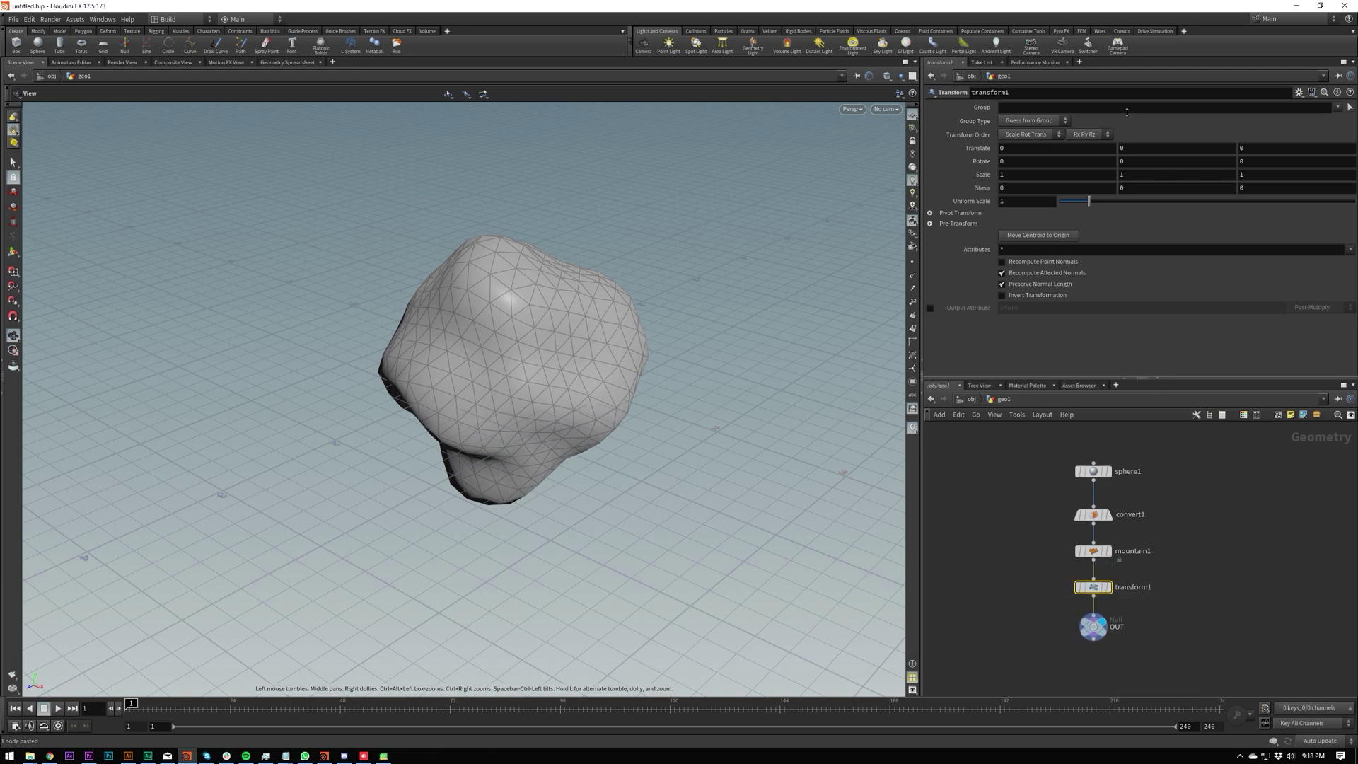
Translate the shape in negative X with transform1 in geo1 and show all objects in the viewport
middle_drag(1077, 152, 1021, 155)
click(900, 76)
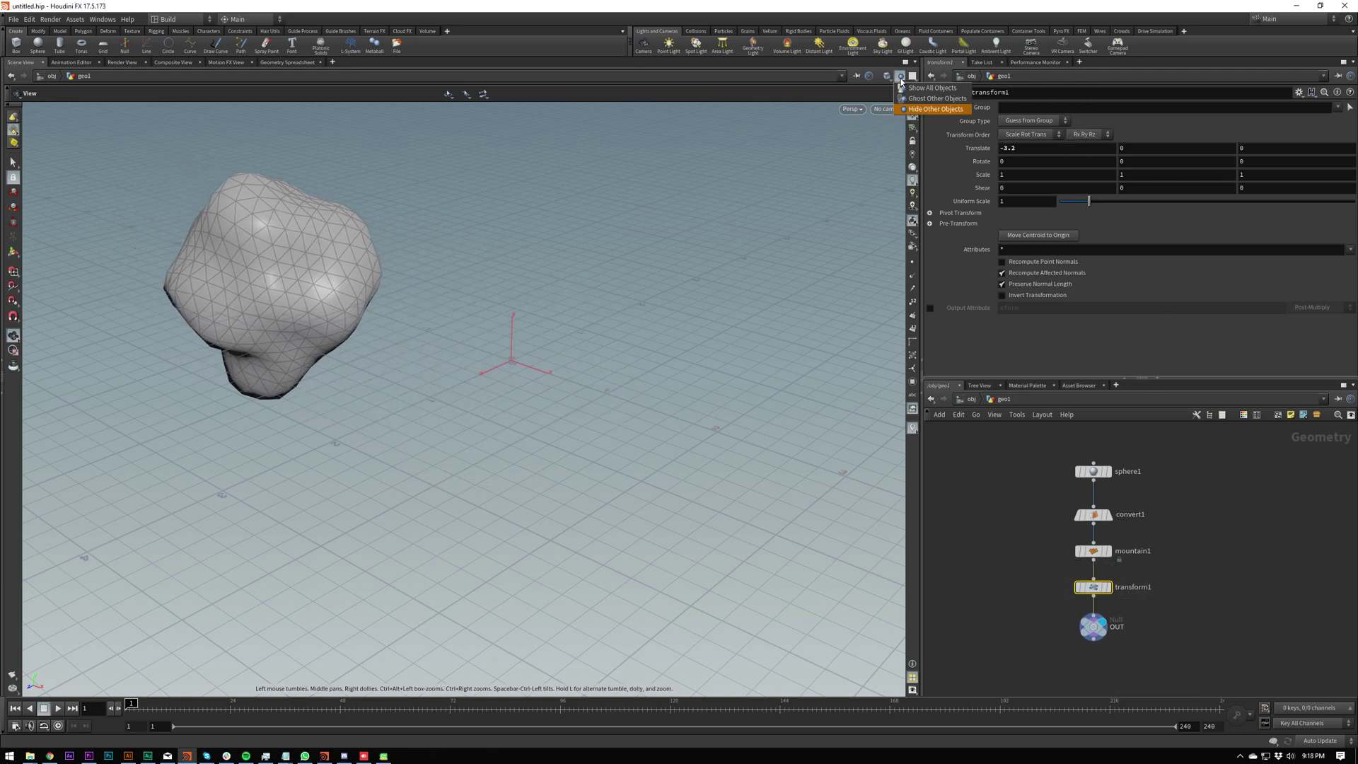
click(905, 88)
middle_drag(1041, 153, 1068, 151)
Check object_merge1 inside geo2 and return to the object level
key(u)
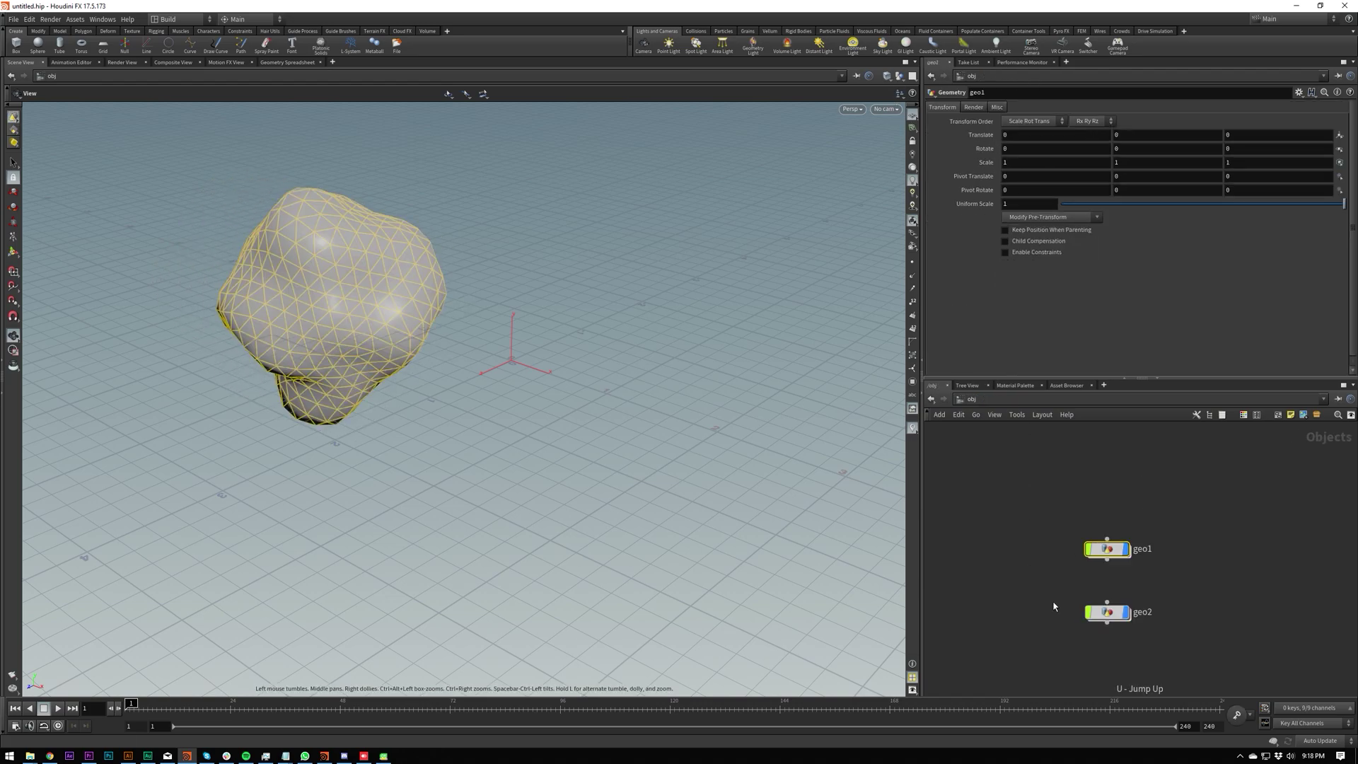
double_click(1112, 612)
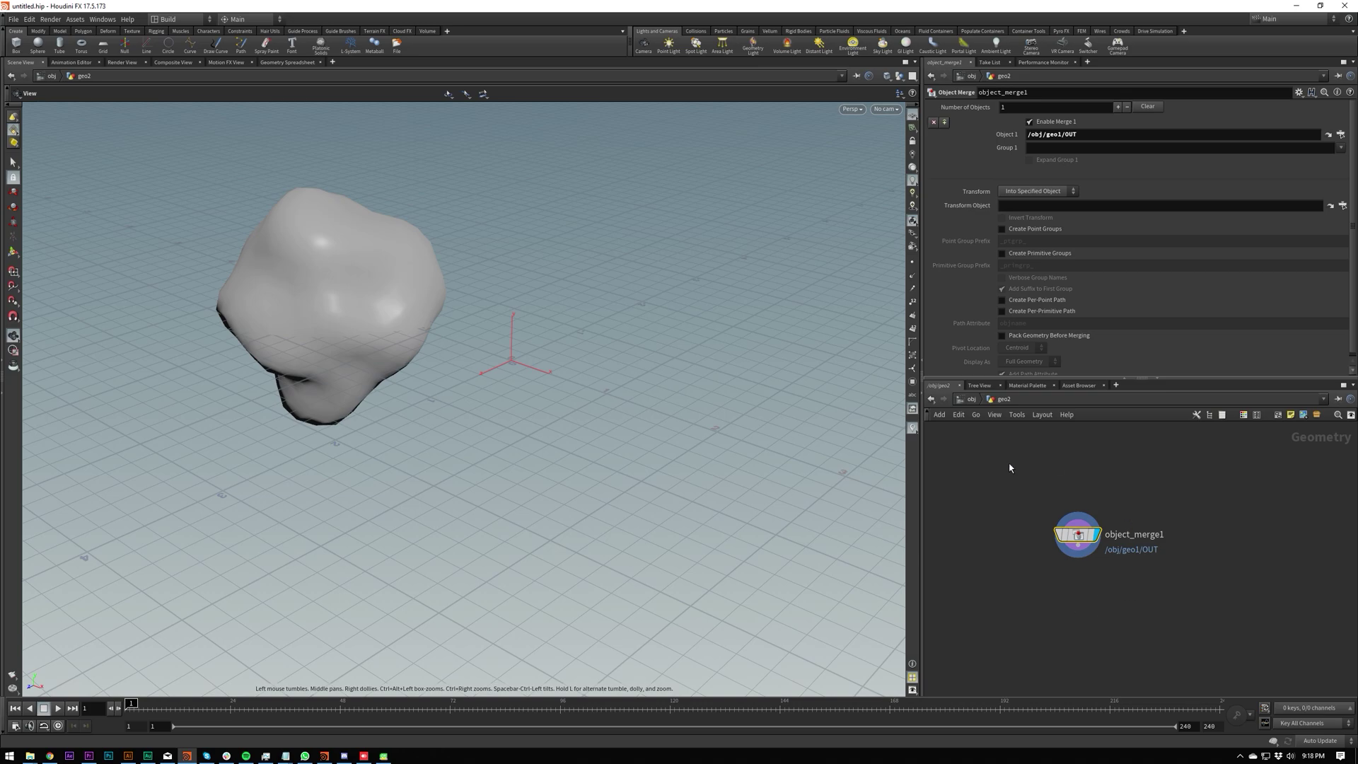
key(u)
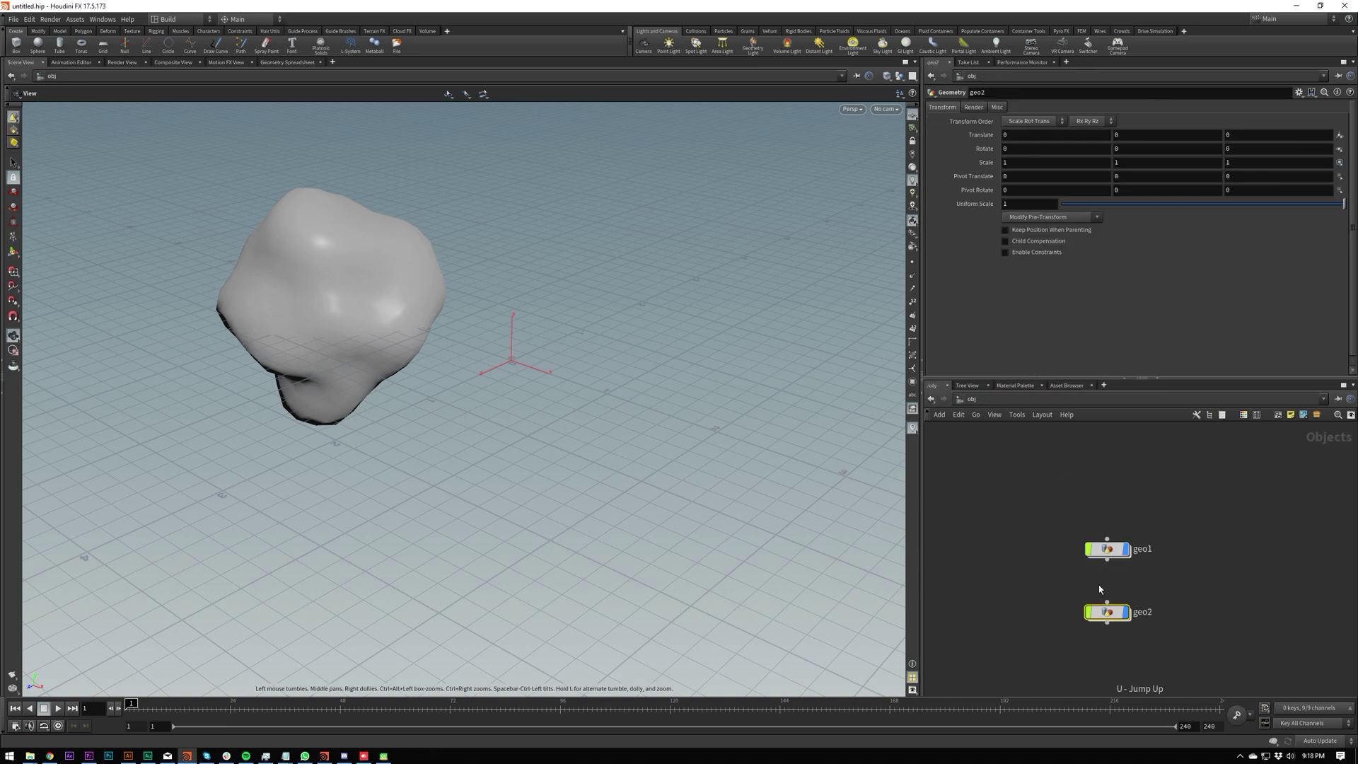
Try moving geo1 along X and Y with its object-level Translate values
click(1109, 550)
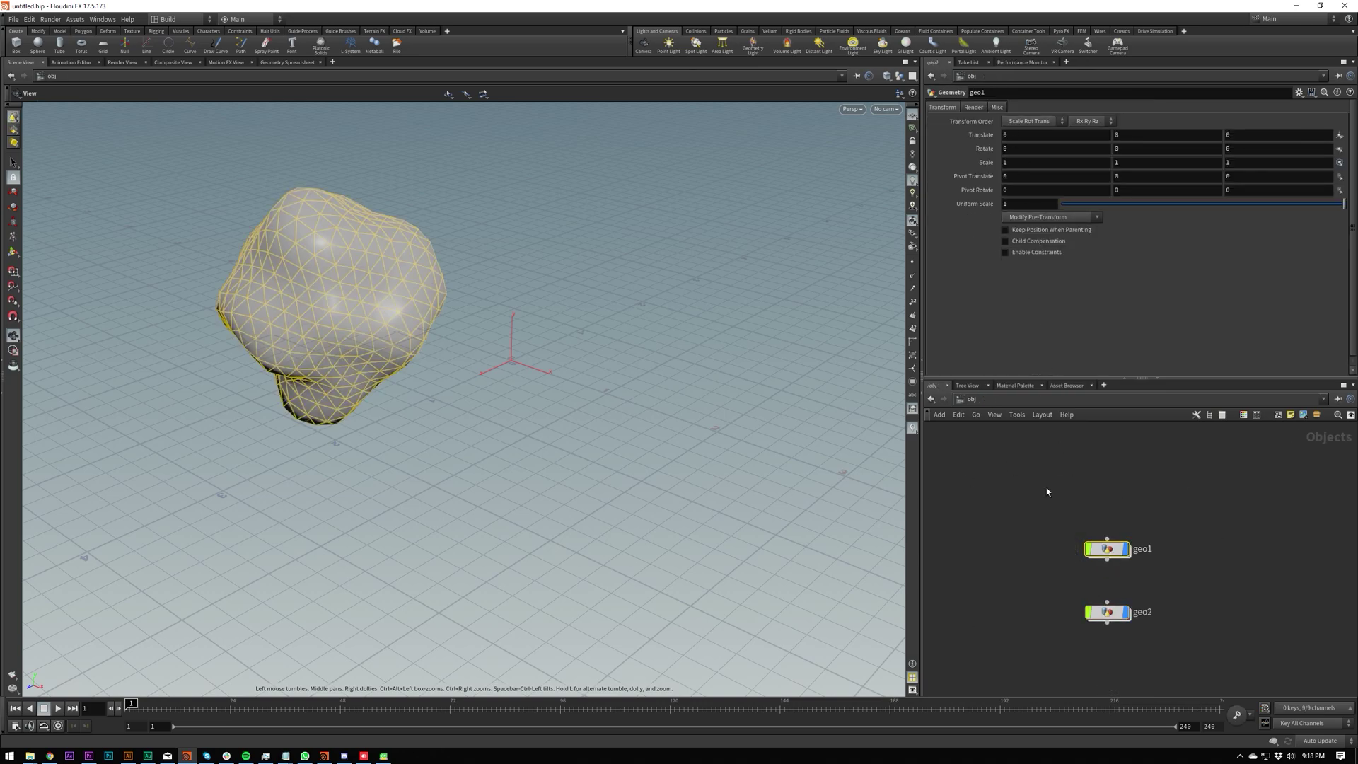
middle_drag(1021, 133, 1061, 134)
mouse_move(1177, 134)
middle_down()
mouse_move(1302, 142)
mouse_move(1202, 142)
middle_up()
Try parenting geo2 to geo1 by wiring them together, and cut the connection between them
click(1107, 560)
click(1107, 602)
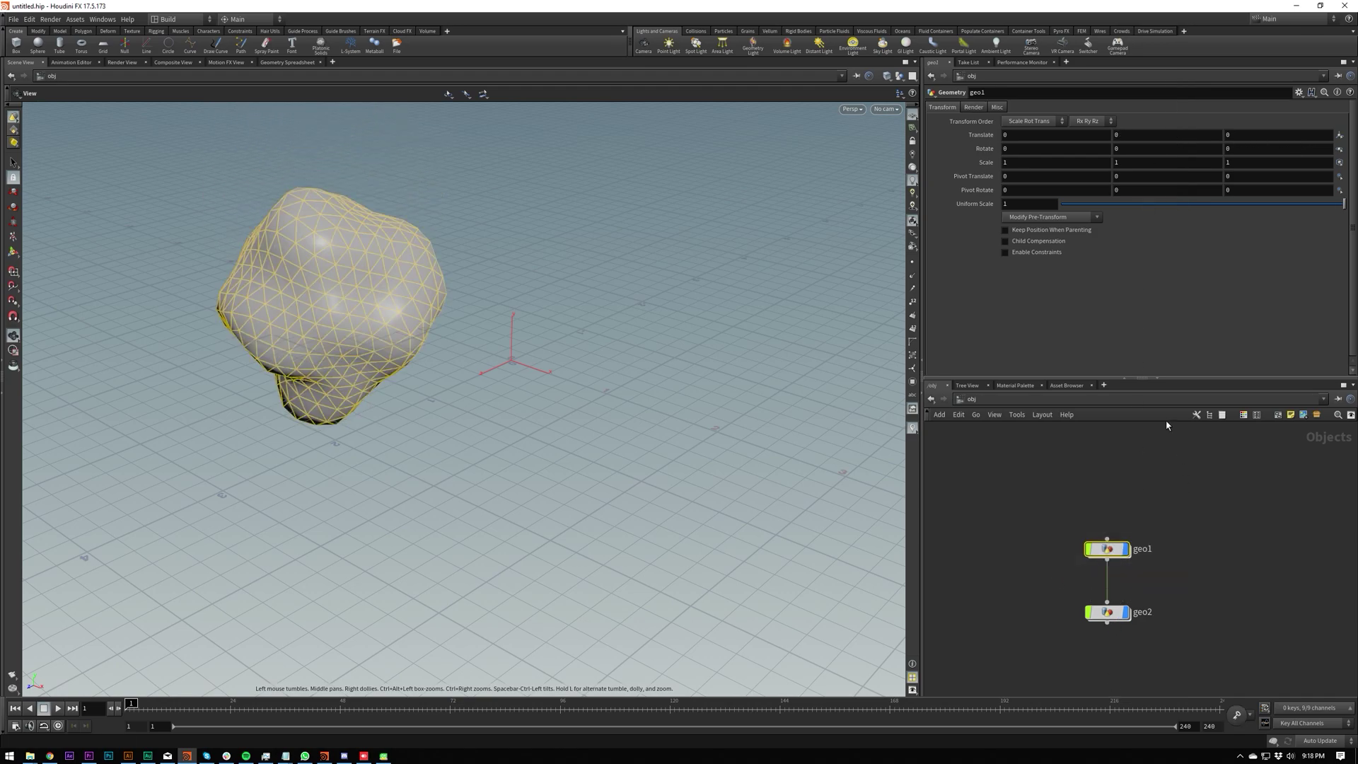
mouse_move(1129, 133)
middle_down()
mouse_move(1241, 136)
mouse_move(1148, 142)
middle_up()
key(ctrl+z)
key(y)
drag(1082, 577, 1165, 577)
Inside geo2, set object_merge1's Transform option to Into This Object
click(1109, 614)
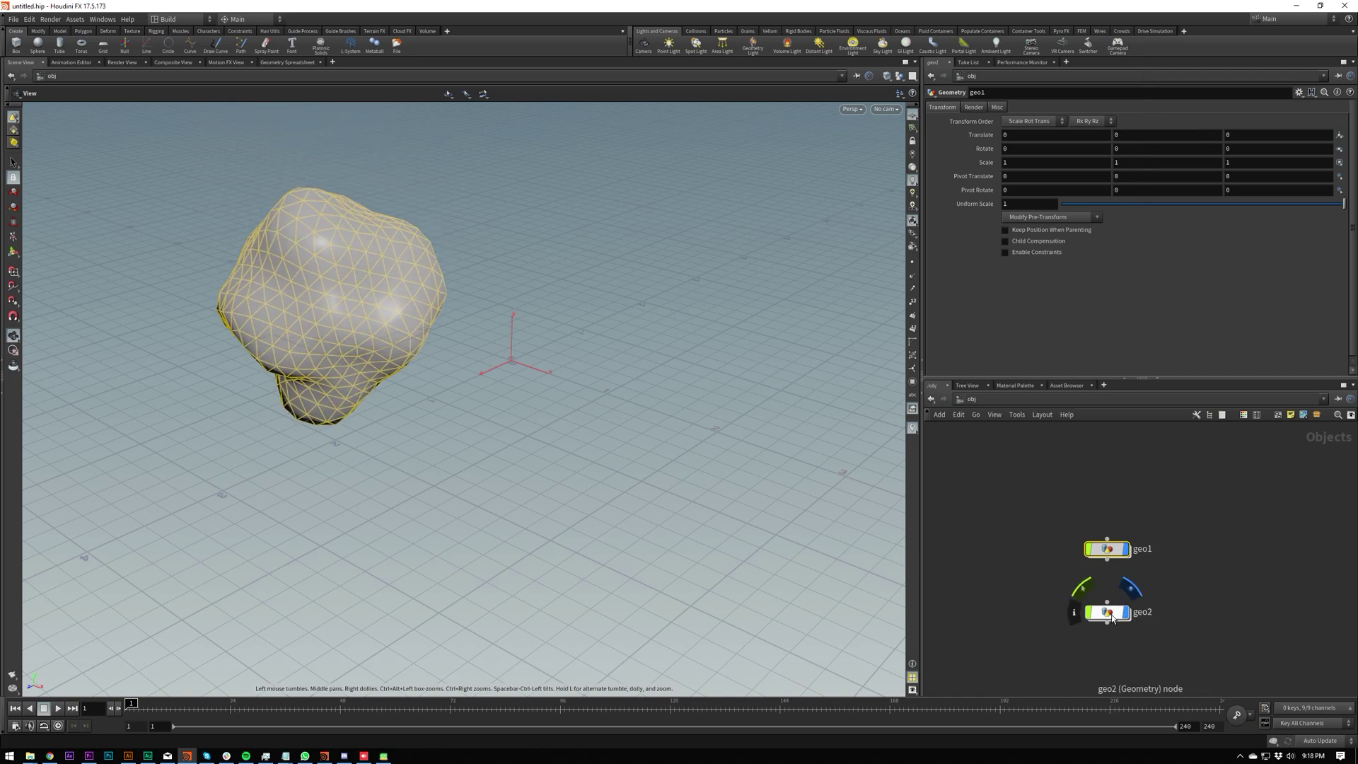
double_click(1111, 615)
click(1037, 191)
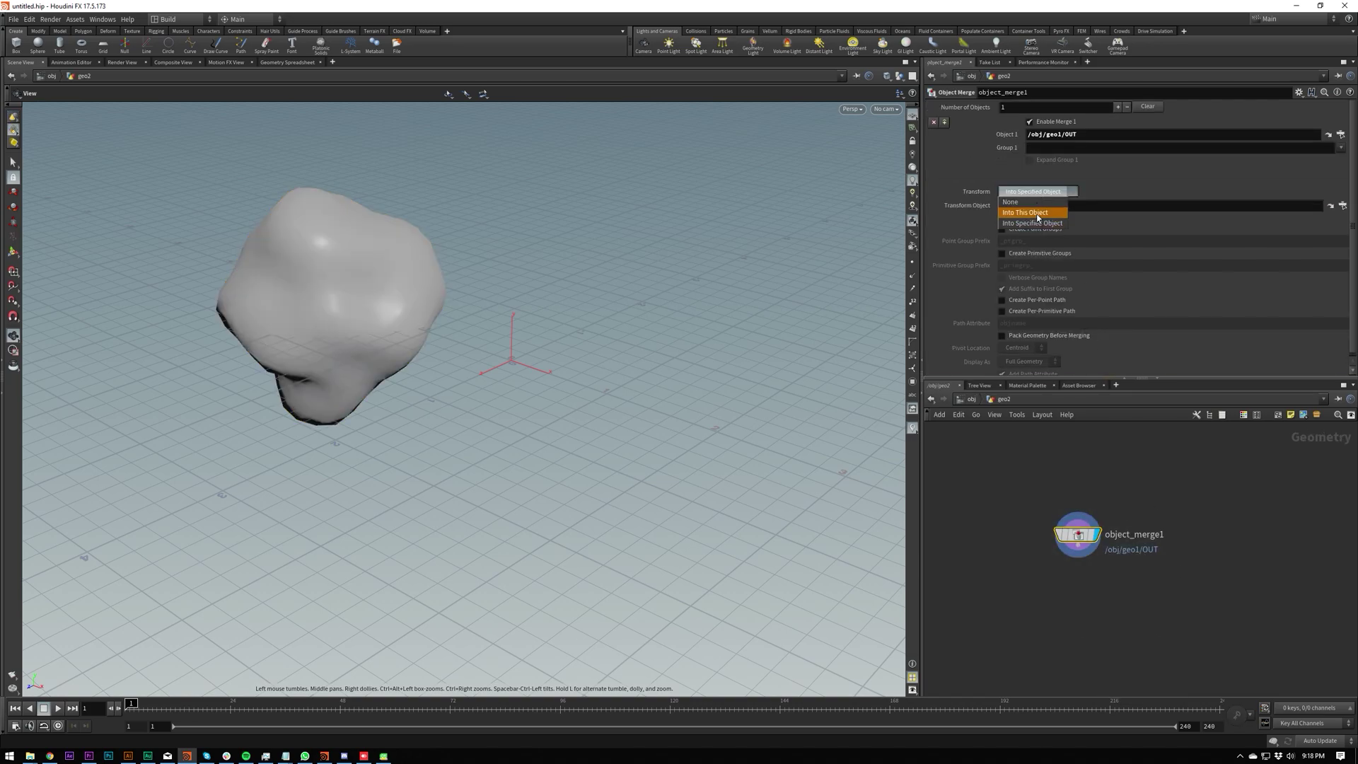
click(1032, 212)
Return to the object level, try moving geo1 along X, and undo the move
key(u)
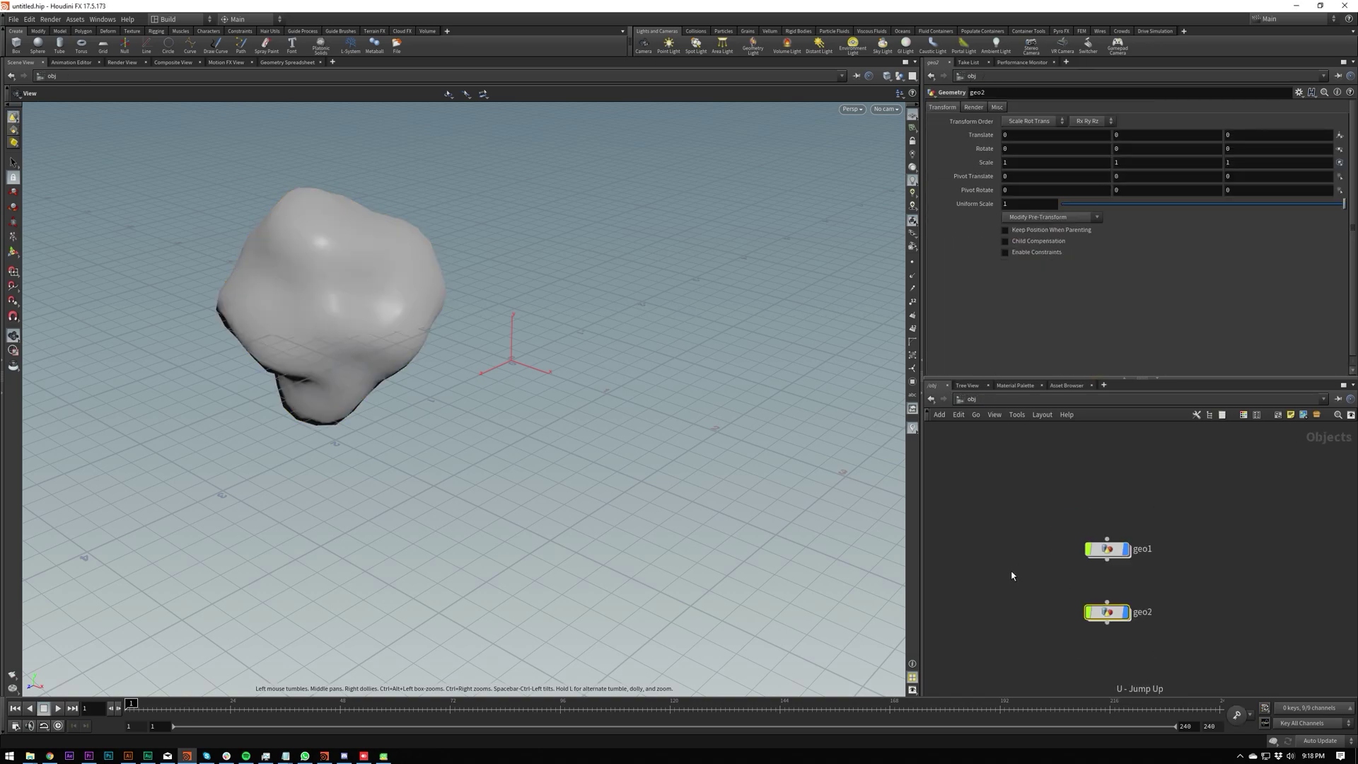
drag(1028, 601, 1177, 542)
middle_drag(1122, 135, 982, 118)
key(ctrl+z)
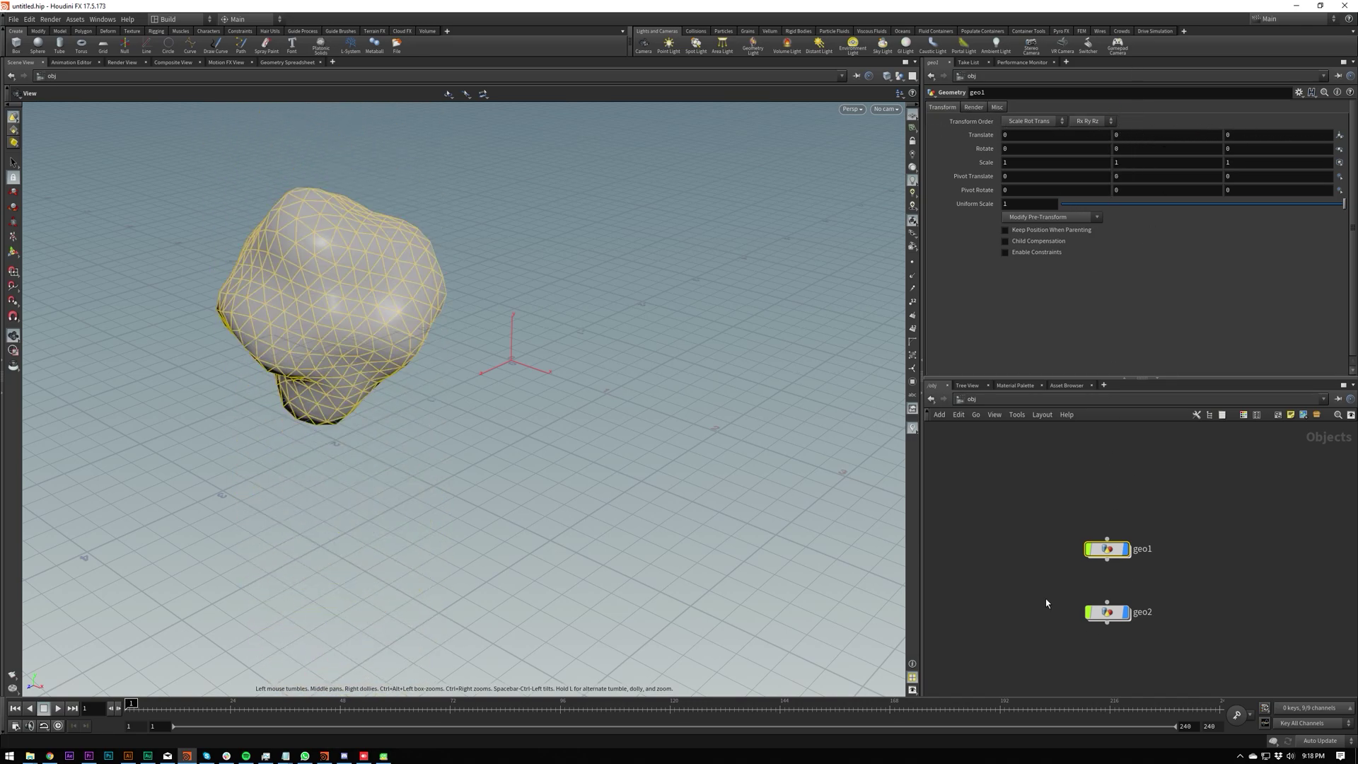
Turn off geo1's display at the object level
click(1107, 613)
mouse_move(1129, 616)
click(1126, 549)
click(1151, 643)
Add a Transform node connected below object_merge1 inside geo2
double_click(1107, 612)
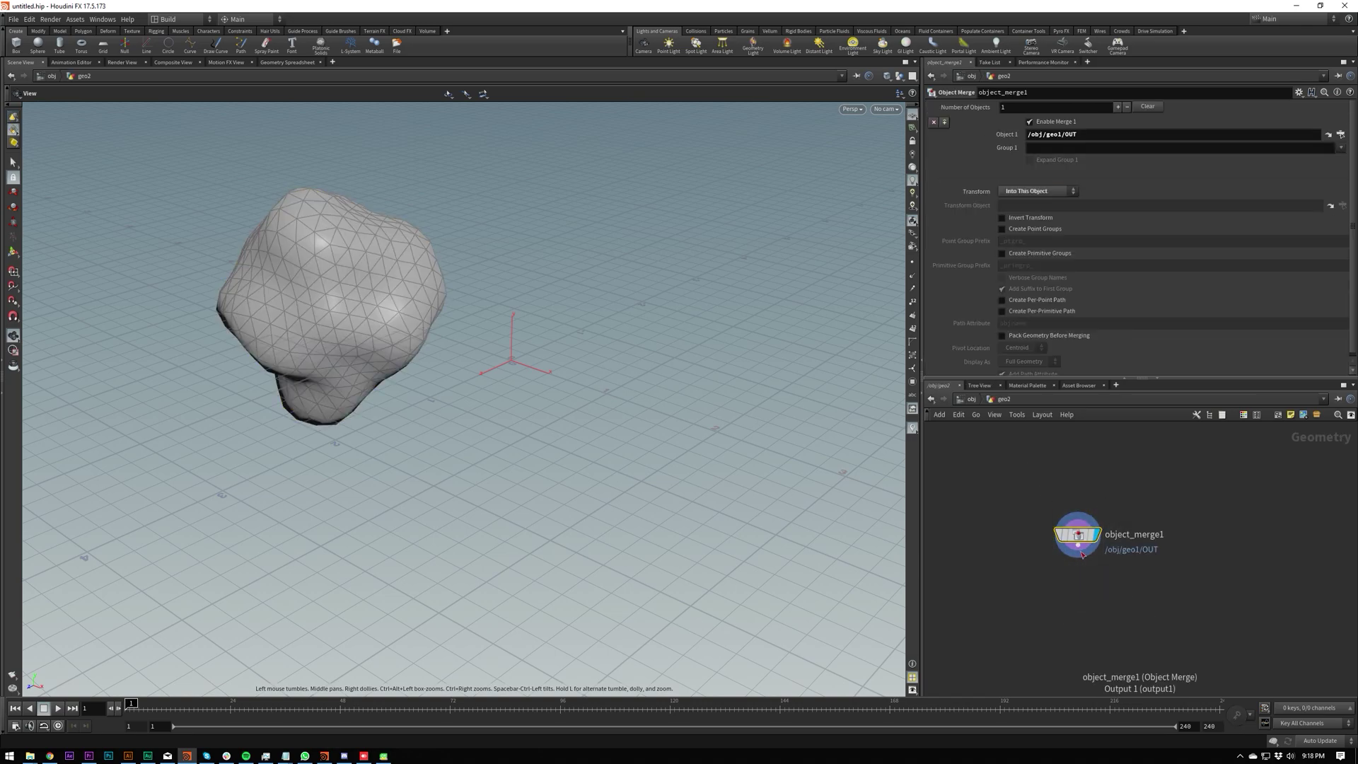
key(Tab)
text(tran)
key(Return)
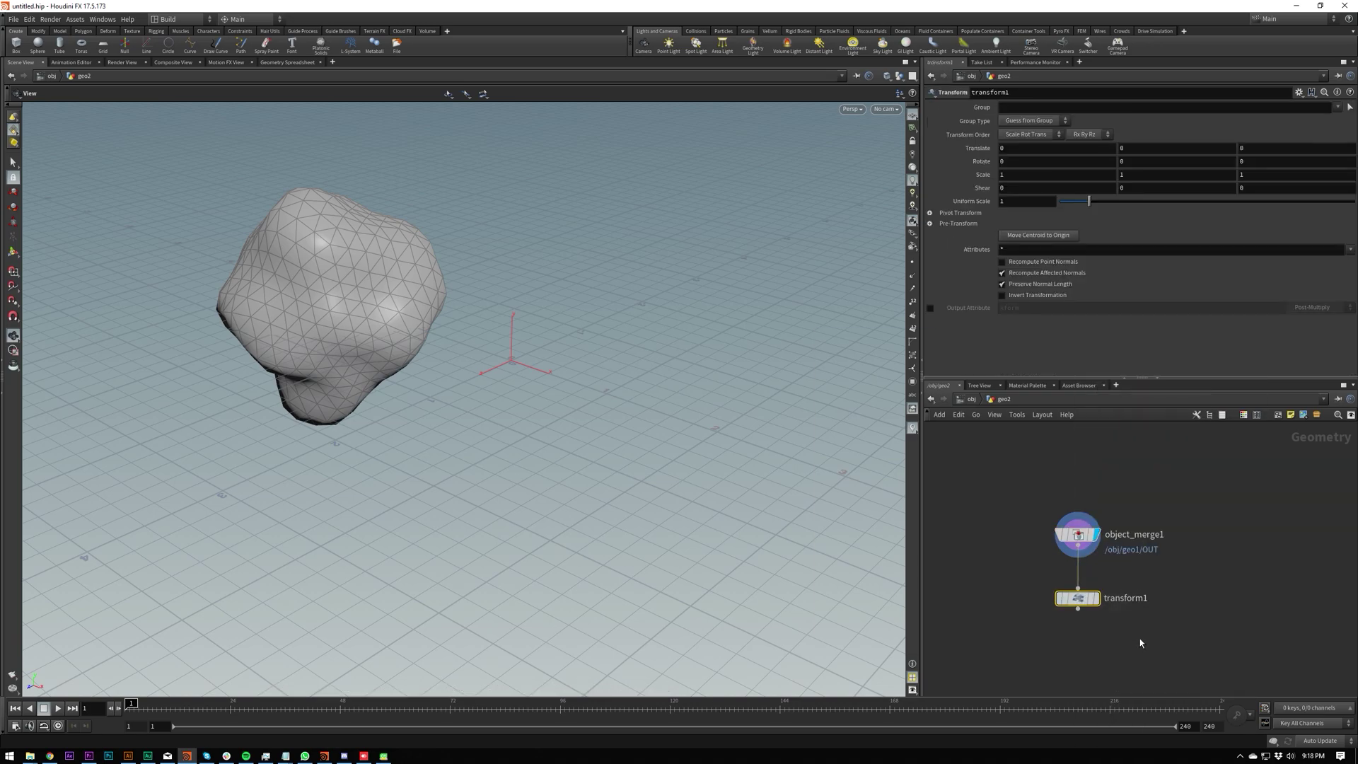
Display transform1's result and set object_merge1's Transform option to Into Specified Object
click(1078, 534)
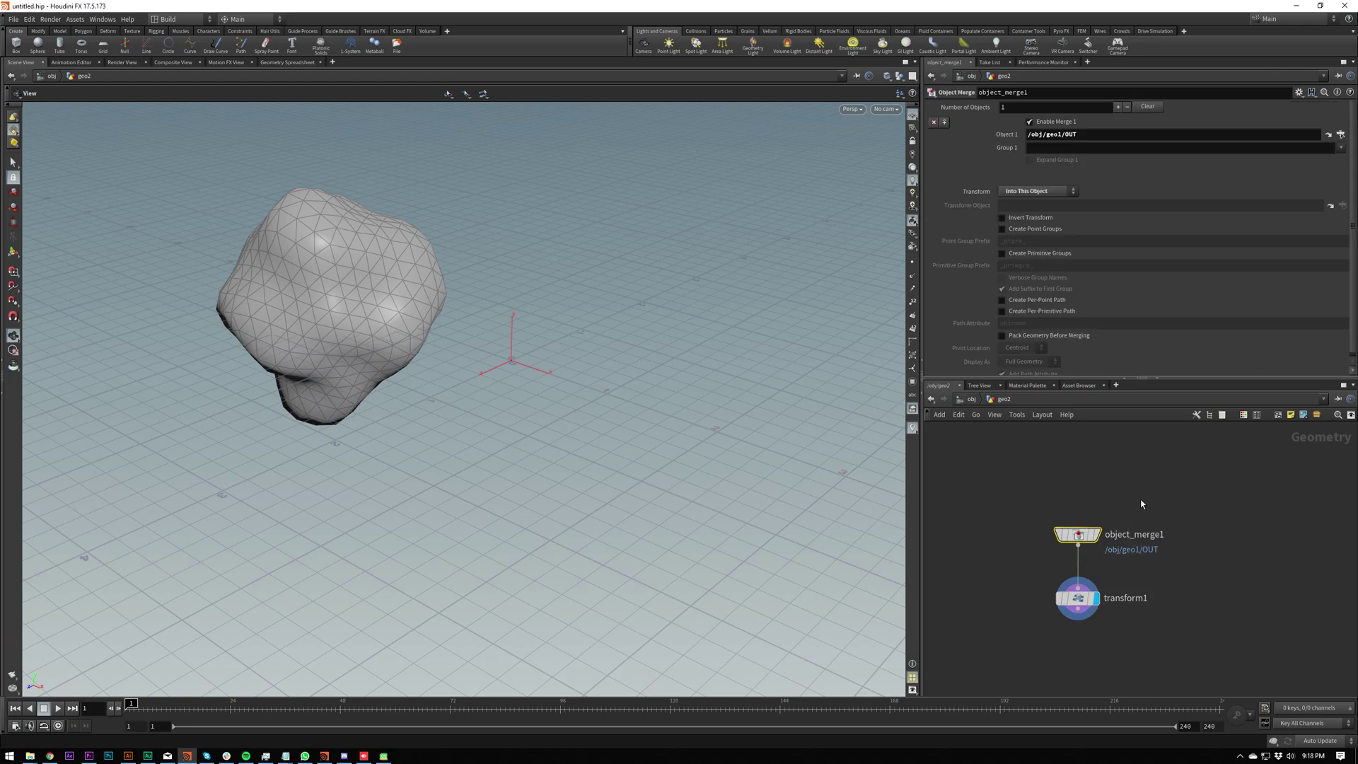
click(1034, 191)
click(1027, 201)
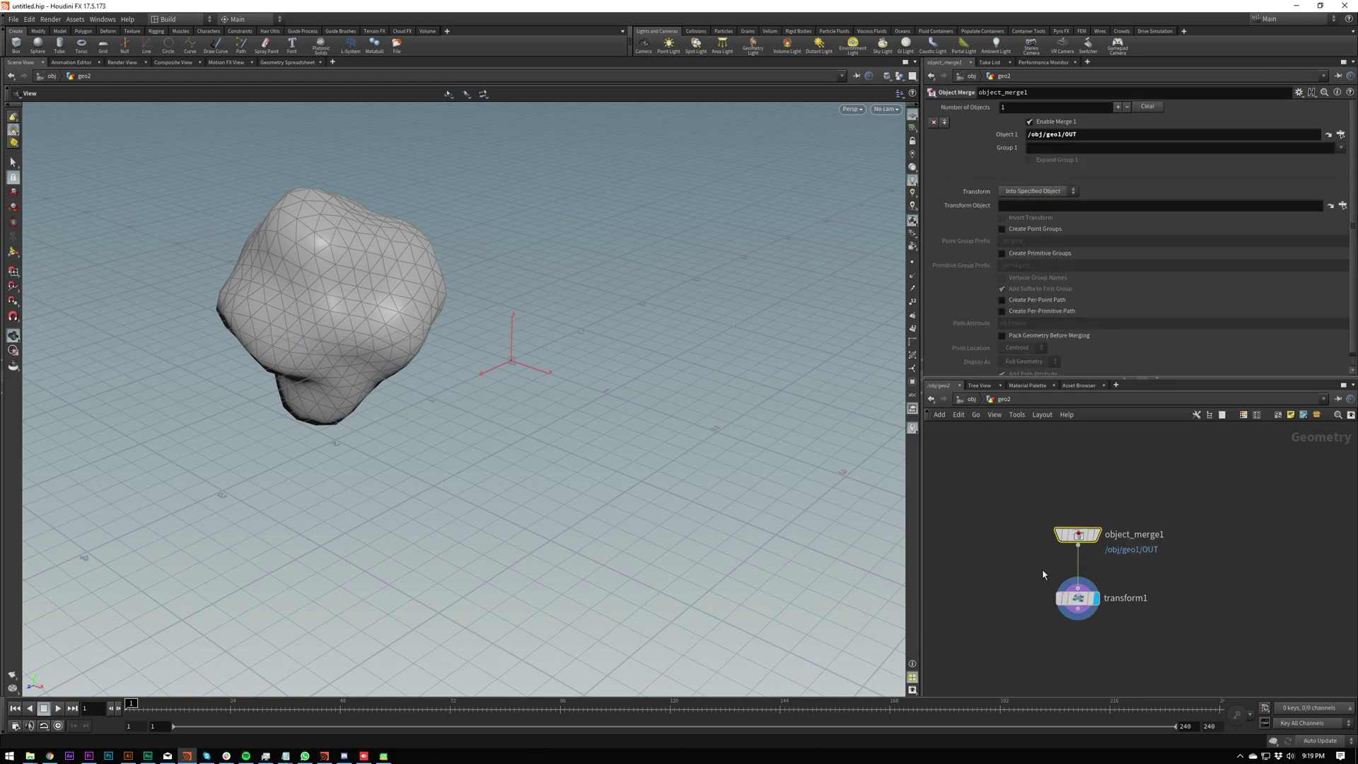
Set Translate X of transform1 in geo2 to 25, and reduce it to 5
click(1077, 598)
click(1010, 552)
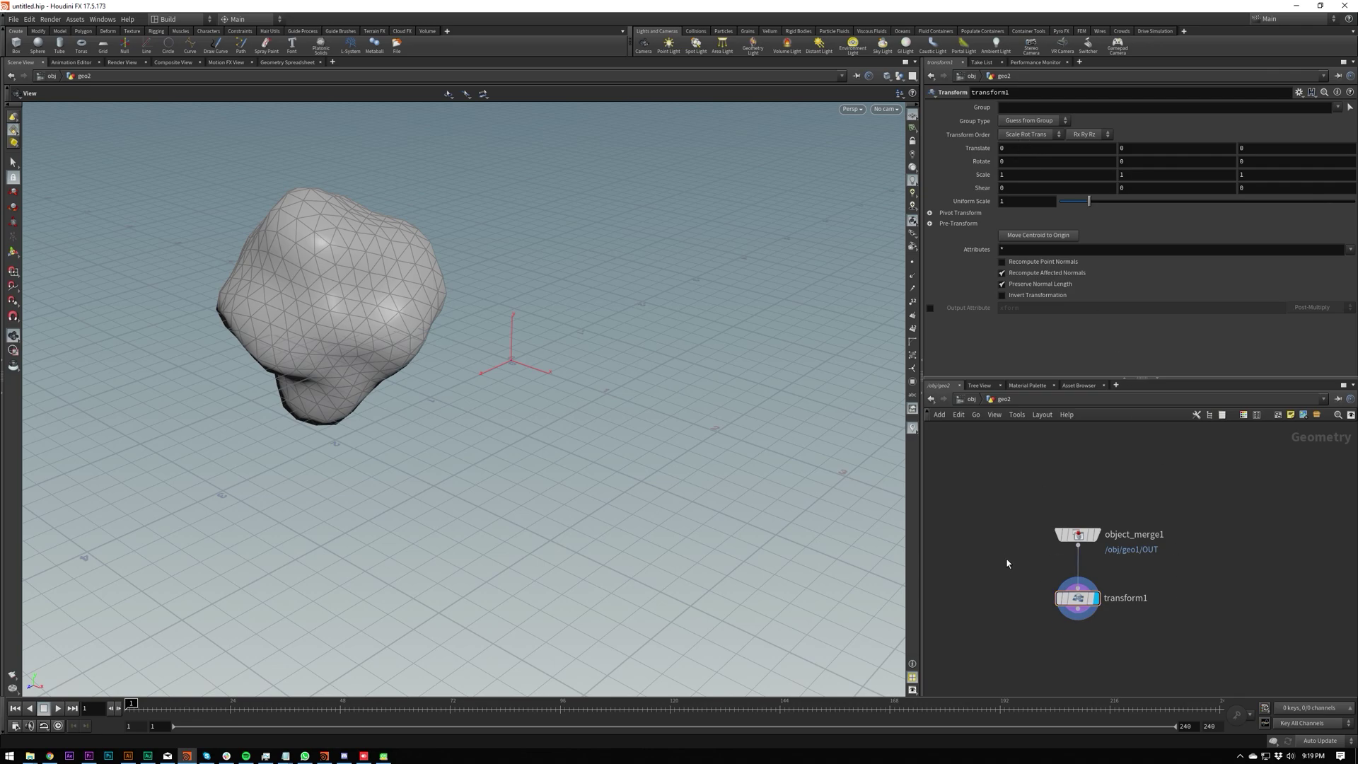
click(1010, 148)
text(25)
key(Return)
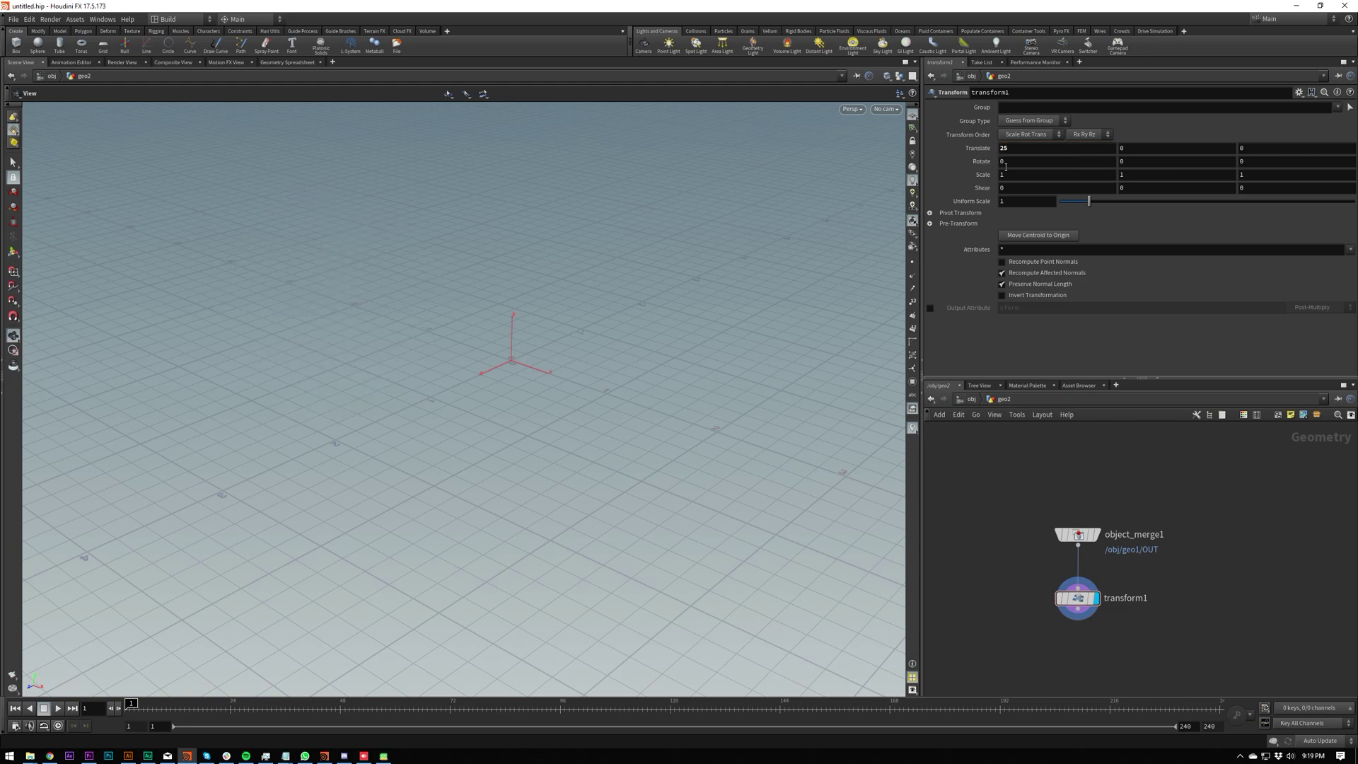
click(1004, 149)
text(5)
key(Return)
right_drag(715, 326, 627, 358)
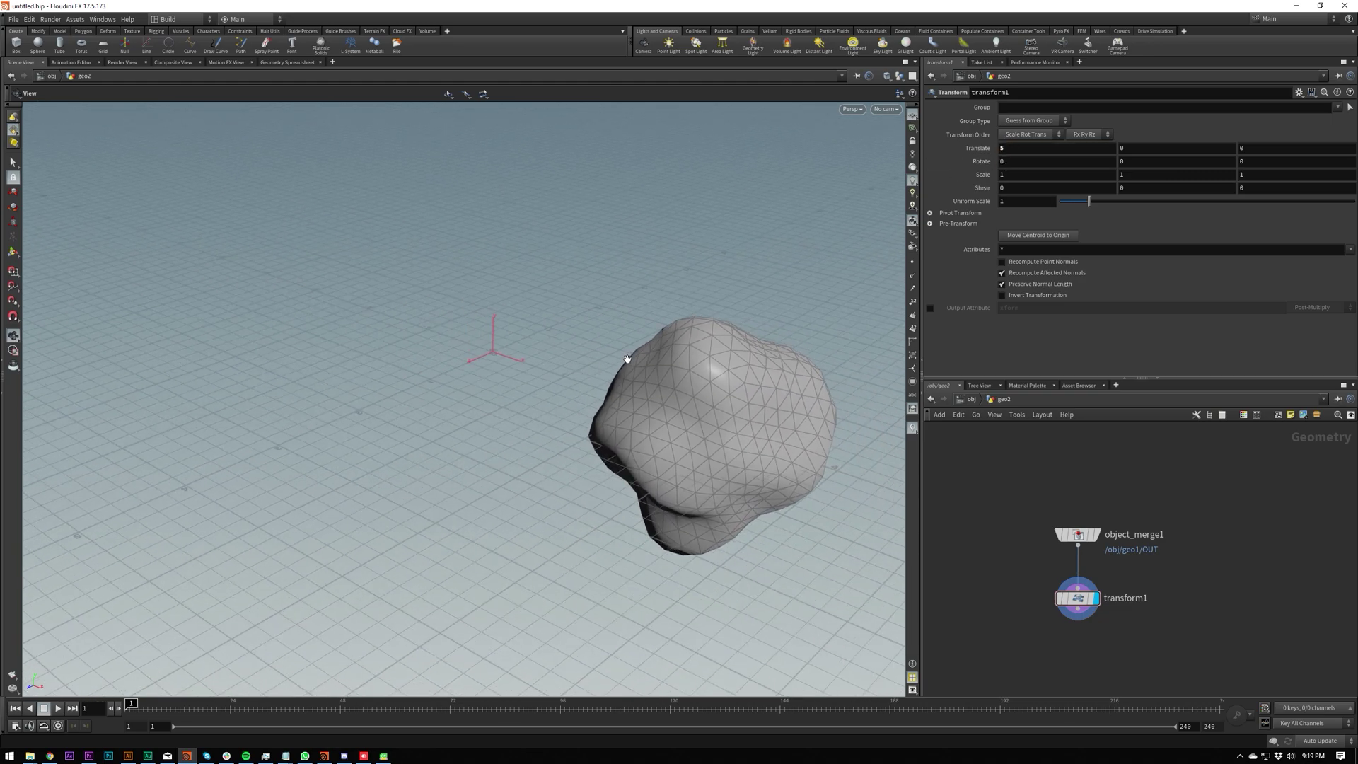
Copy transform1's Translate X parameter and paste its value into Rotate Y
right_click(1015, 146)
click(1042, 213)
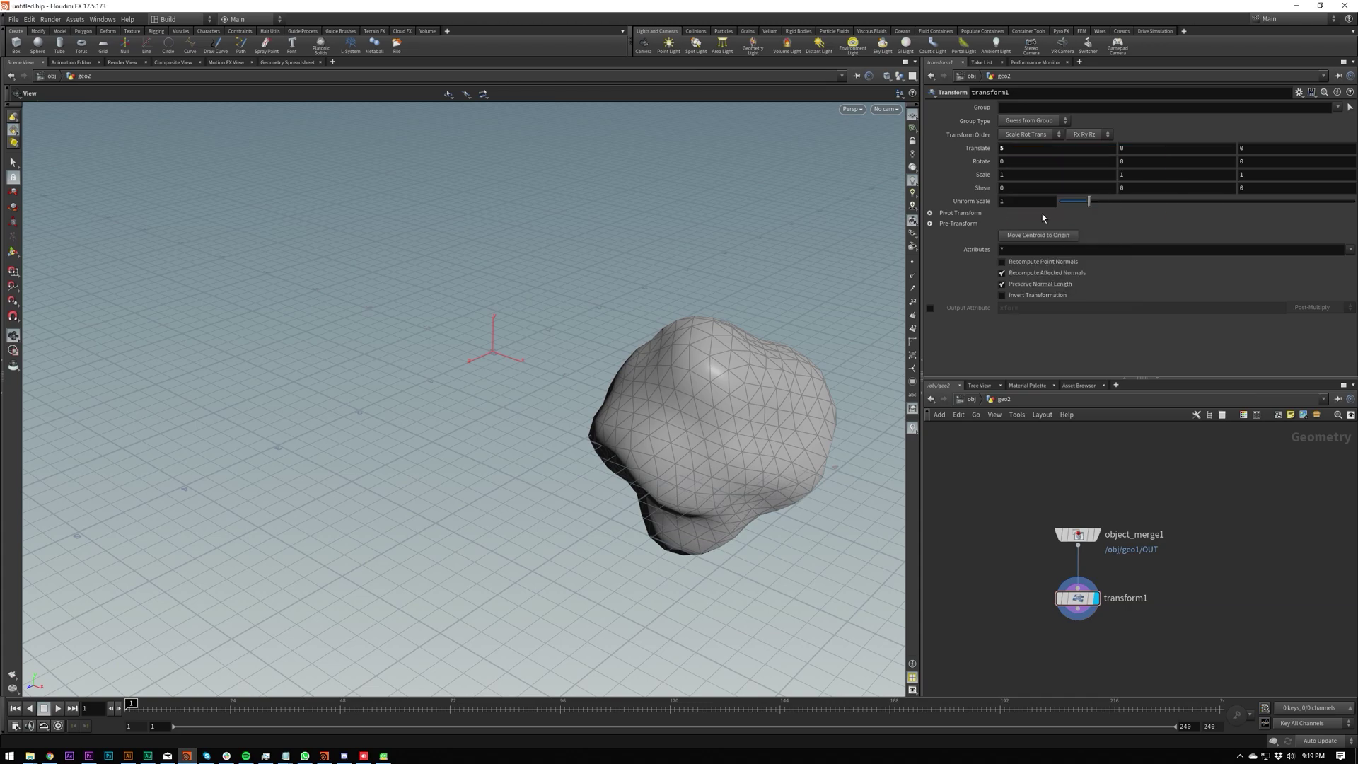
right_click(1138, 161)
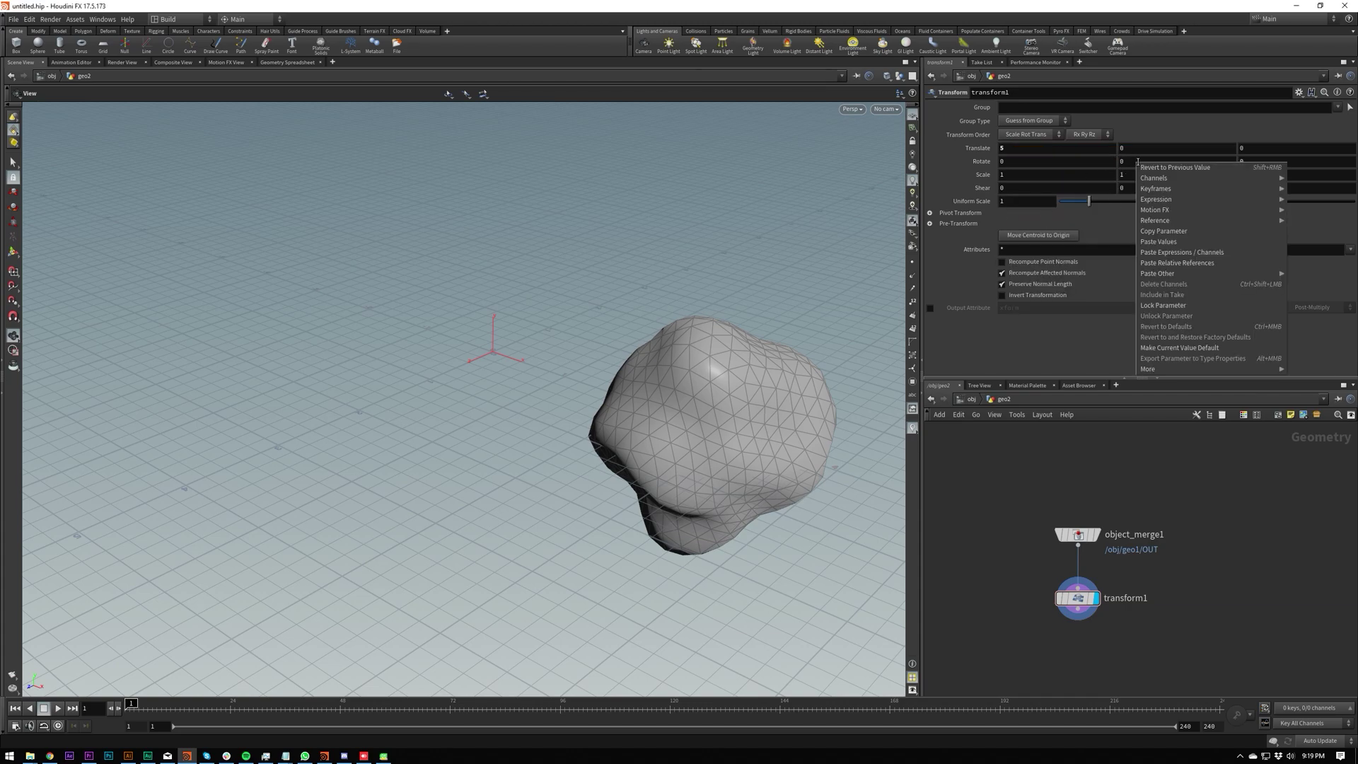
click(1172, 245)
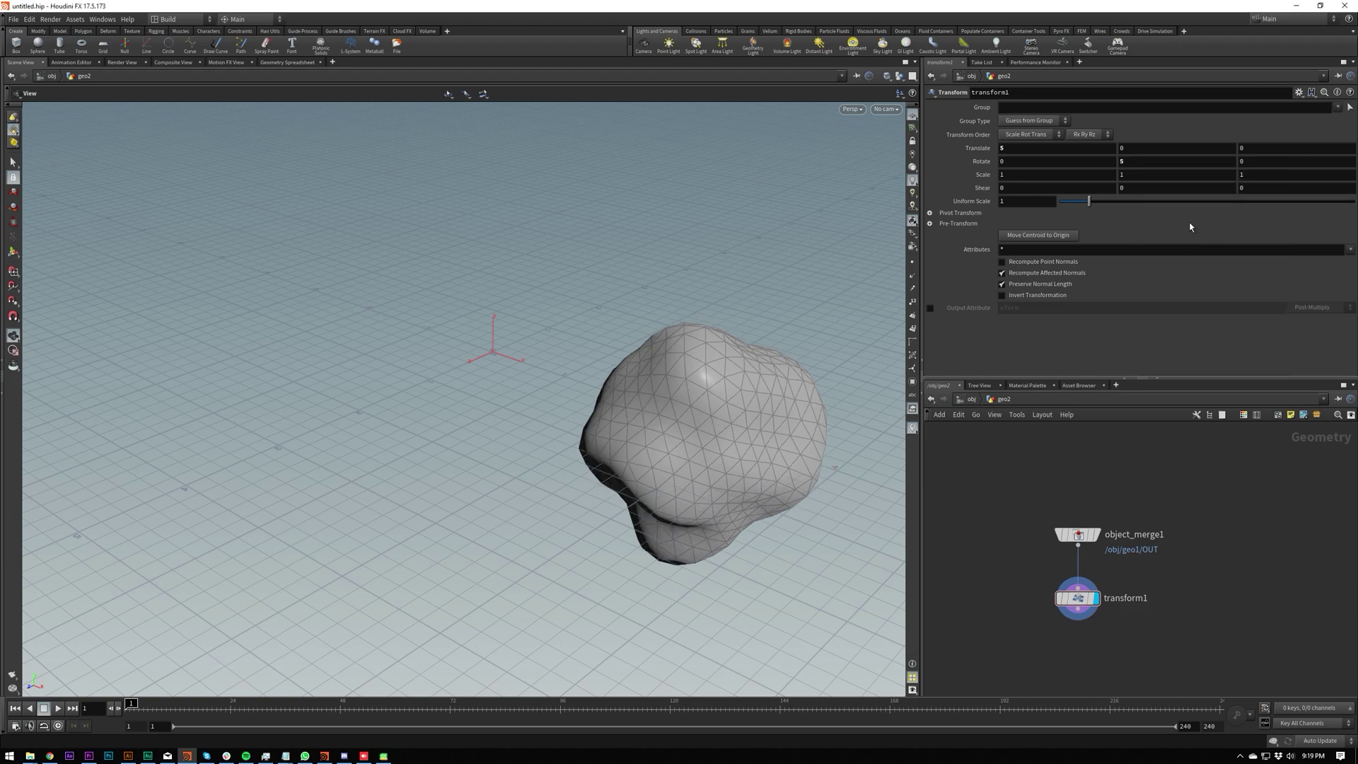
Try a different Translate X on transform1, and reset both Translate X and Rotate Y to 0
mouse_move(1012, 148)
middle_down()
mouse_move(996, 144)
mouse_move(1013, 148)
middle_up()
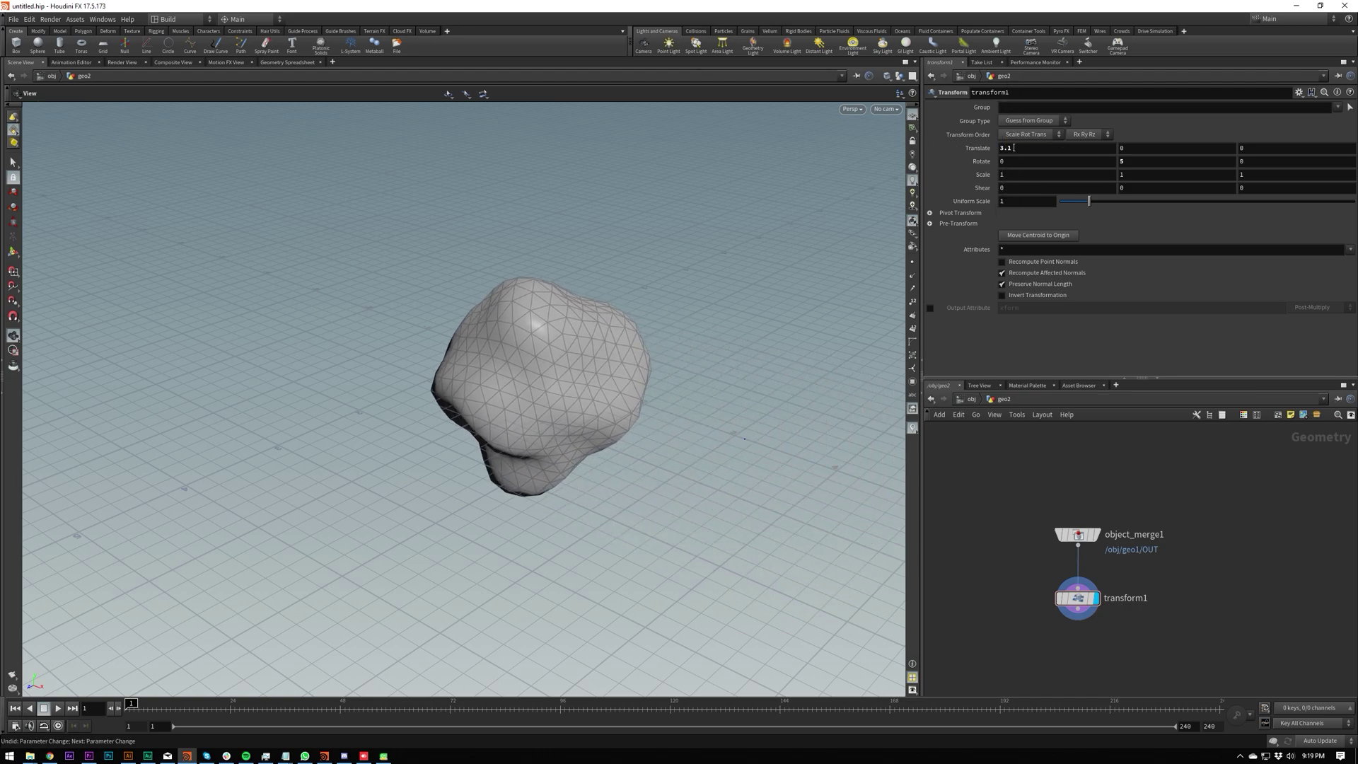
key(ctrl+z)
double_click(1014, 147)
text(0)
key(Return)
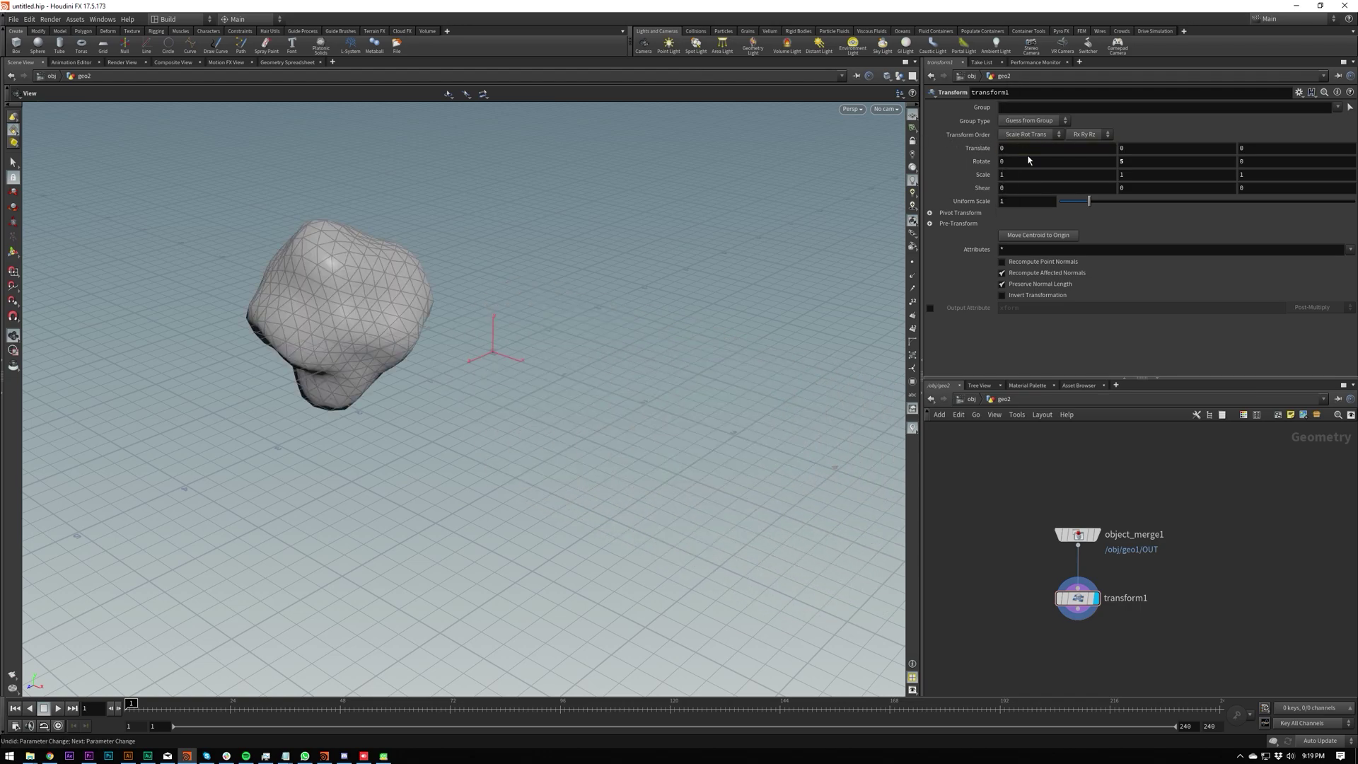
click(1124, 162)
text(0)
key(Return)
Link transform1's Rotate Y to Translate X with a pasted relative reference, and inspect the ch("tx") expression
right_click(1036, 148)
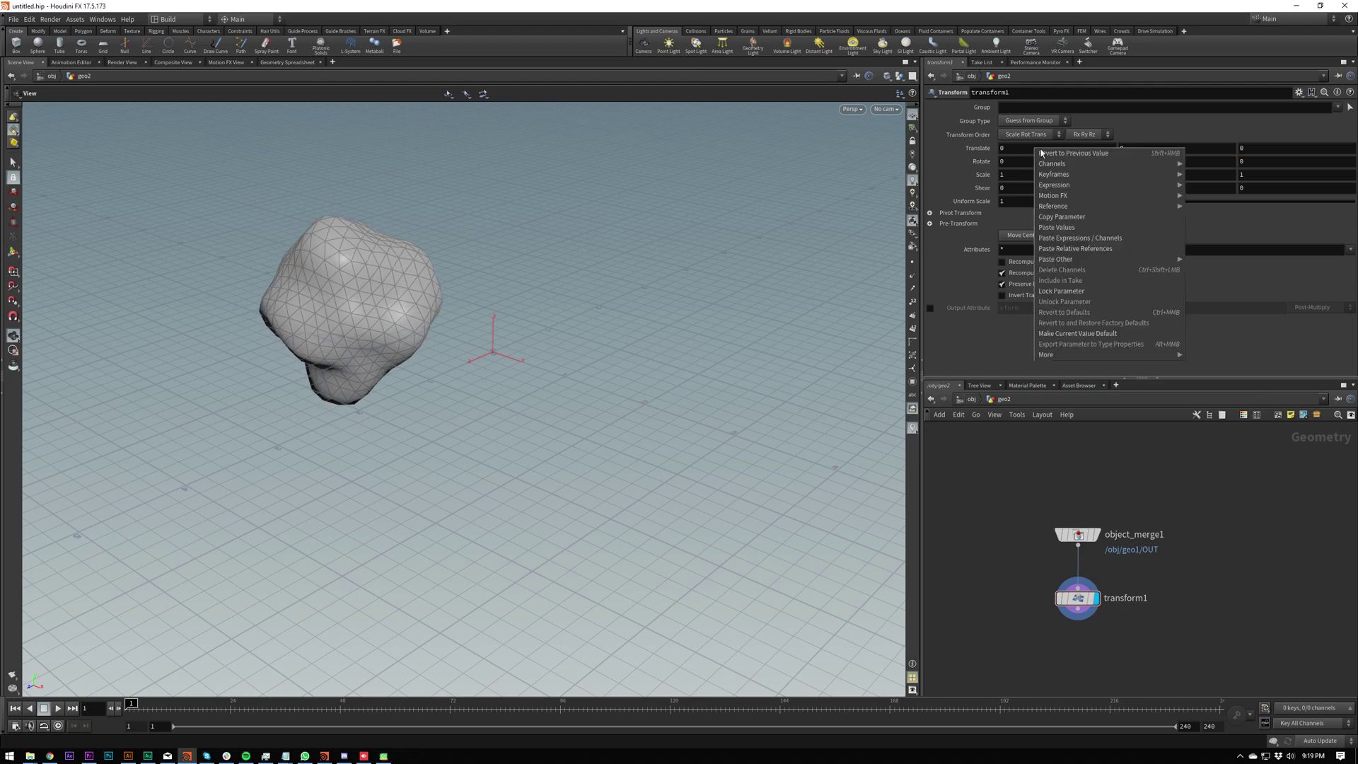
click(1071, 221)
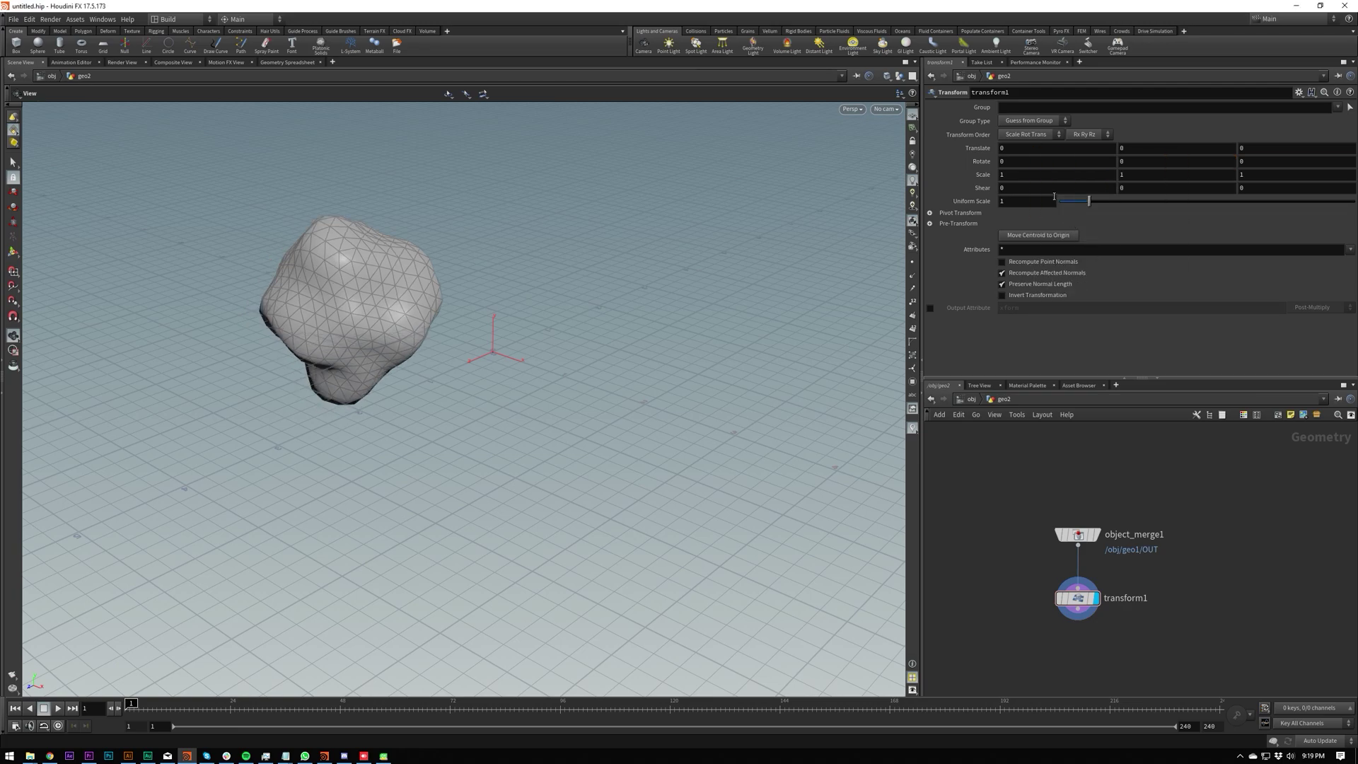
right_click(1129, 162)
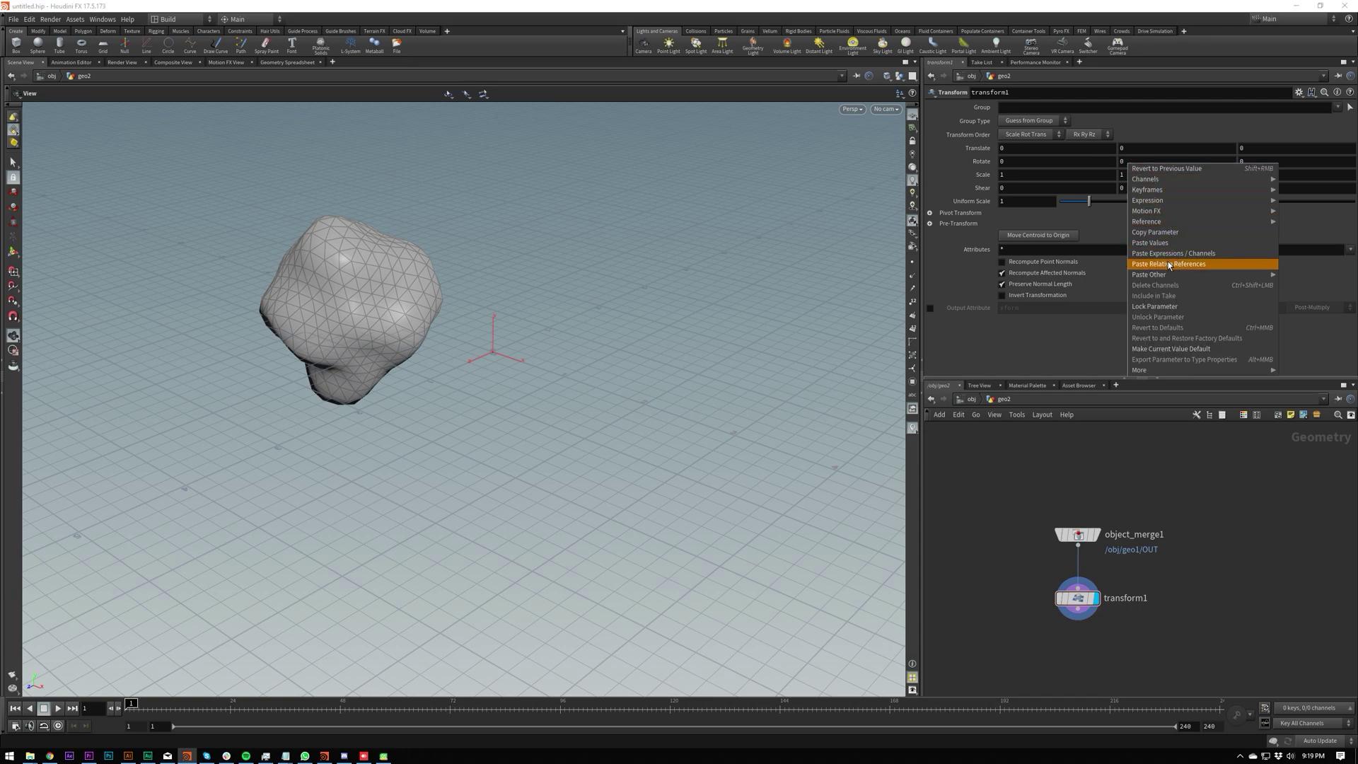
click(1169, 265)
click(1135, 162)
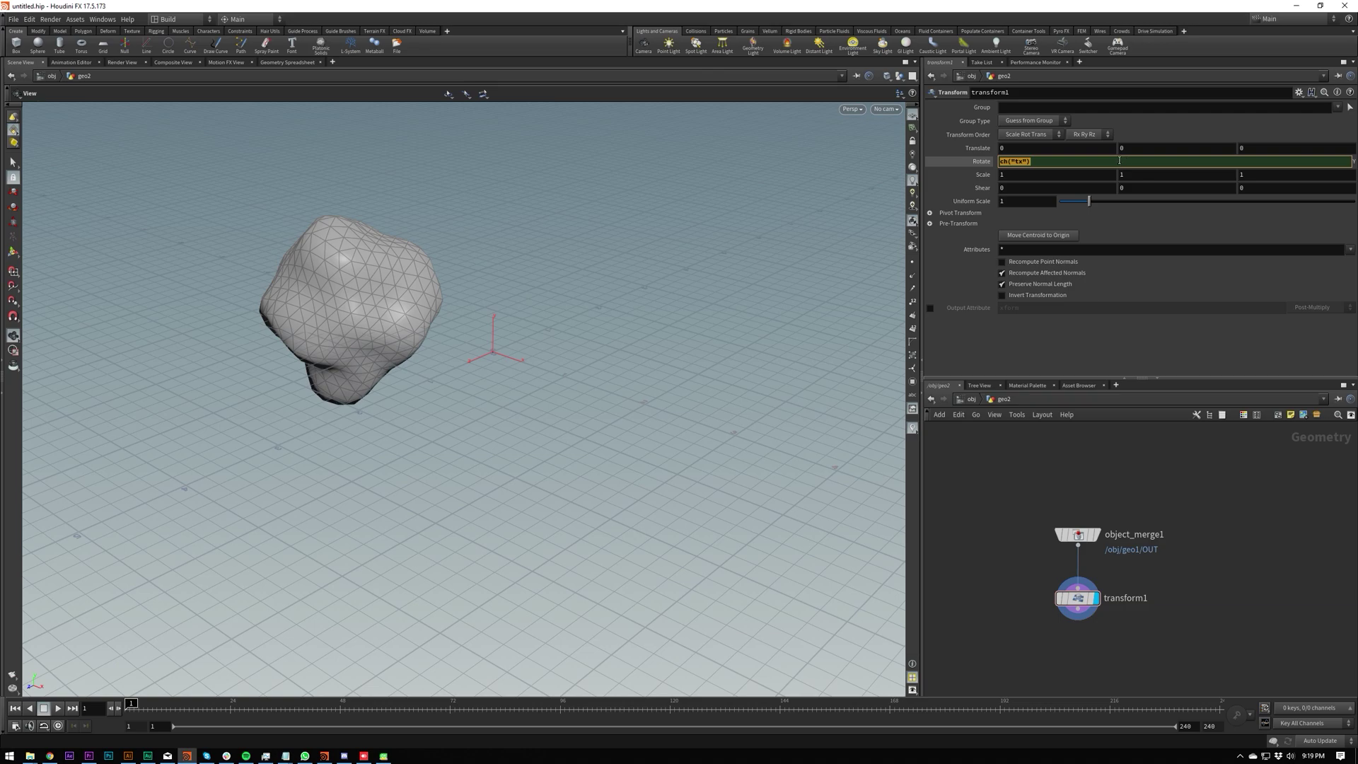
key(Return)
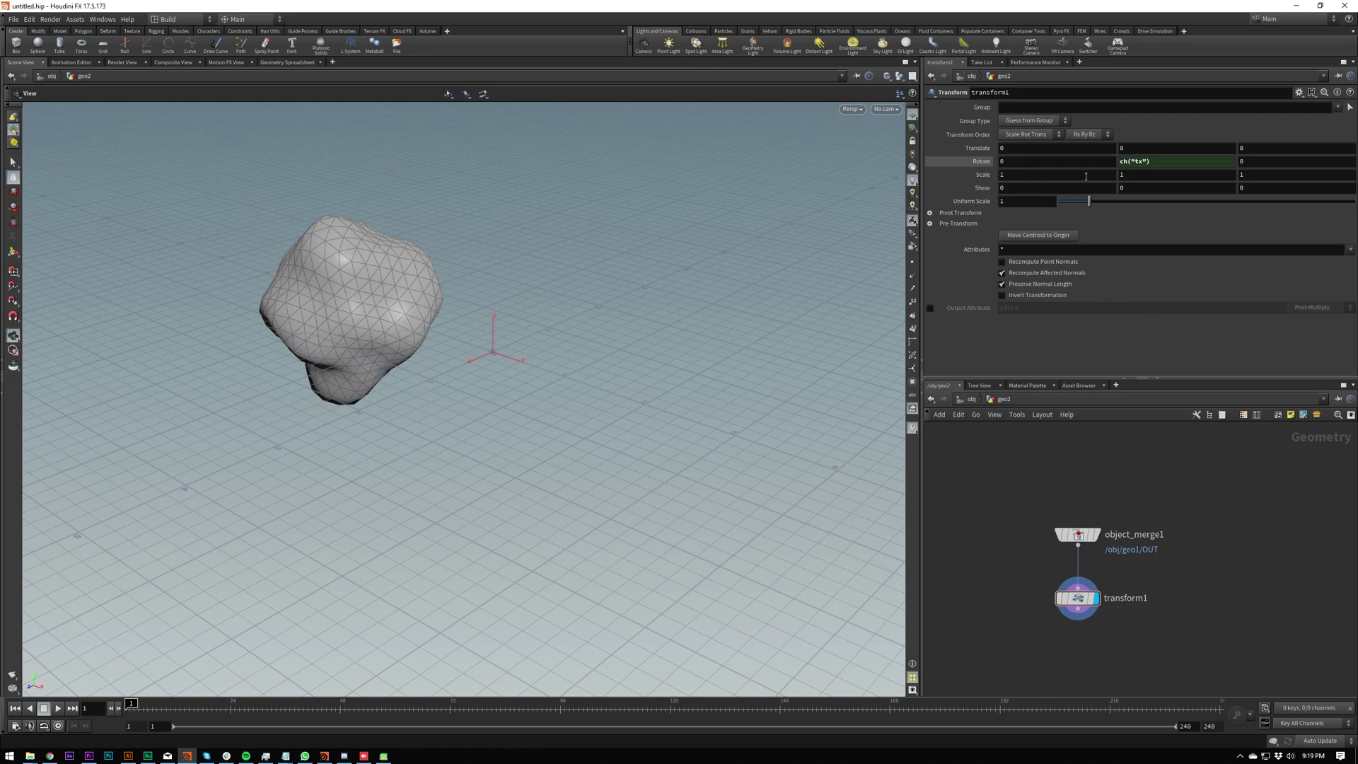
double_click(1136, 161)
click(1111, 324)
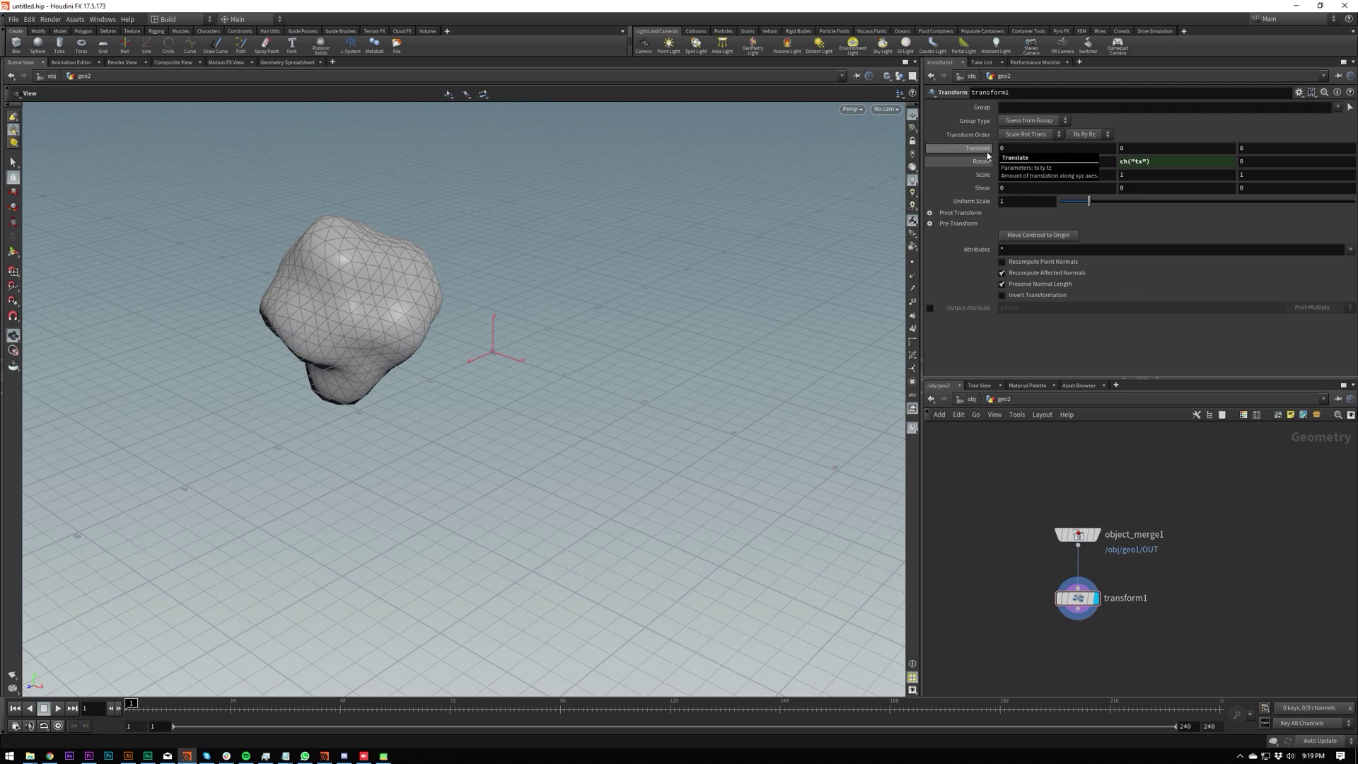
Set transform1's Translate X to 0.4 and copy the ch("tx") expression from Rotate Y
middle_drag(1018, 148, 1046, 149)
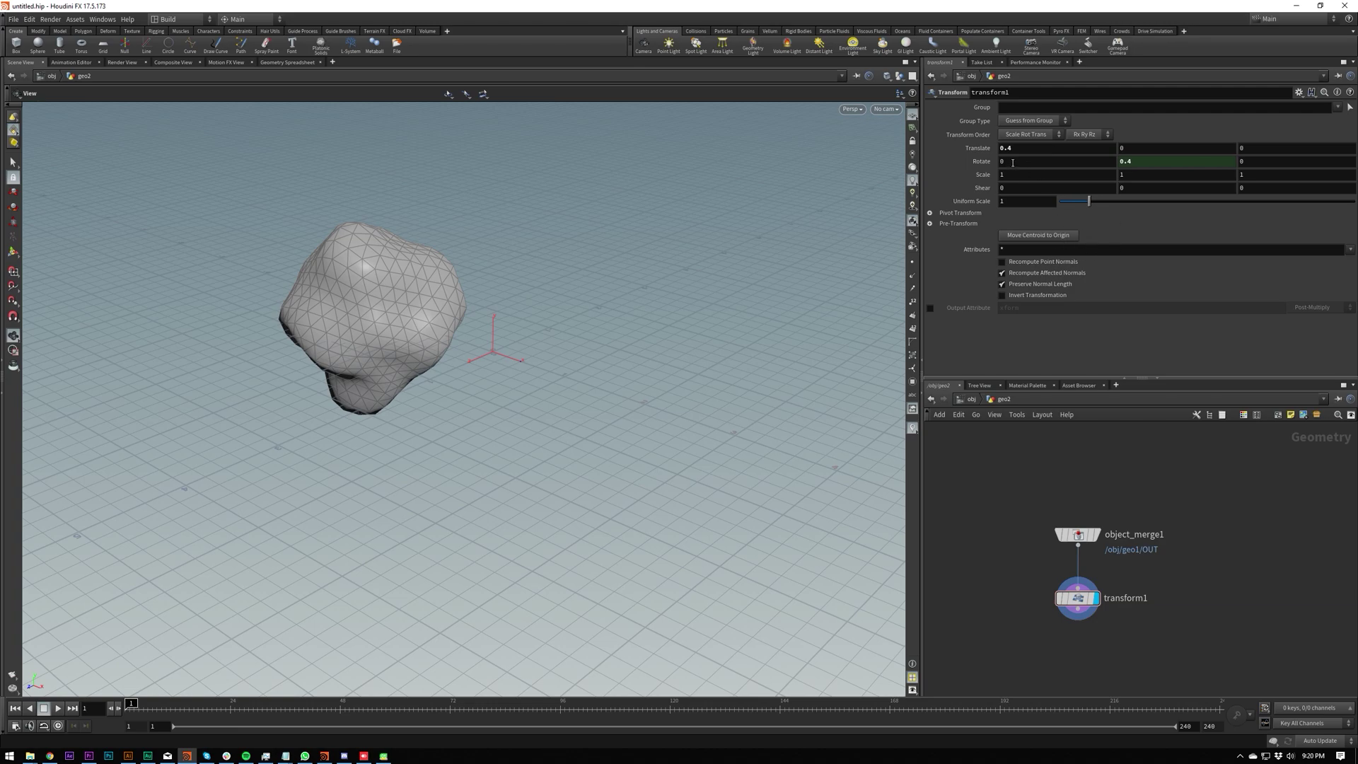
click(982, 161)
click(1164, 163)
key(ctrl+c)
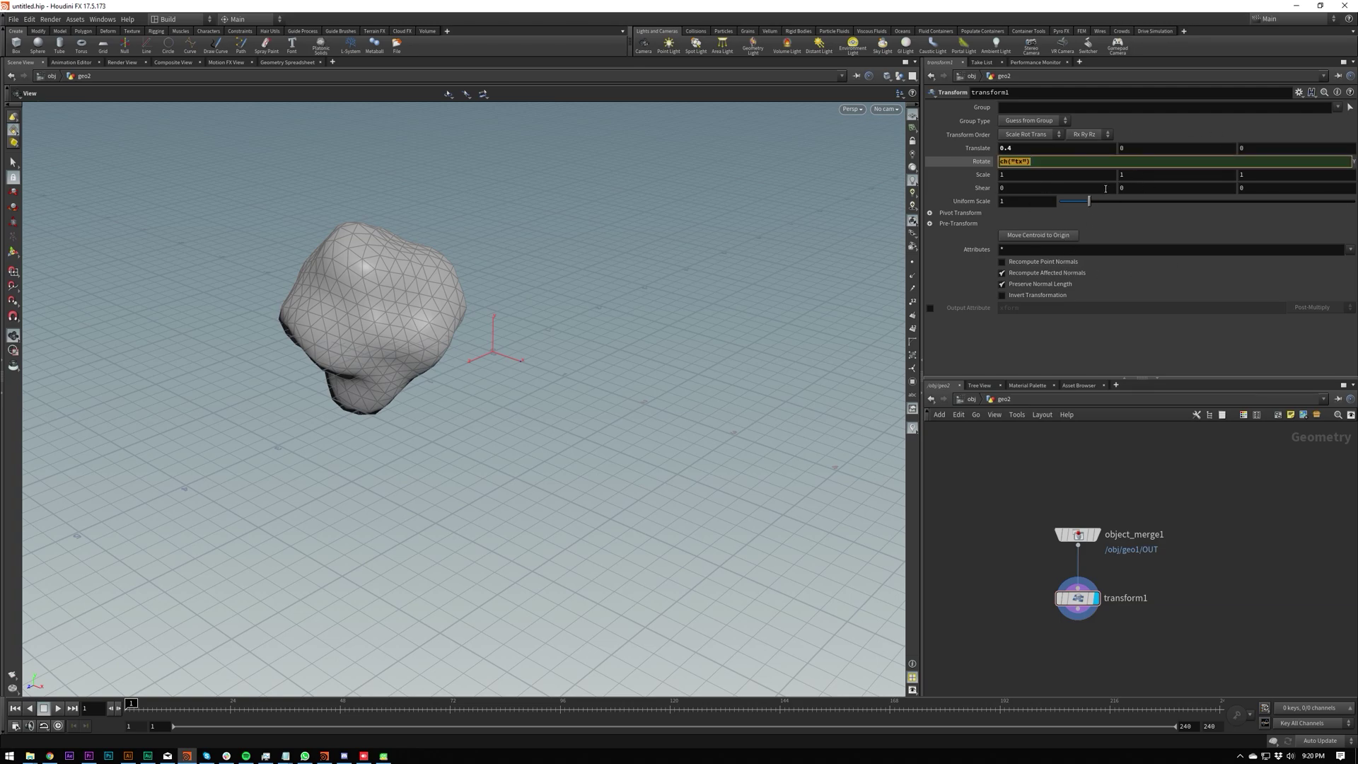
key(Return)
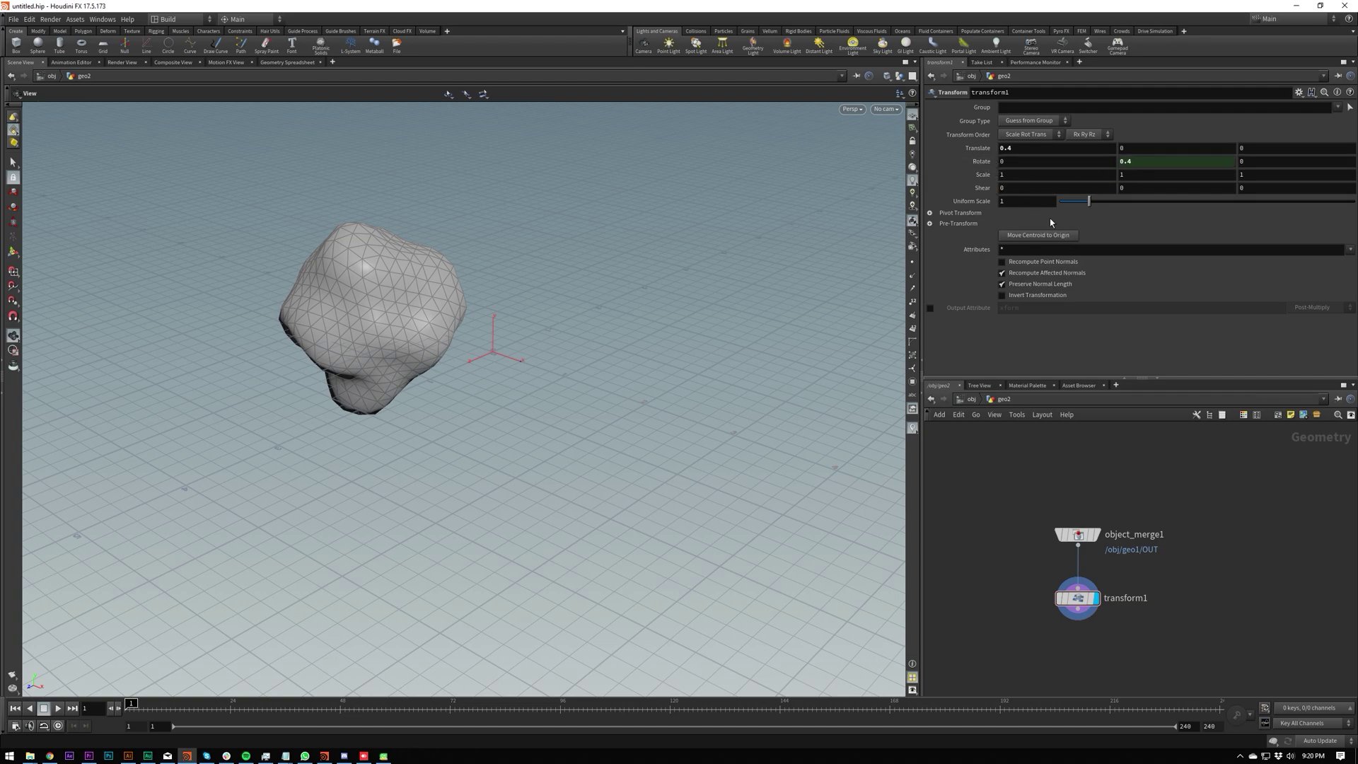
Vary transform1's Translate X to test the linked Rotate Y, ending at 4.6
middle_drag(1037, 144, 1034, 149)
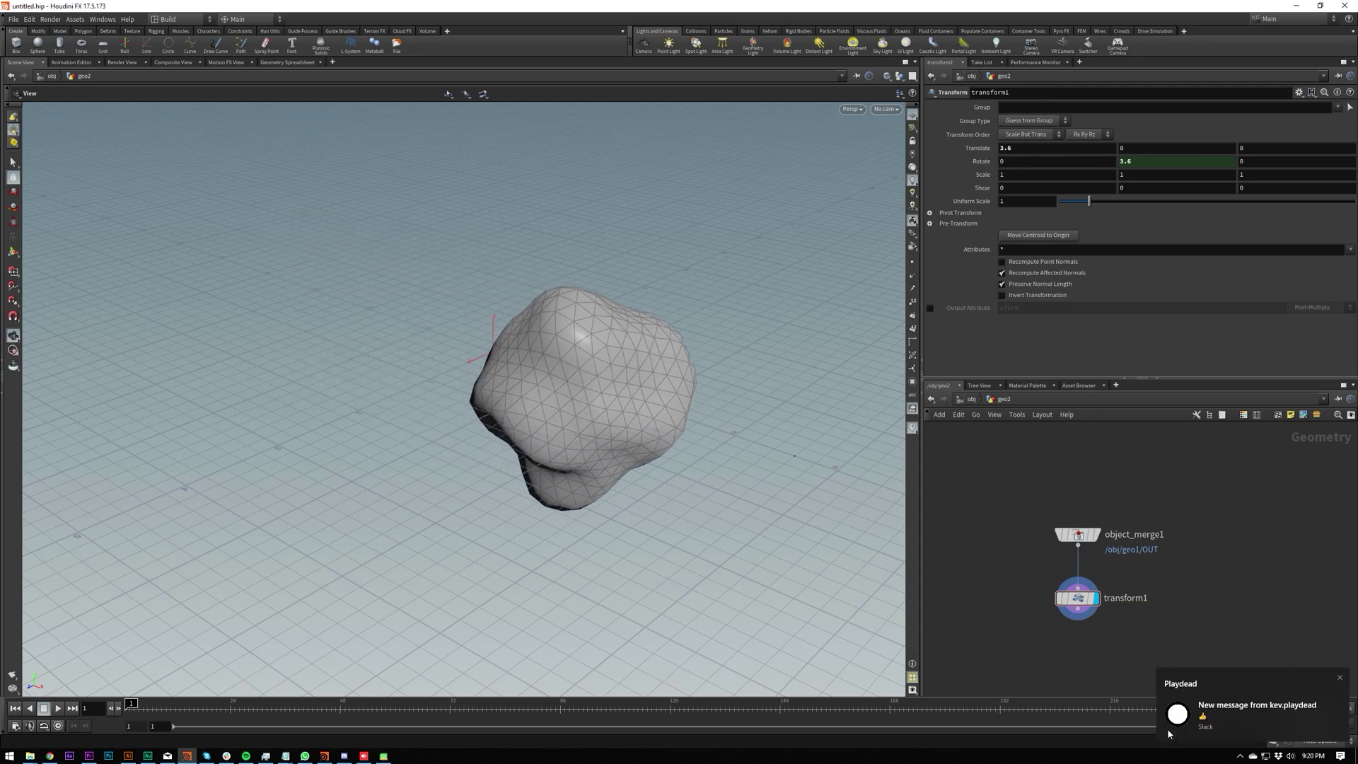
mouse_move(1033, 148)
middle_down()
mouse_move(1014, 155)
mouse_move(1034, 148)
middle_up()
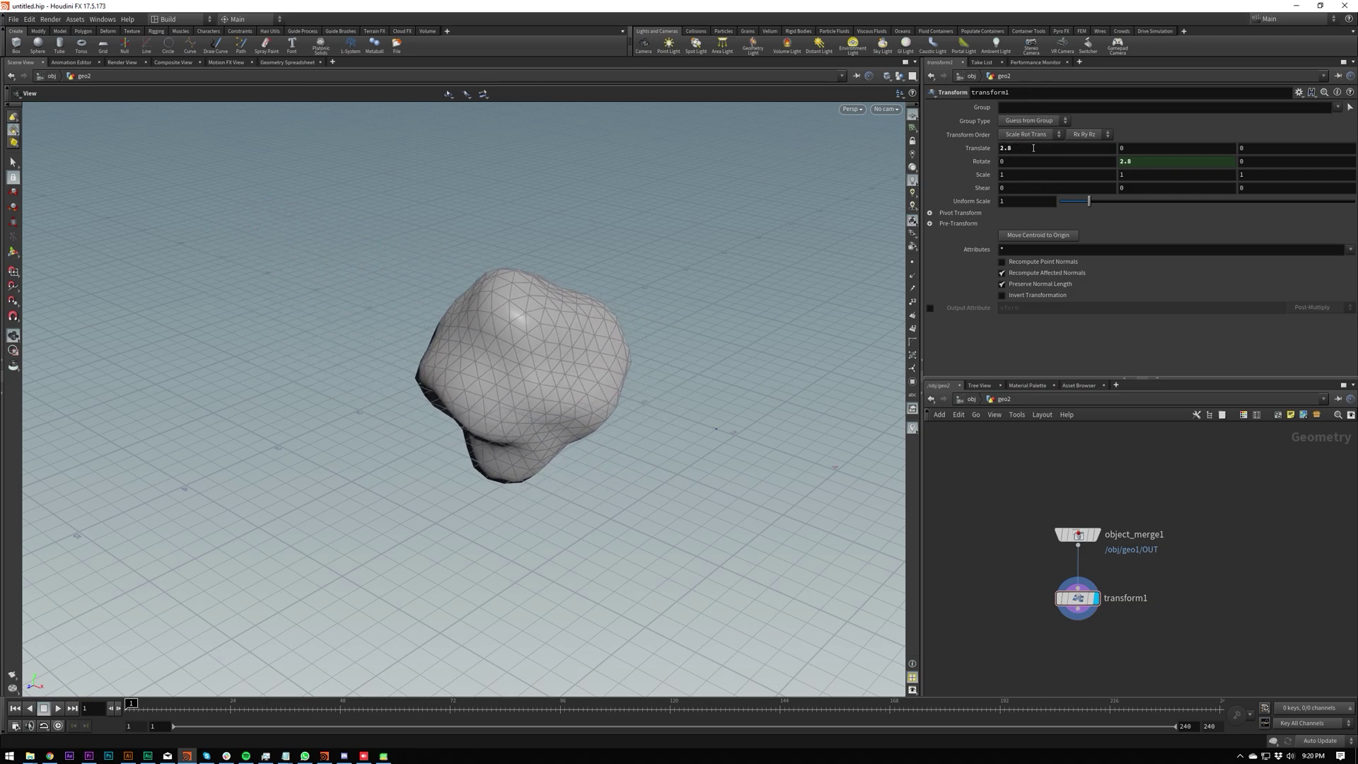
mouse_move(1069, 160)
middle_down()
mouse_move(1067, 148)
mouse_move(1088, 153)
middle_up()
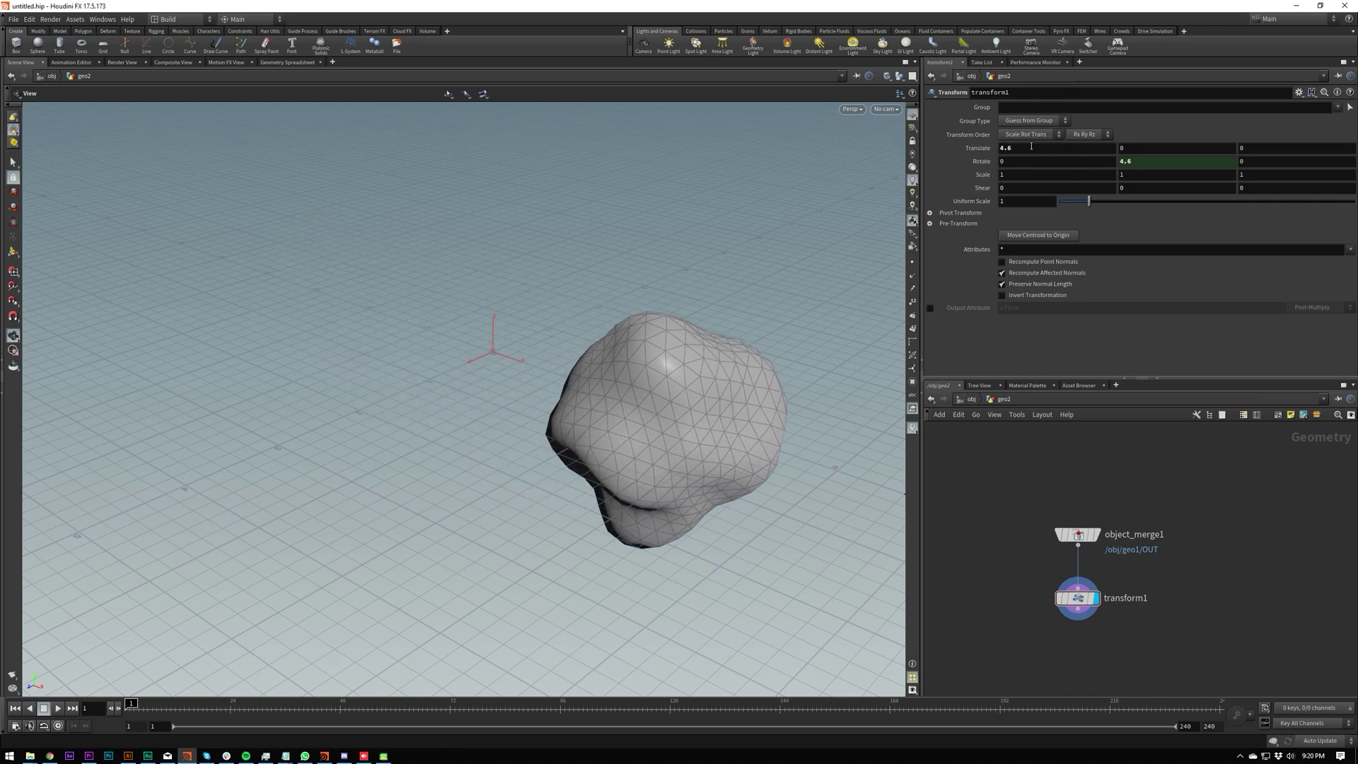
Paste the ch("tx") expression into transform1's Translate Y and delete the channel reference from Rotate Y
click(983, 162)
click(1151, 162)
click(1131, 148)
key(ctrl+v)
key(Return)
ctrl+shift+click(1143, 163)
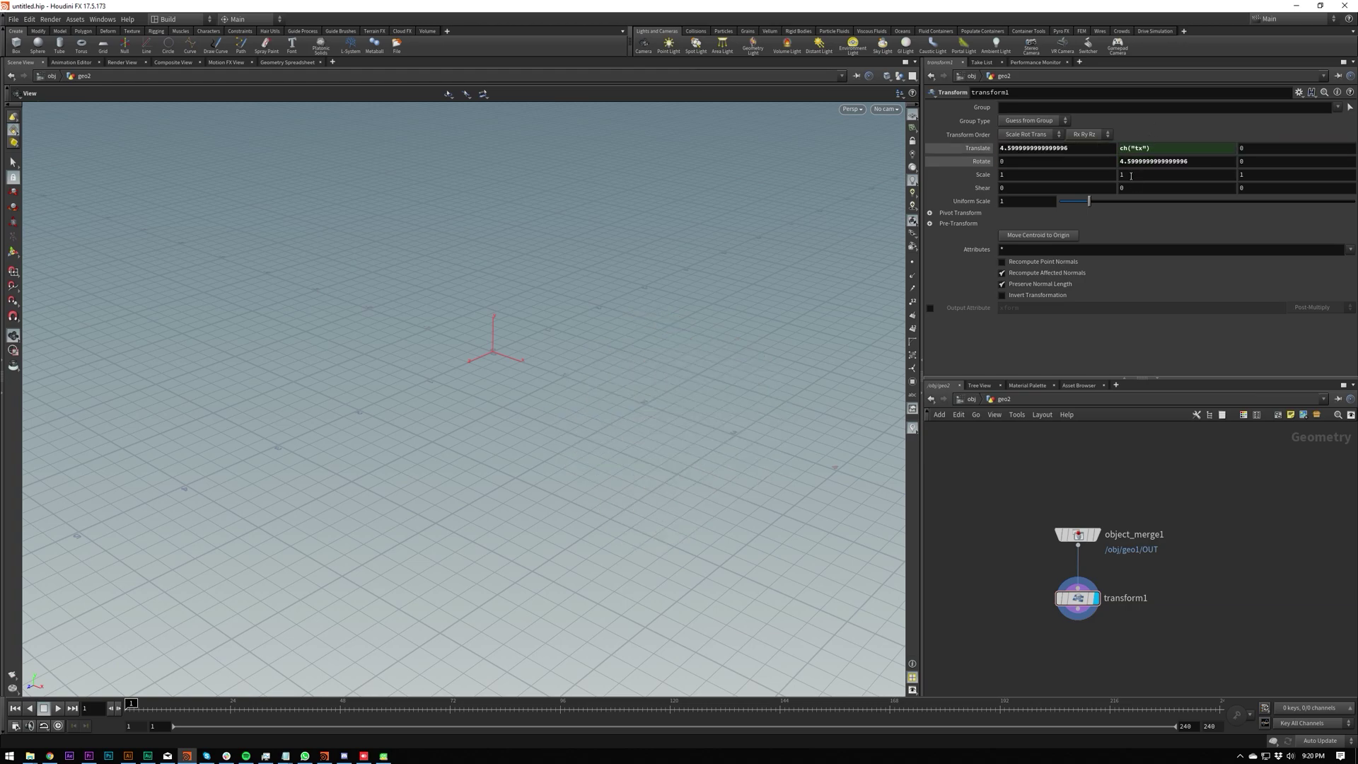
Reset transform1's Rotate Y to 0 and bring the merged sphere into view
double_click(1141, 168)
text(0)
key(Return)
scroll(570, 370, down, 8)
middle_drag(570, 370, 554, 424)
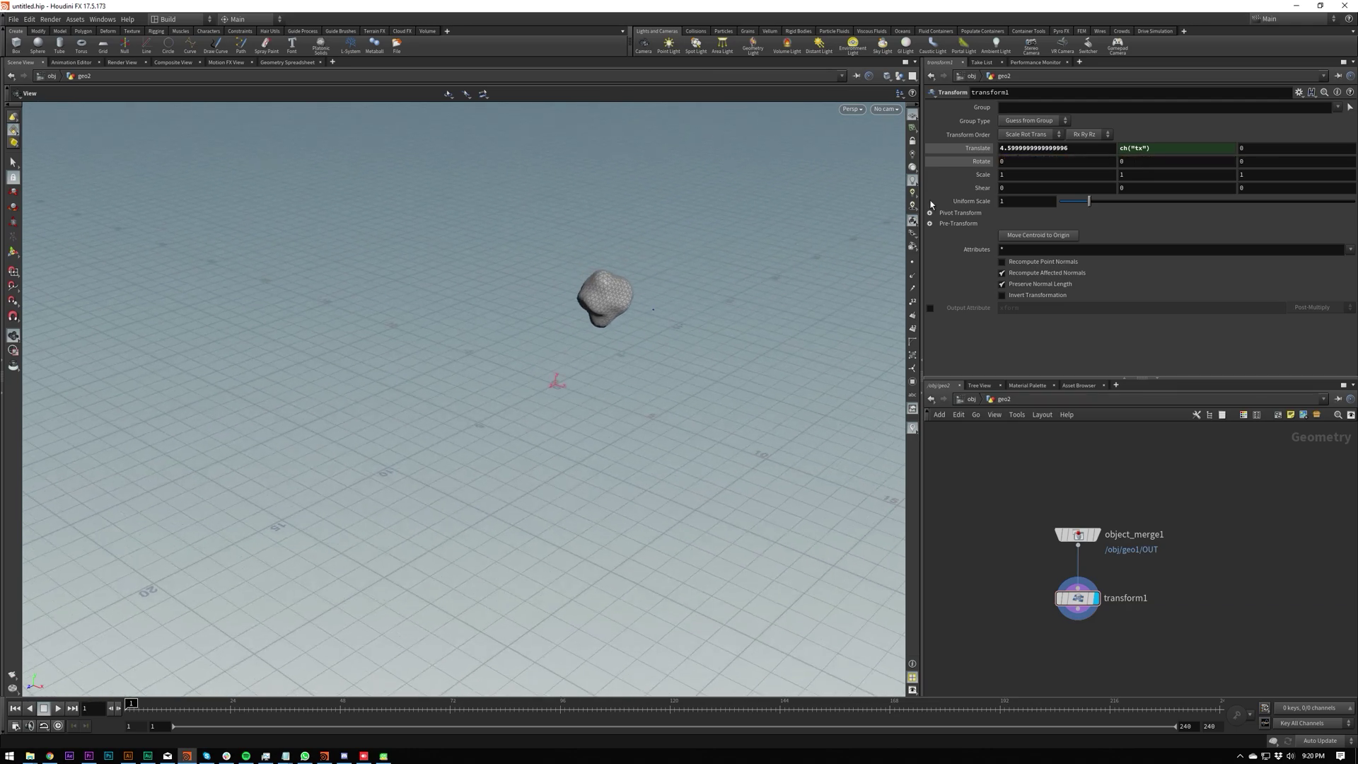
Vary transform1's Translate X to test the linked Translate Y, ending at 3.87
middle_drag(1013, 147, 754, 171)
right_drag(541, 352, 734, 184)
middle_drag(677, 343, 635, 379)
right_drag(700, 394, 1010, 579)
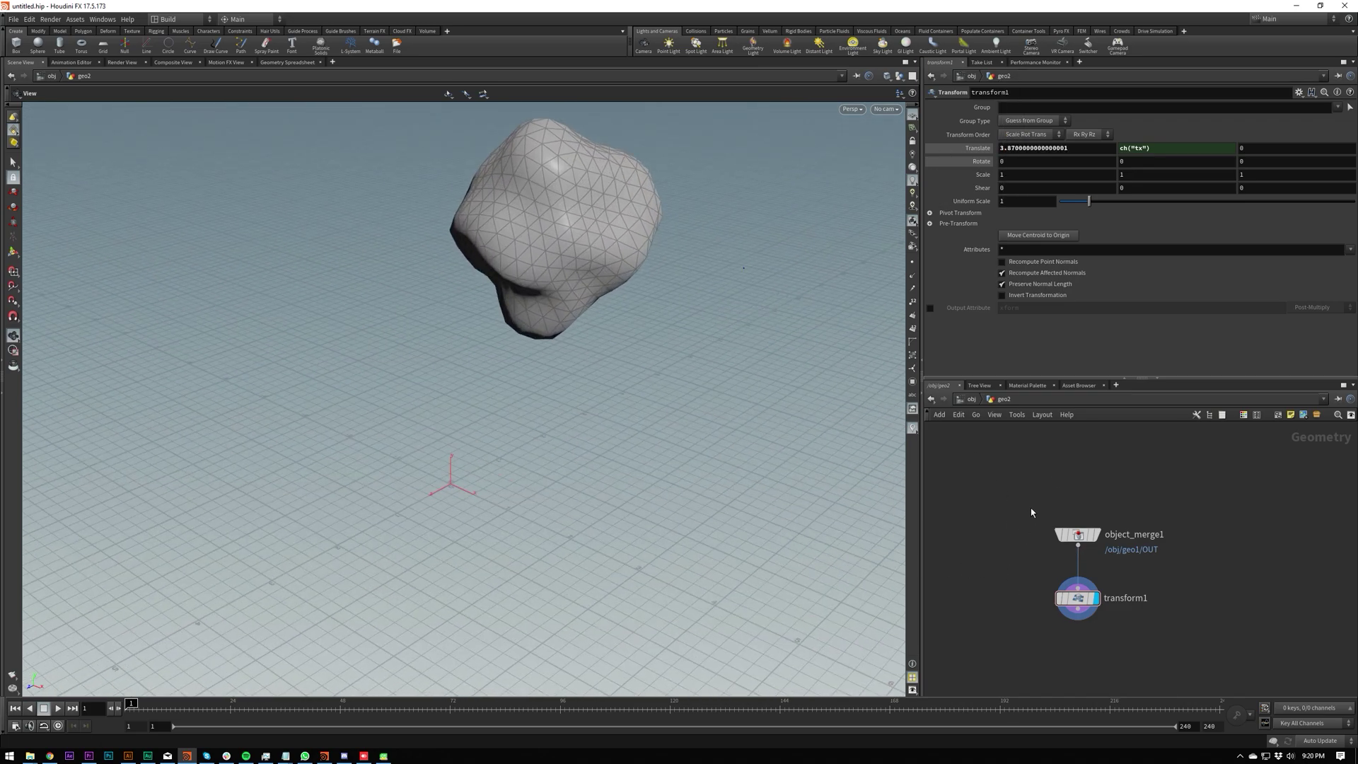
Copy the Translate X parameter of the transform1 node inside geo1
key(u)
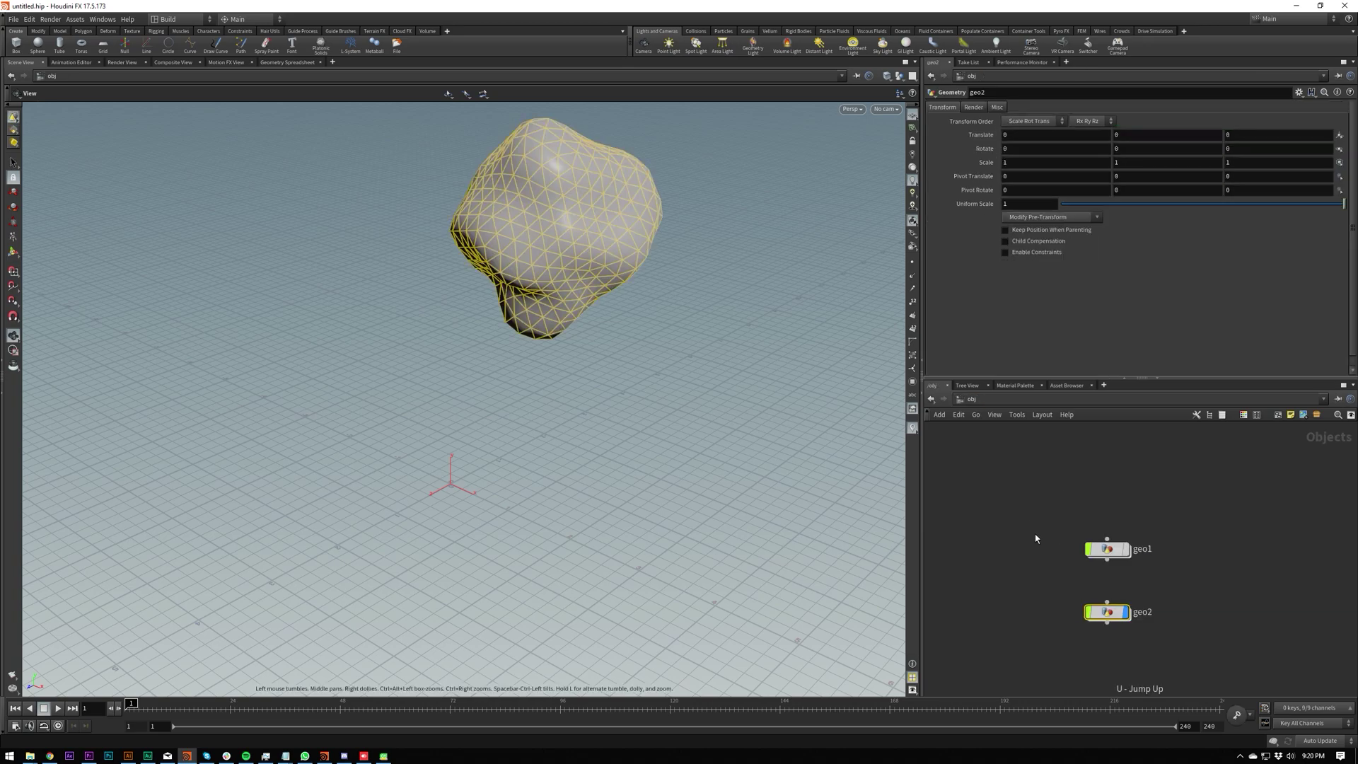
double_click(1106, 550)
drag(1046, 567, 1147, 613)
right_click(1031, 147)
click(1051, 218)
Paste the copied parameter as a relative reference into Rotate X of geo2's transform1
key(u)
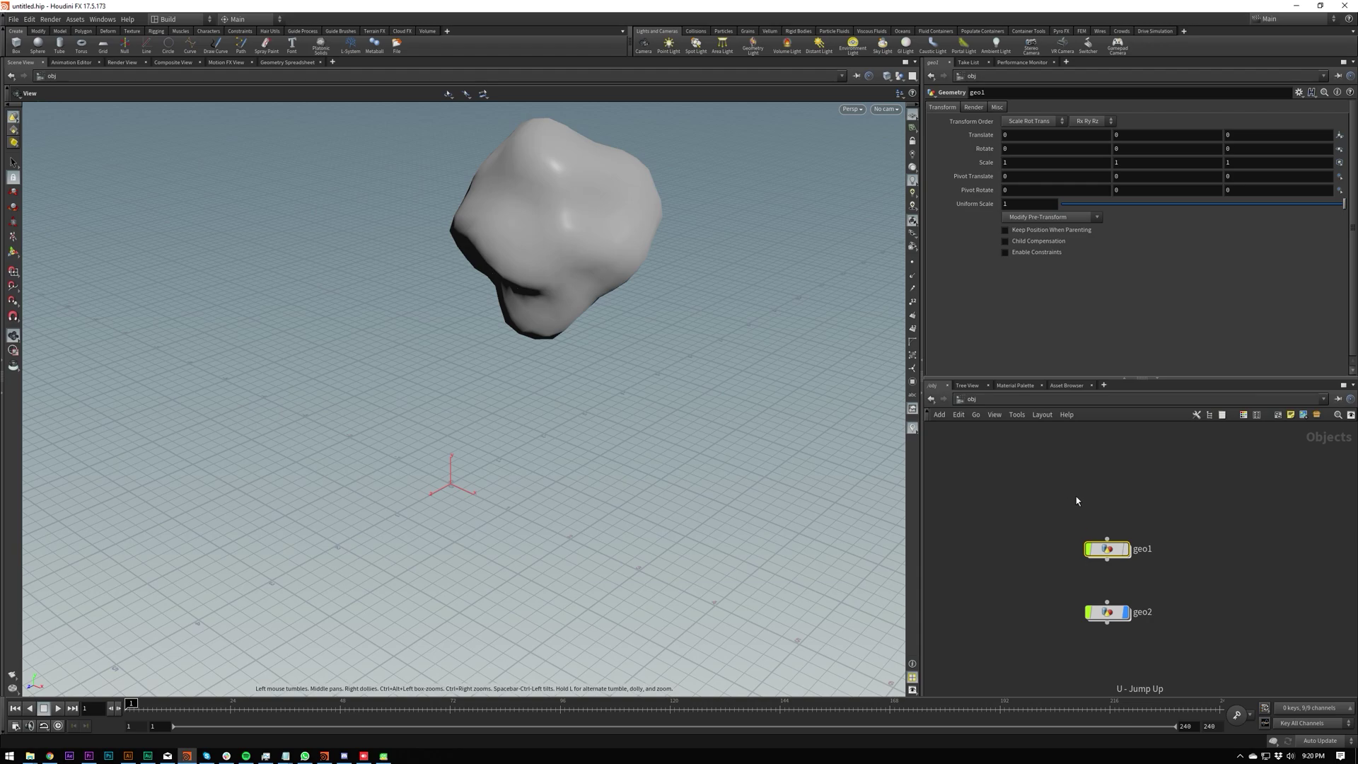
double_click(1109, 614)
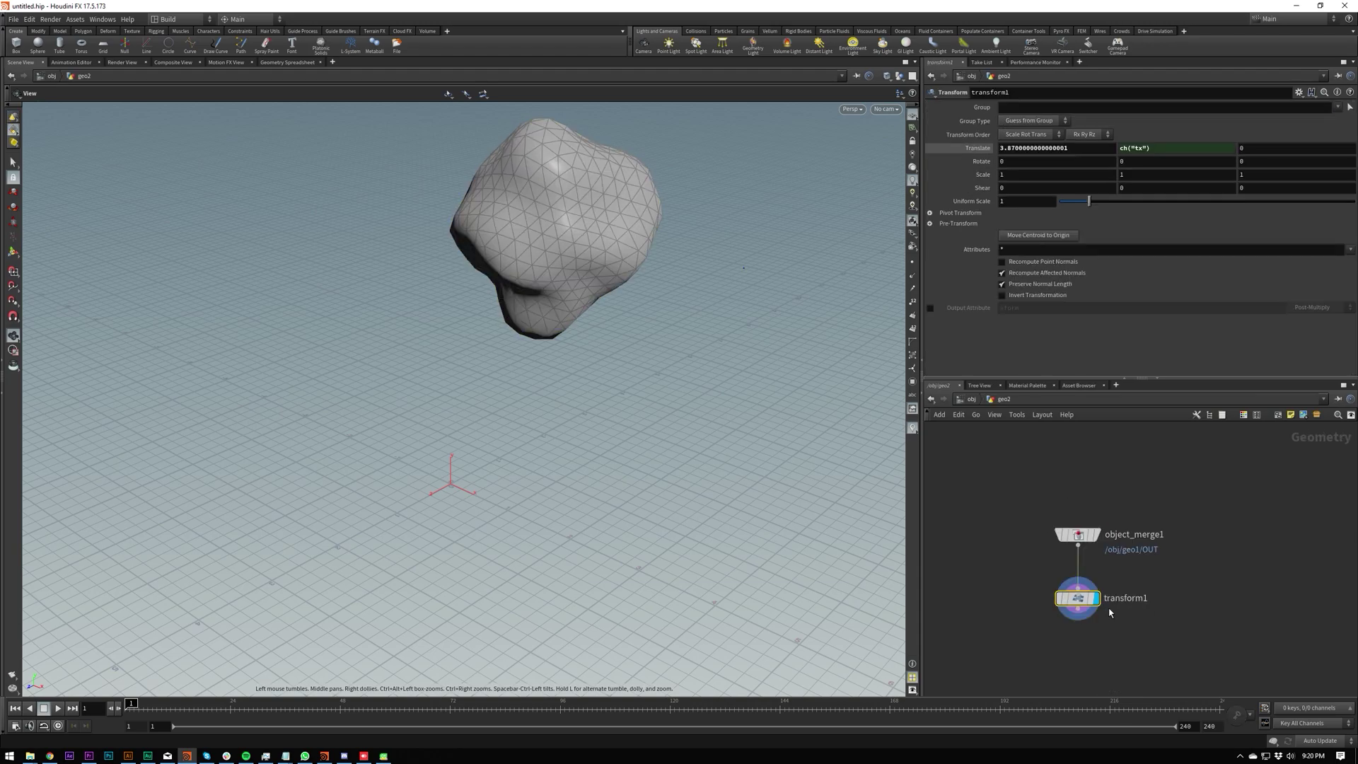
right_click(1076, 159)
click(1117, 263)
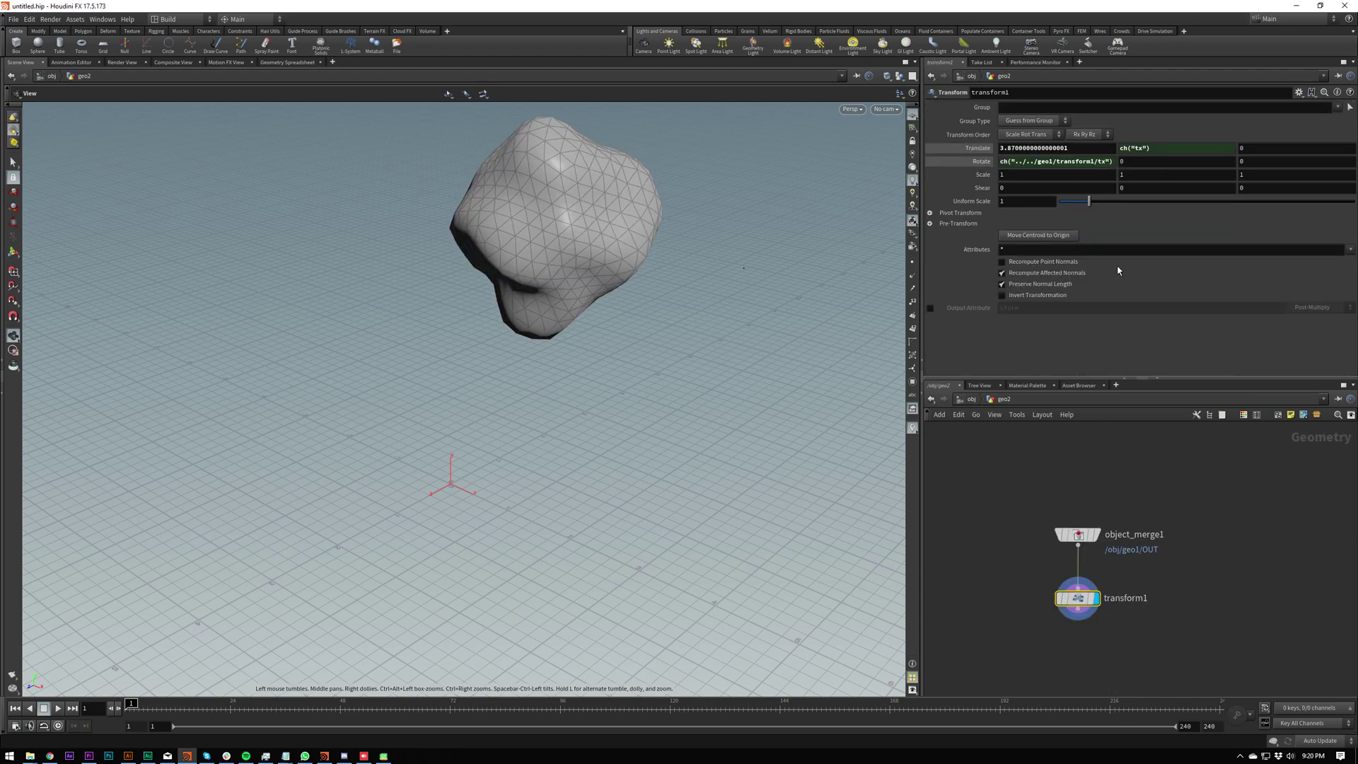
Replace the relative part of the Rotate X path with /obj, making the expression ch("/obj/geo1/transform1/tx")
drag(1015, 161, 1037, 162)
mouse_move(1037, 162)
mouse_down()
mouse_move(1095, 161)
mouse_move(1014, 161)
mouse_up()
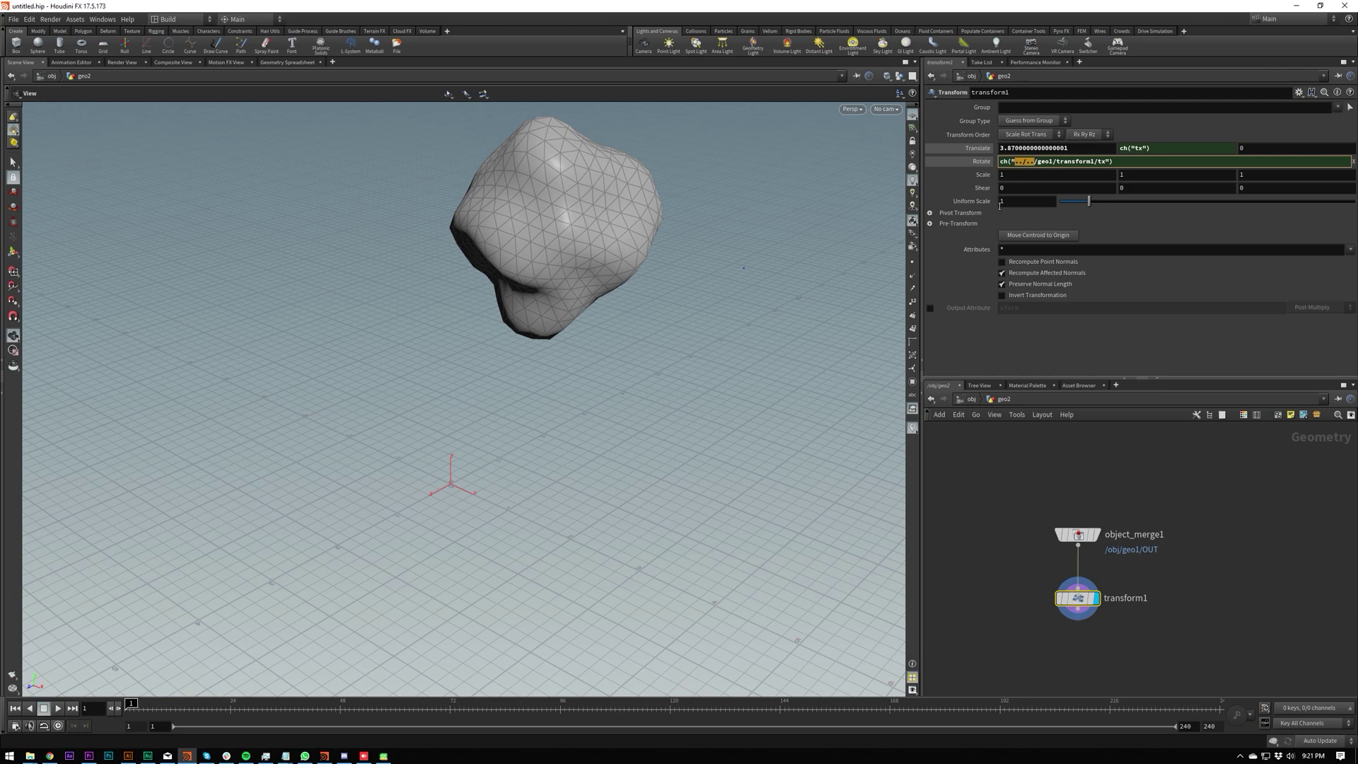
text(/obj/)
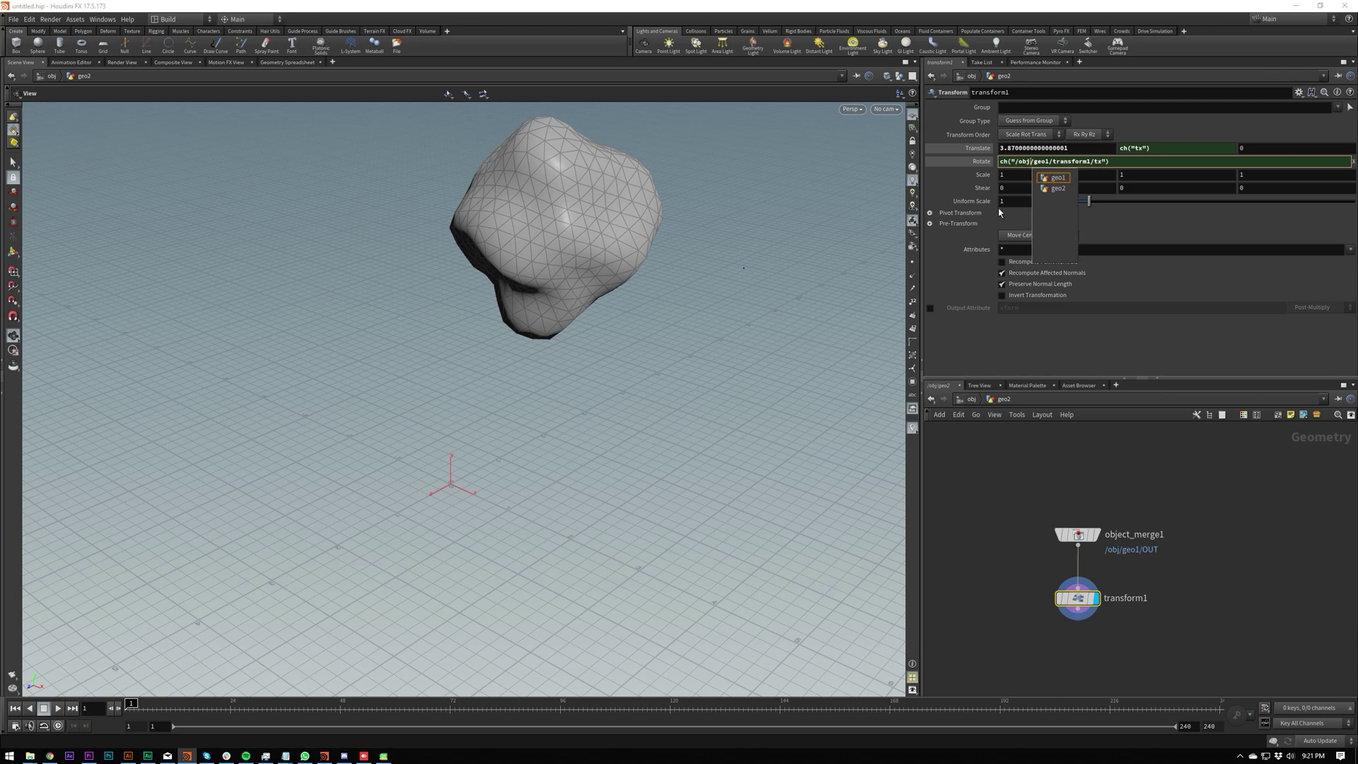
key(Return)
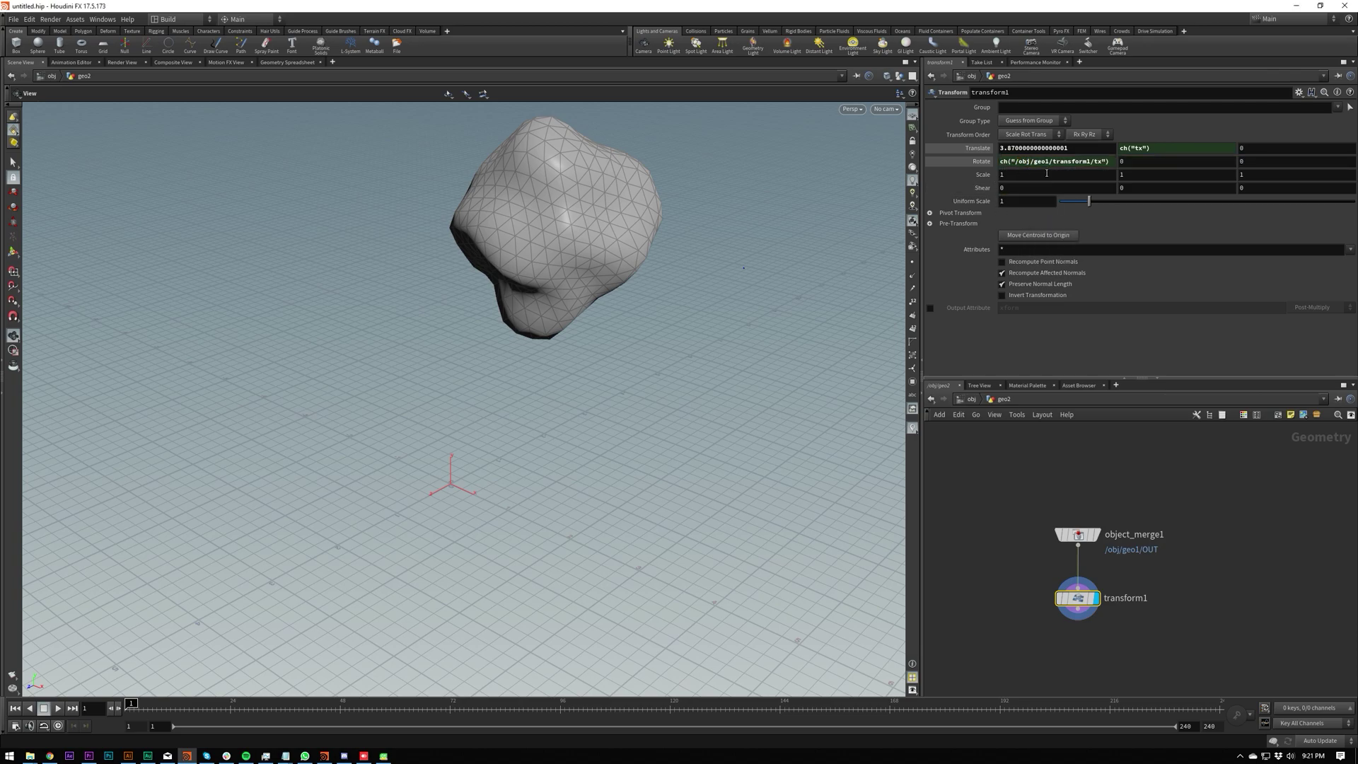
Examine the parts of the absolute path in transform1's Rotate X expression
click(970, 162)
click(970, 163)
click(1027, 165)
key(shift+End)
click(1019, 162)
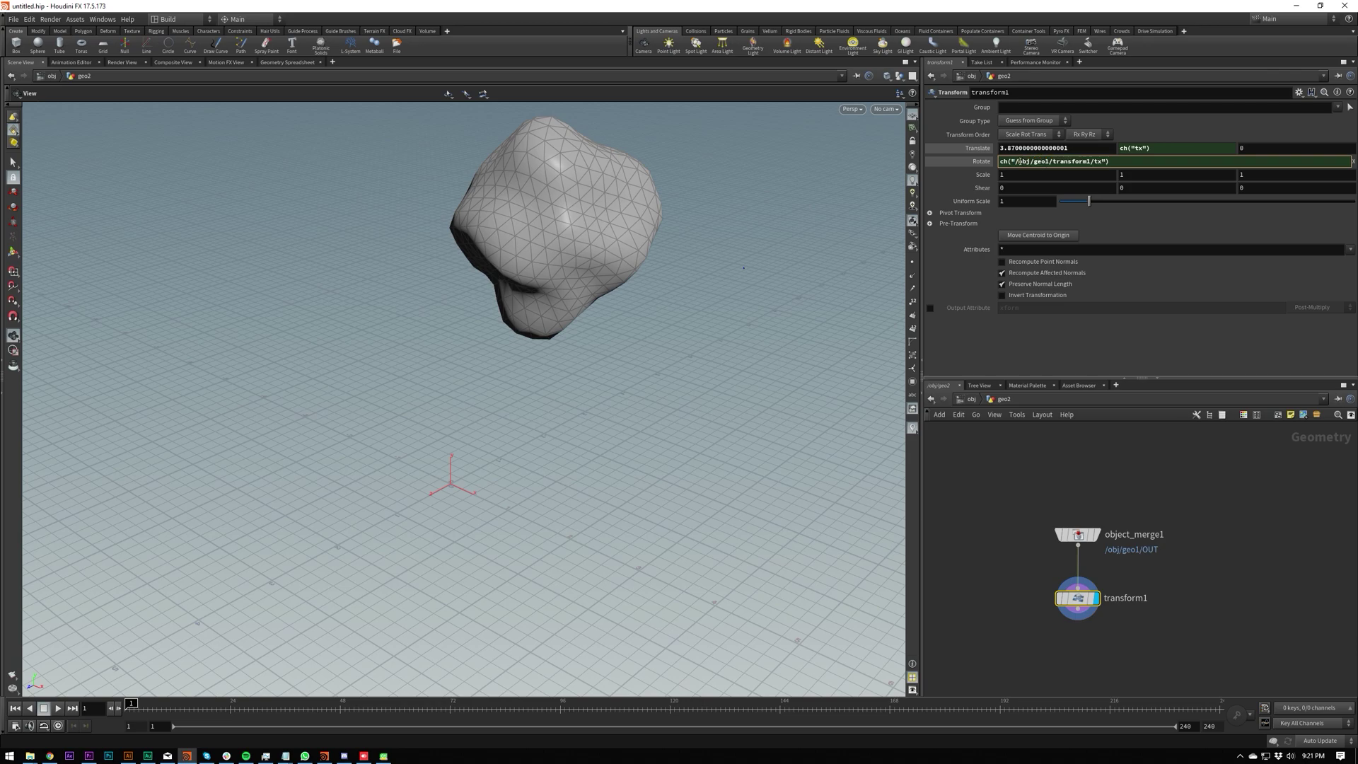
drag(1018, 162, 1058, 162)
click(1057, 162)
Return to the object level and delete both geo2 and geo1
key(u)
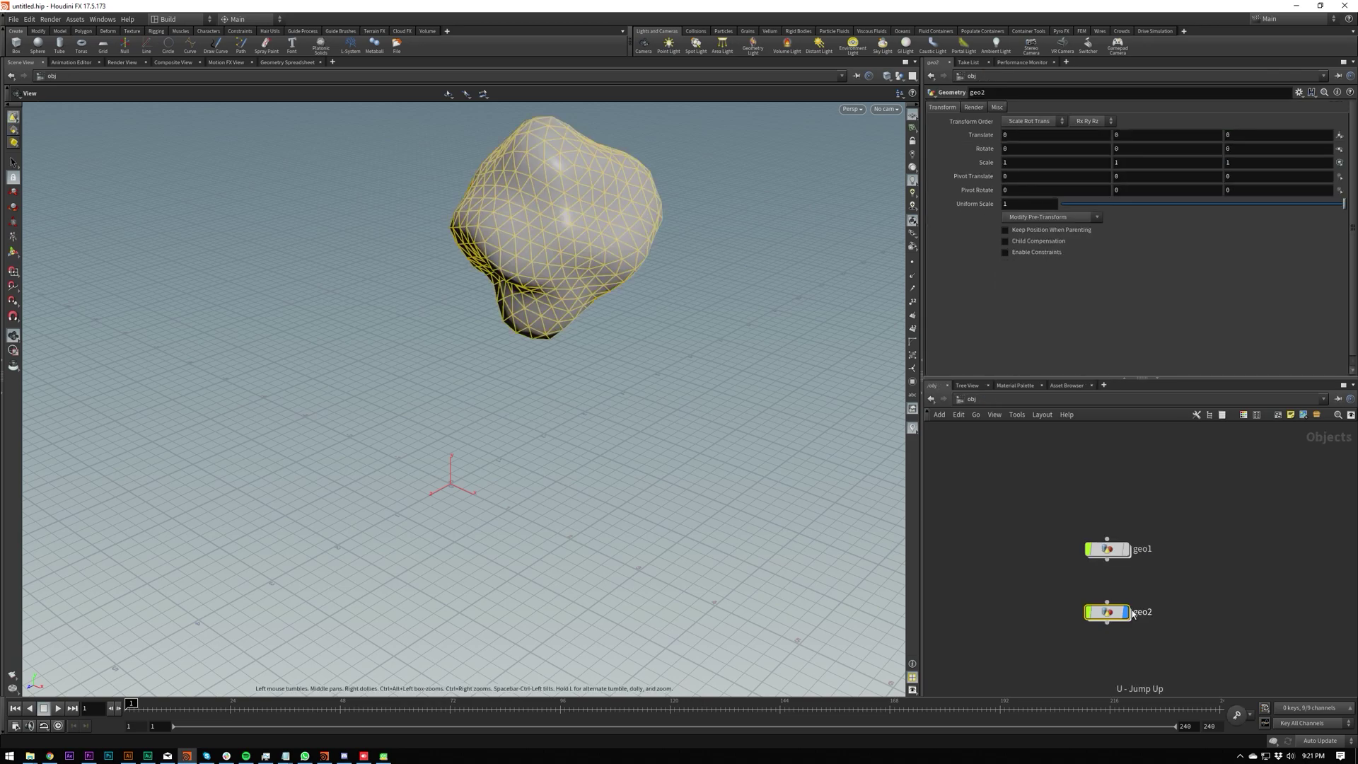
double_click(1096, 615)
click(990, 573)
key(u)
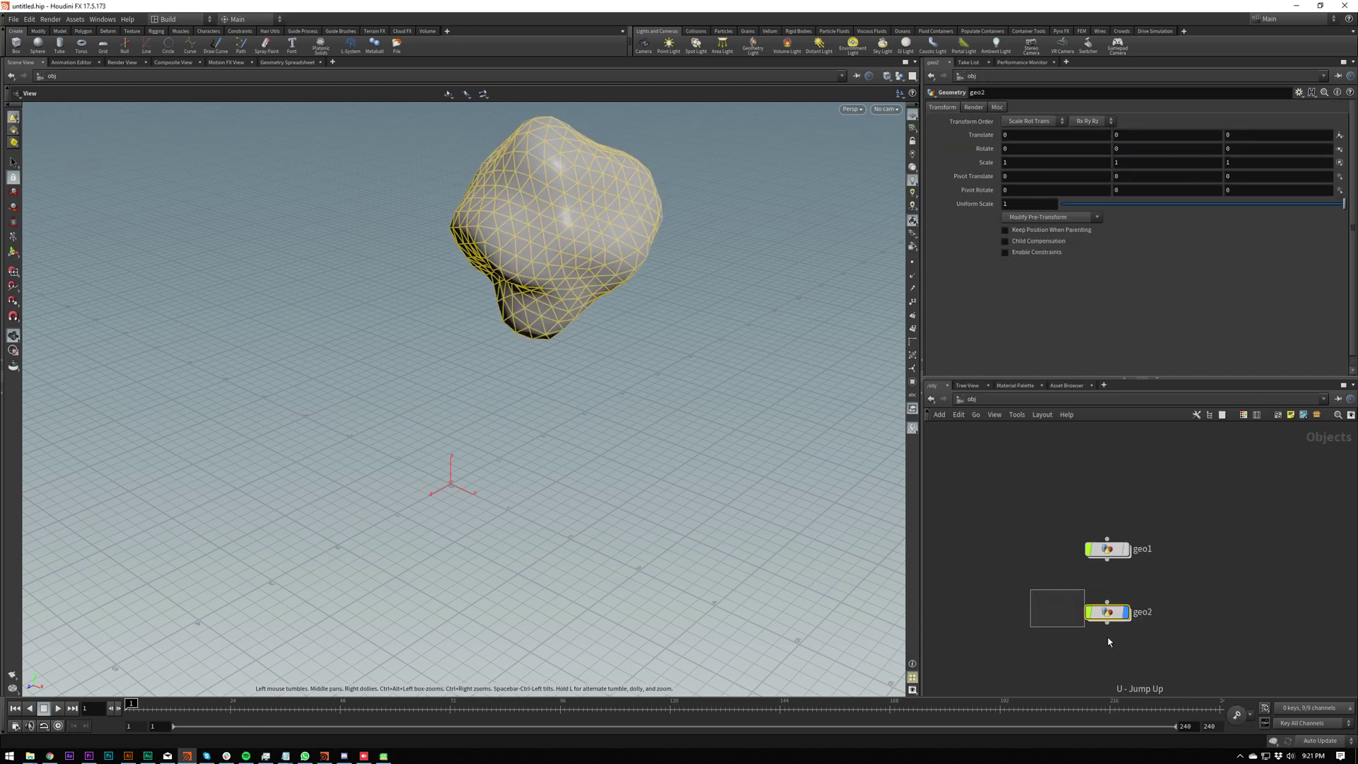
key(Delete)
click(1107, 548)
key(Delete)
Create a new Geometry object and go inside it
key(Tab)
text(geo)
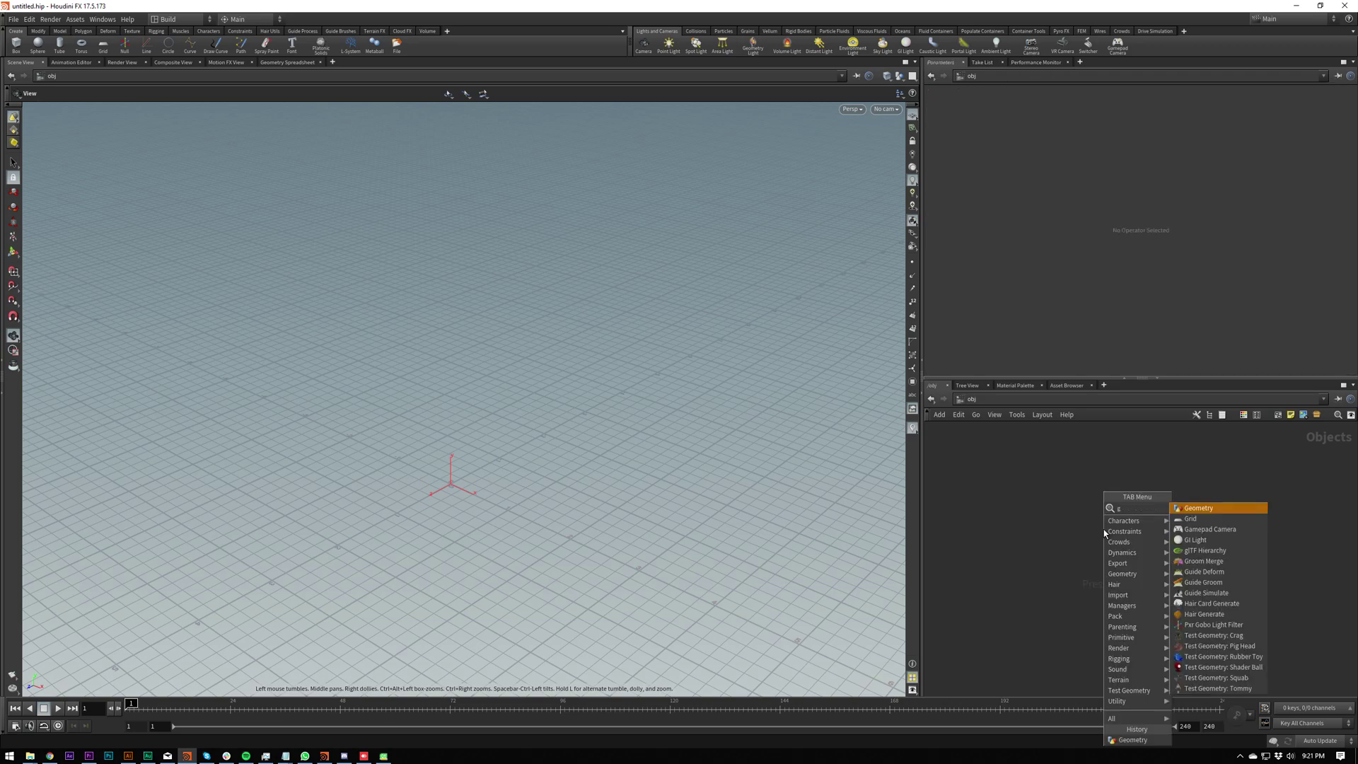
key(Return)
click(1103, 529)
double_click(1103, 529)
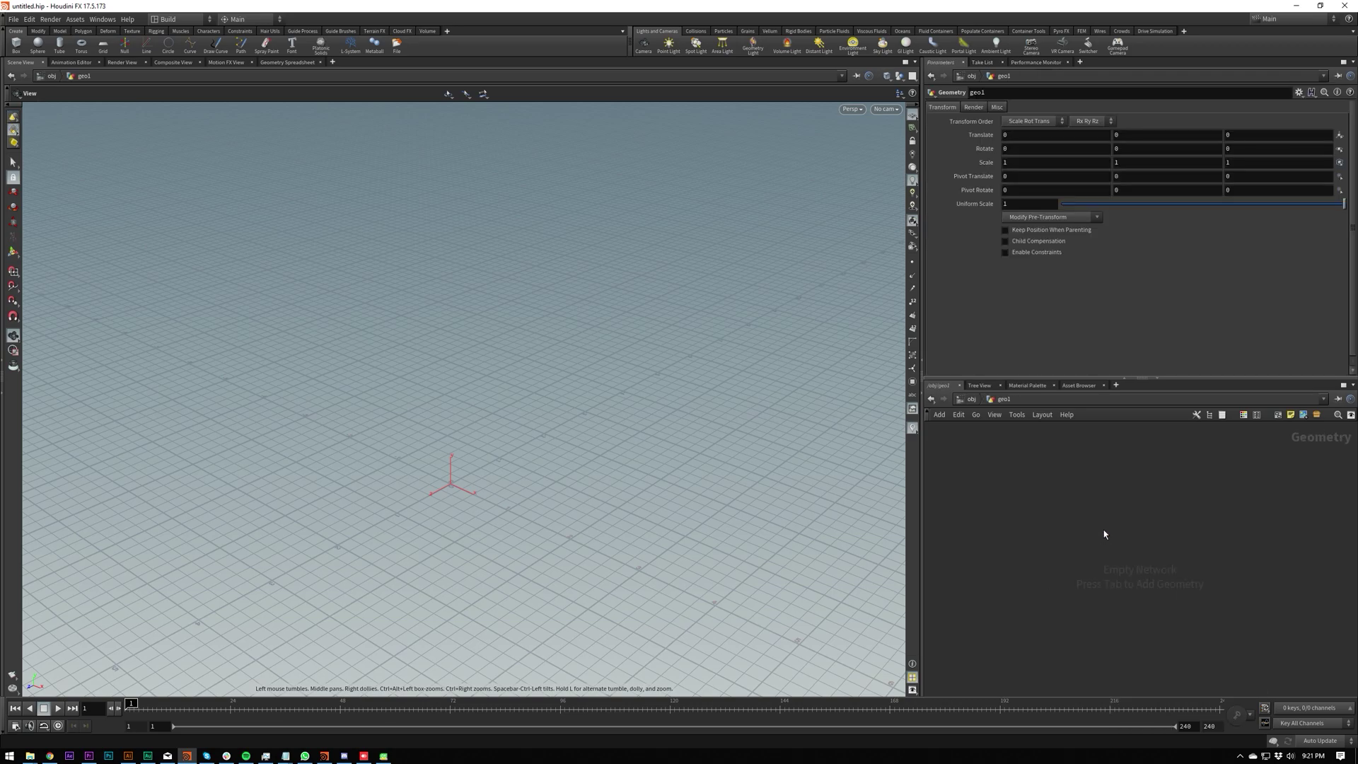
Add a Grid node and frame the whole grid in the viewport
key(Tab)
text(grid)
key(Return)
click(1111, 508)
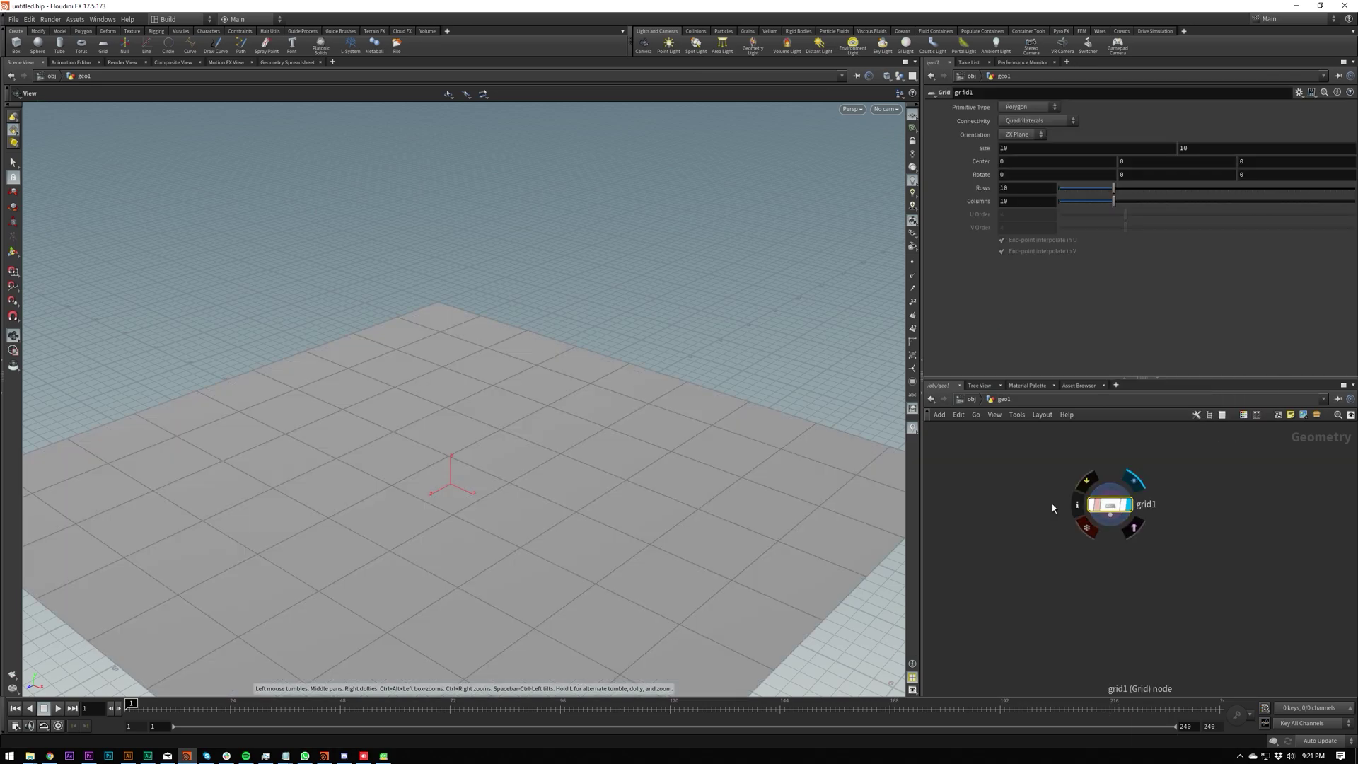
right_drag(659, 325, 545, 443)
drag(545, 442, 552, 431)
right_drag(552, 430, 616, 405)
drag(616, 405, 664, 431)
Search the operators for "copy" and compare Copy and Transform, Copy Stamp and Copy to Points
key(Tab)
text(copy)
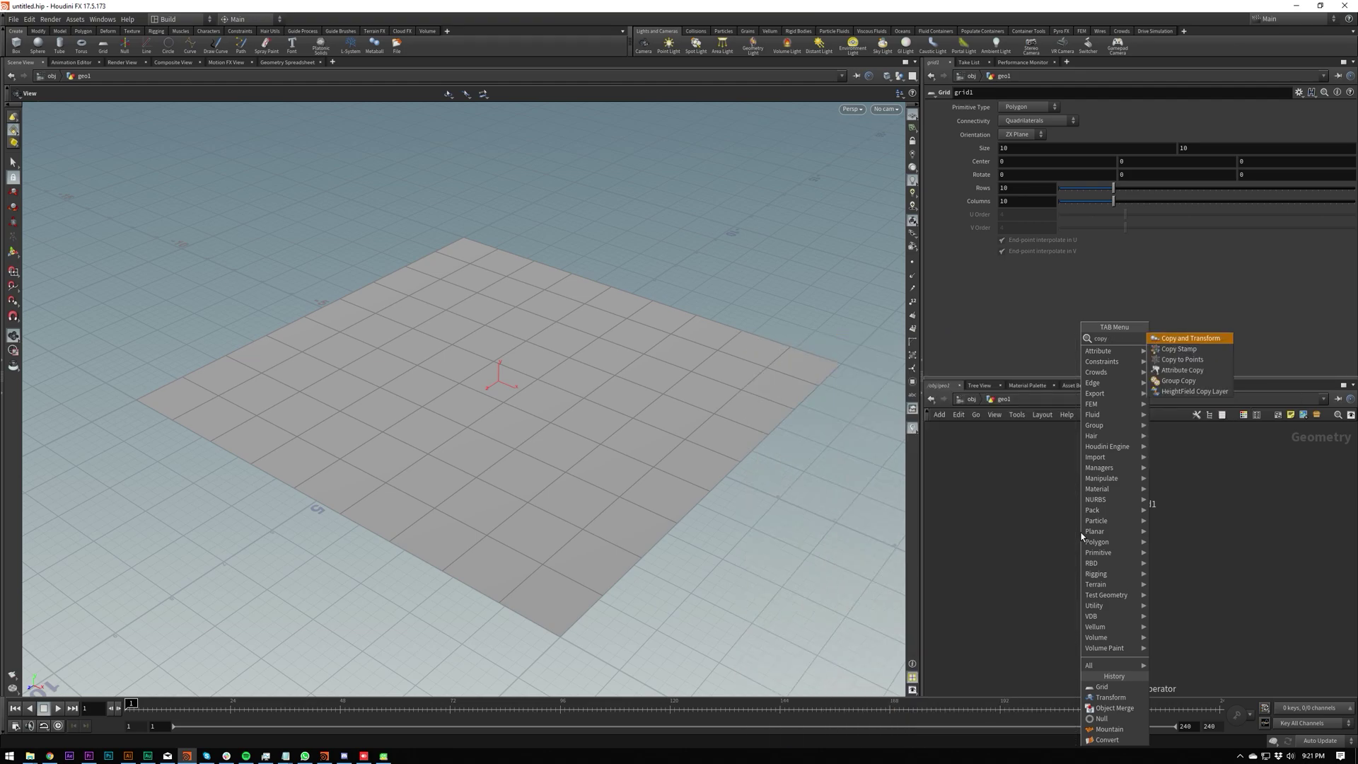
key(Down)
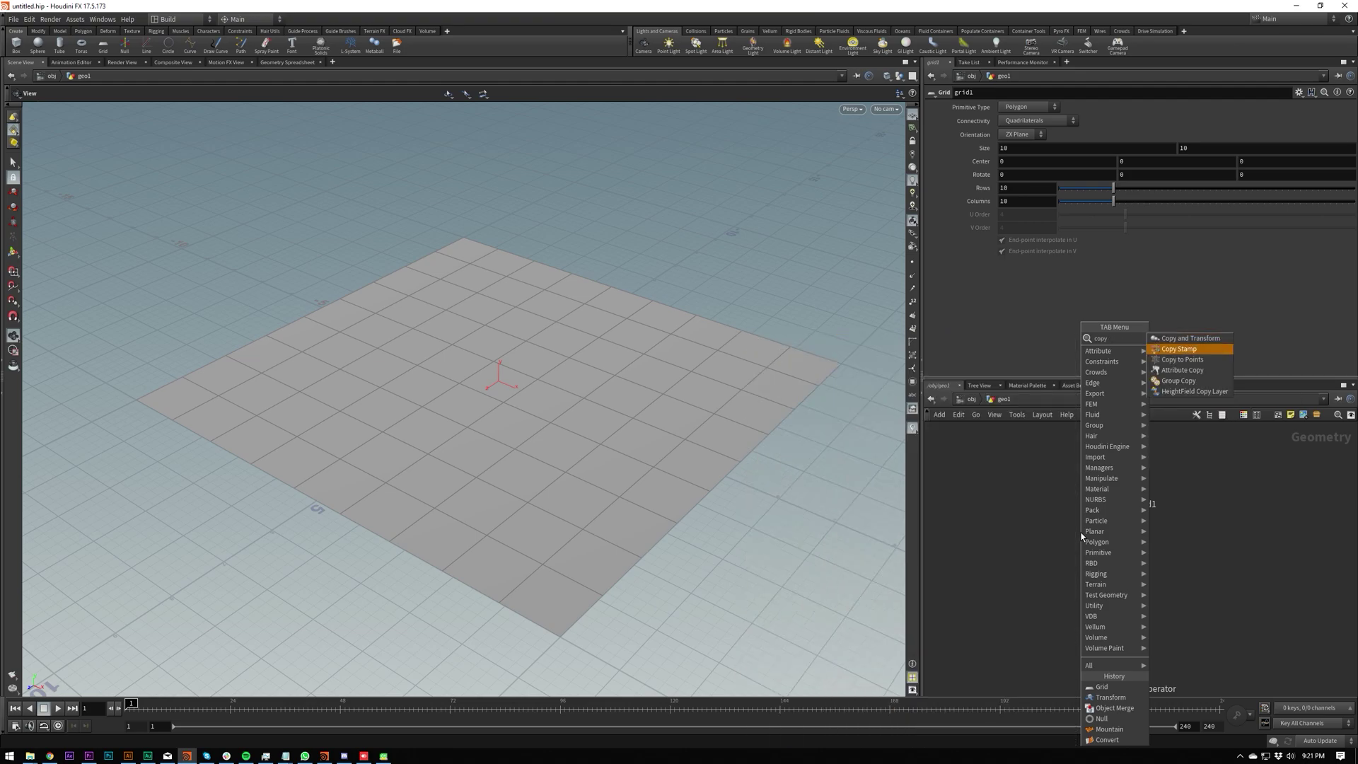
key(Down)
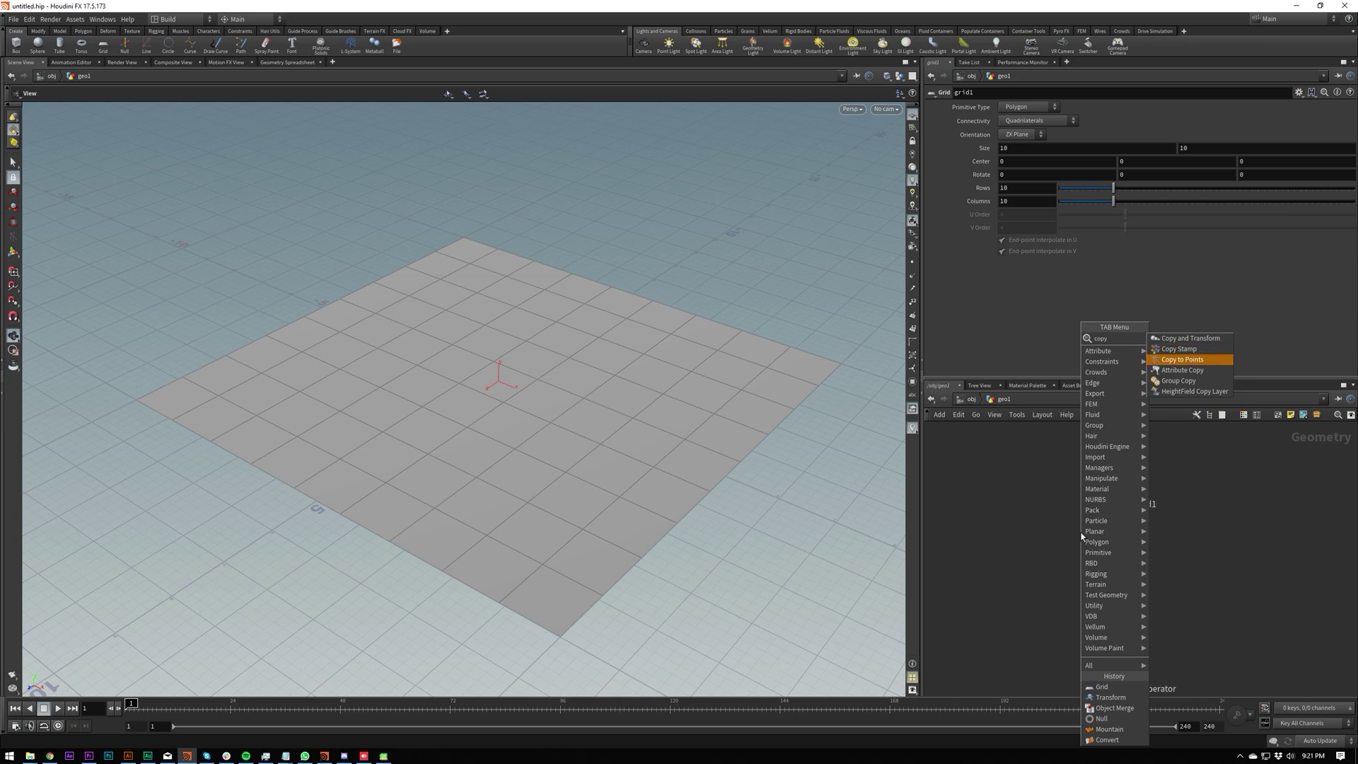
key(Up)
key(Down)
key(Down)
key(Down)
key(Up)
key(Up)
key(Up)
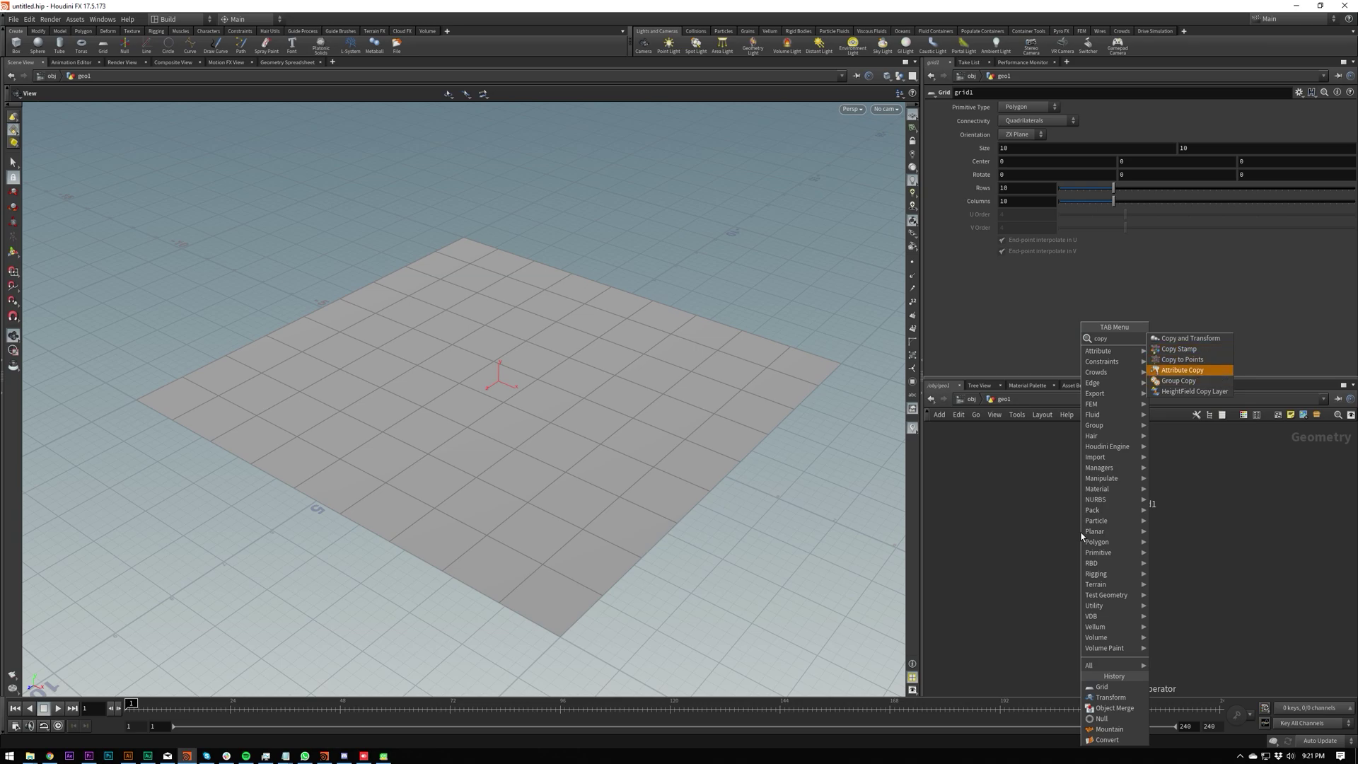
key(Down)
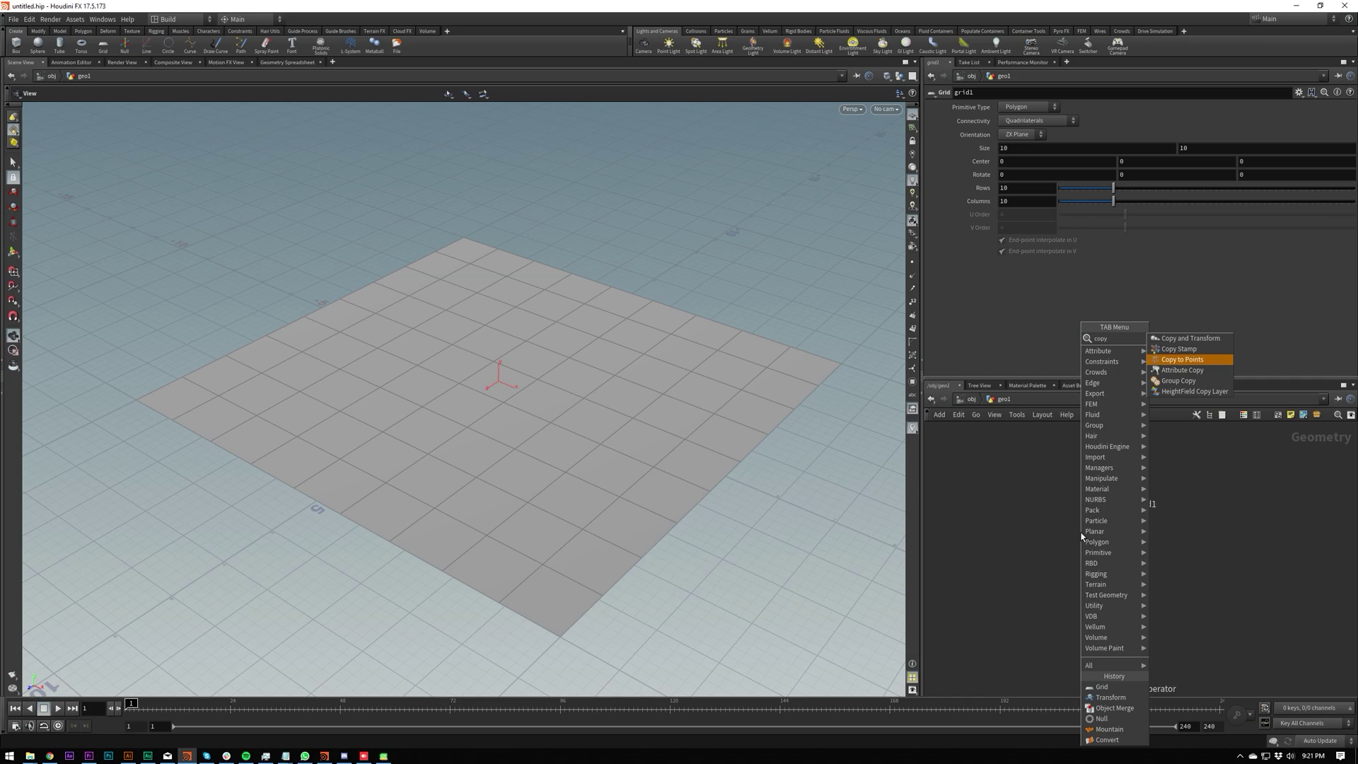
key(Up)
key(Down)
key(Up)
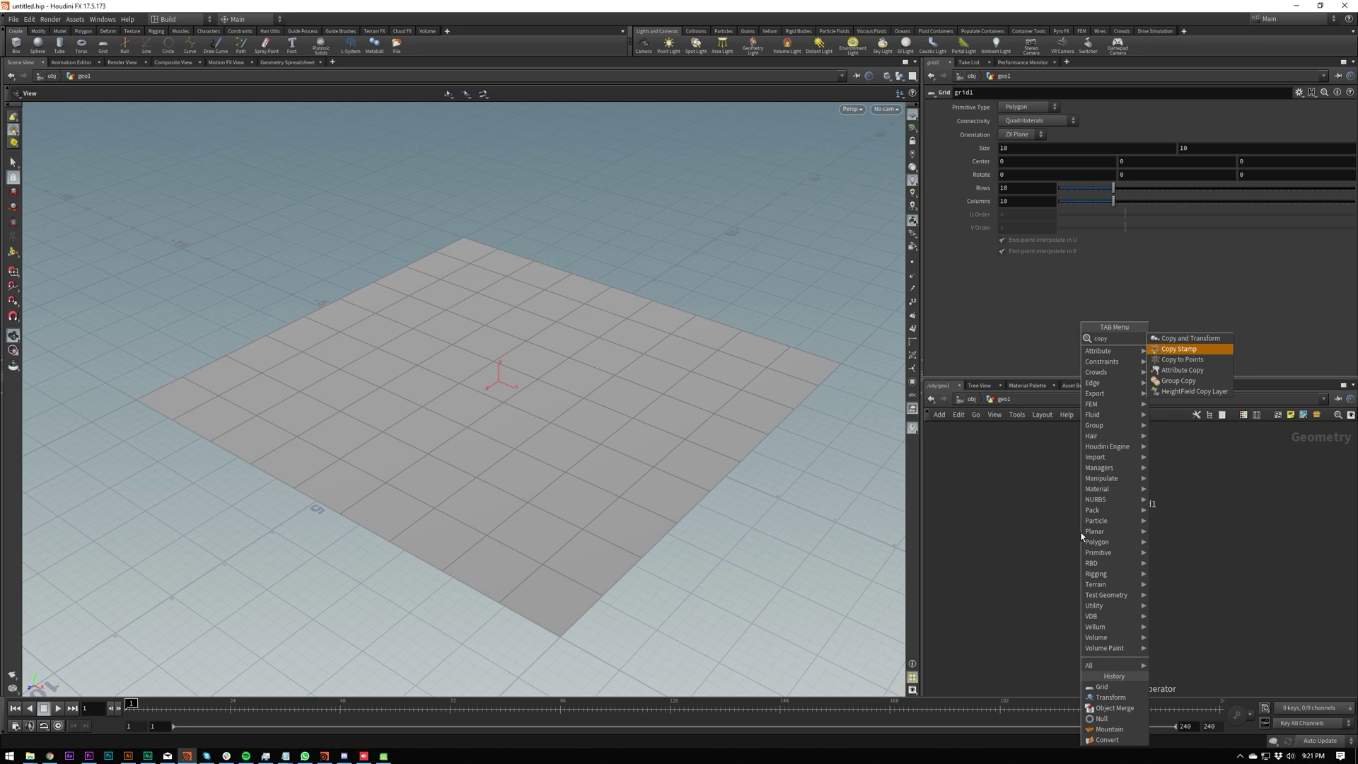
key(Up)
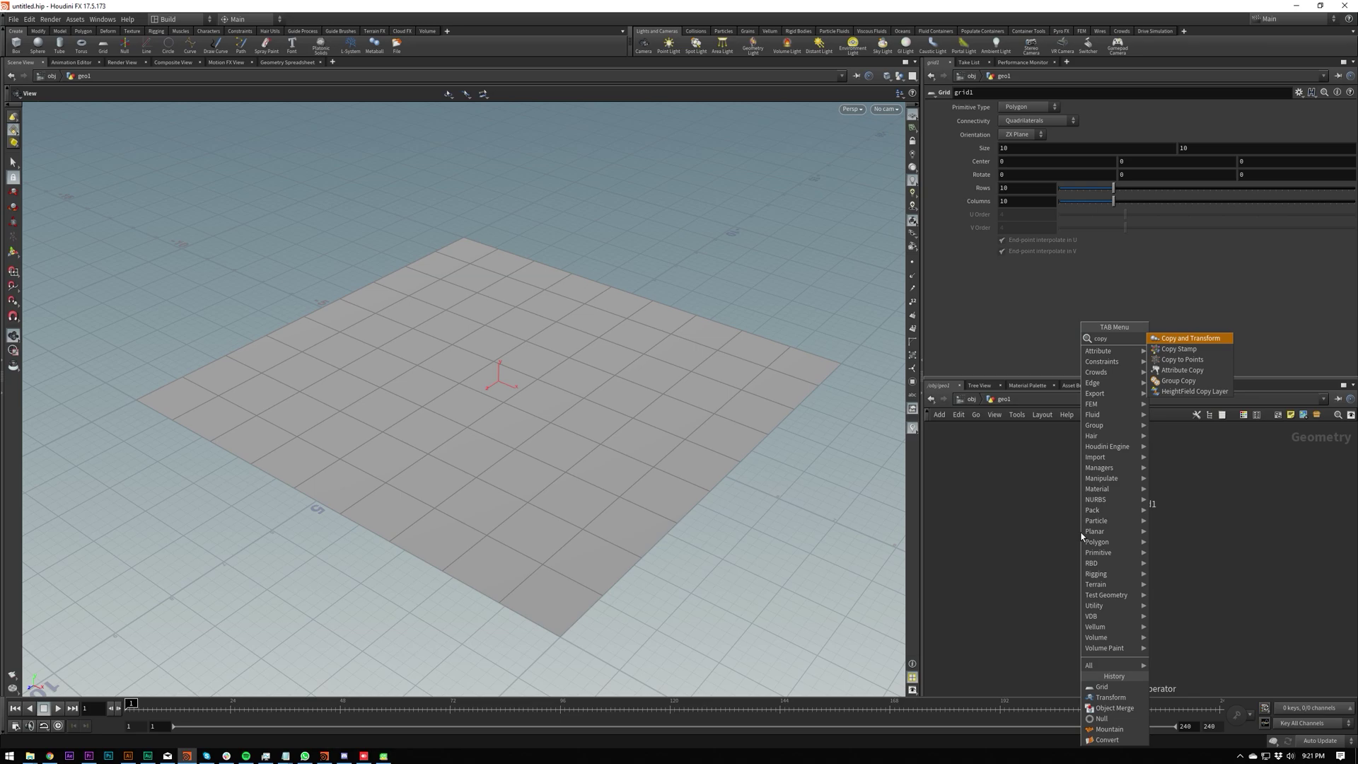
Place a Copy and Transform node to view its parameters, and delete it
key(Return)
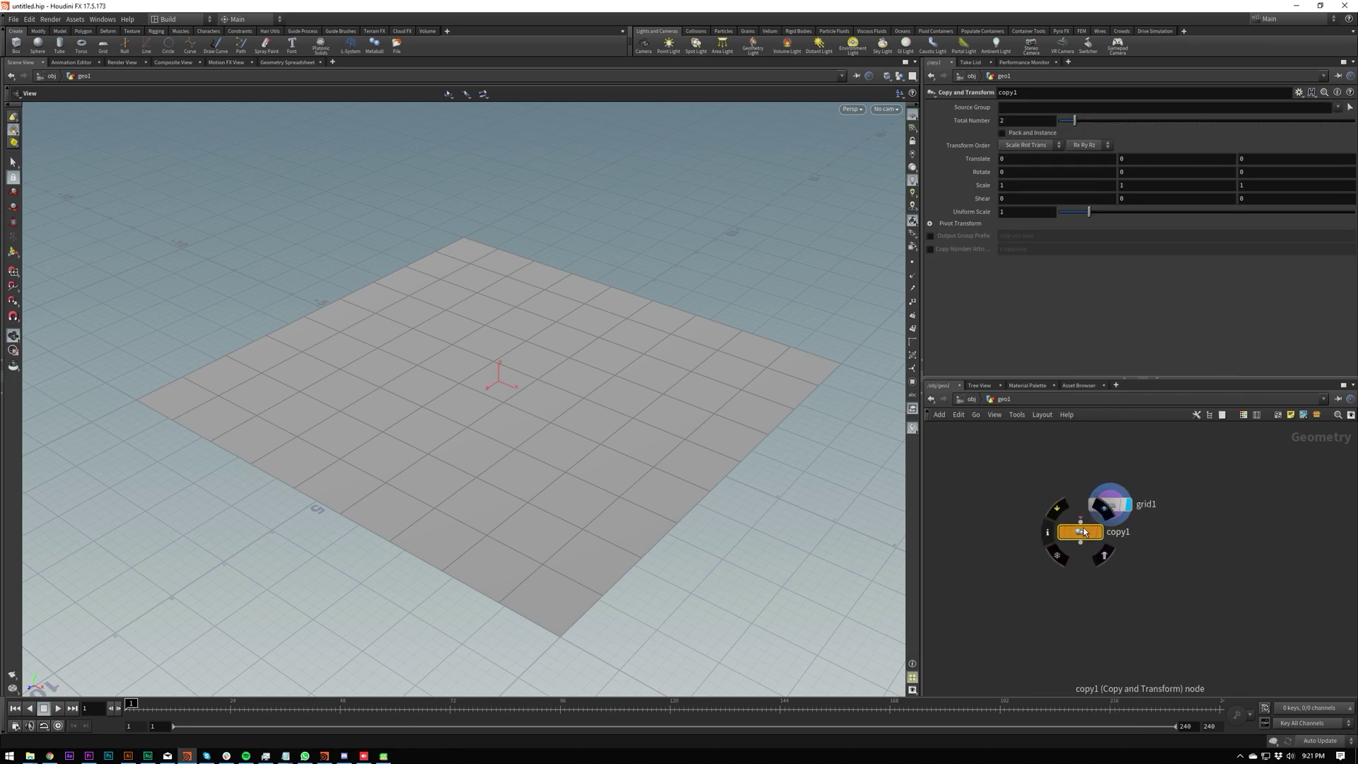
click(1074, 575)
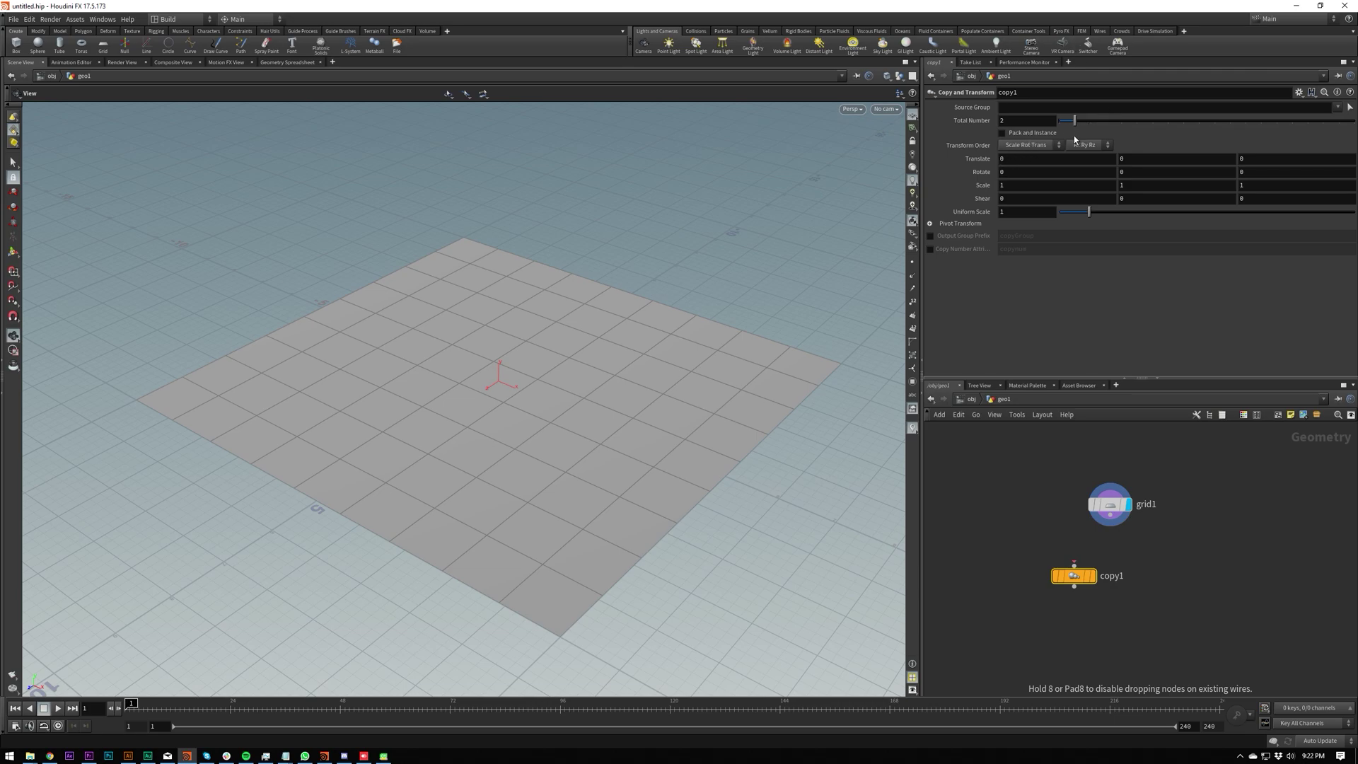
key(Delete)
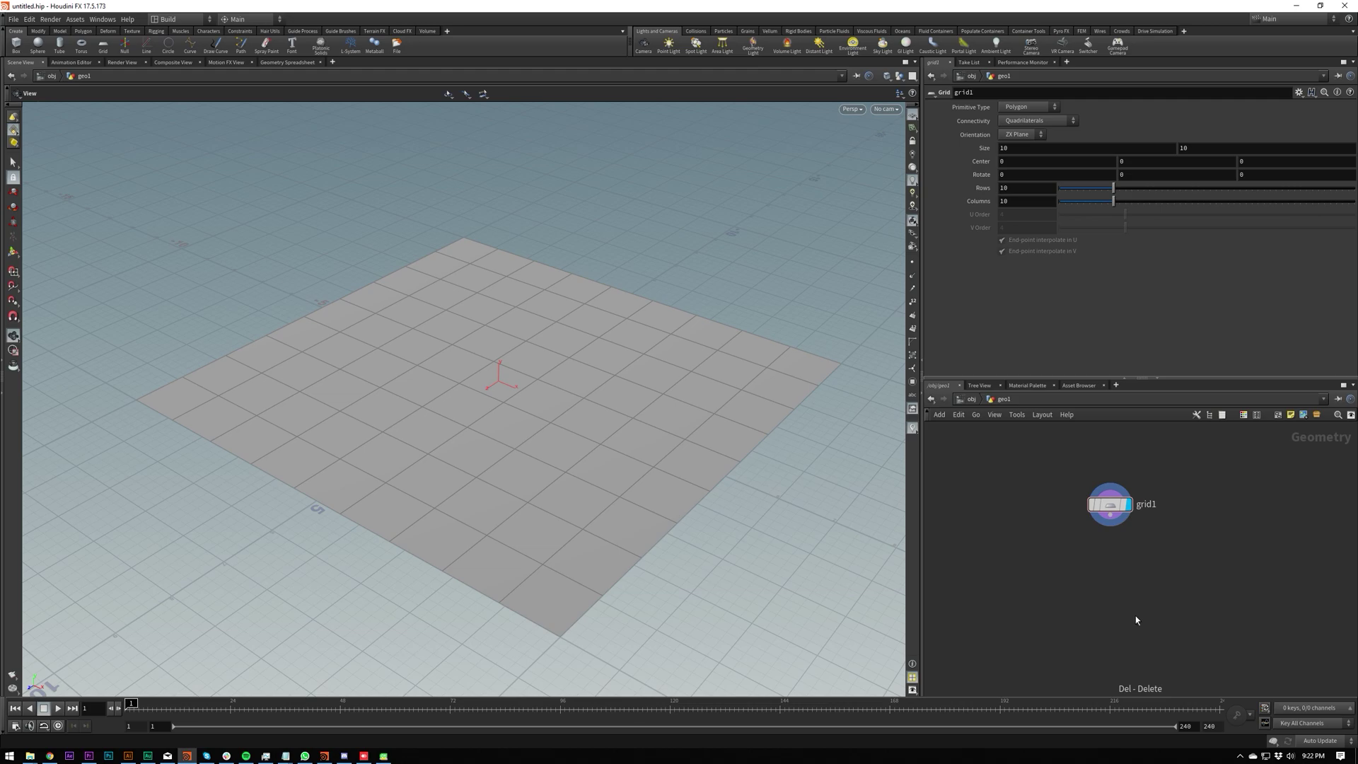
Add a Copy to Points node below grid1 and connect the grid to its target points input
key(Tab)
text(copy)
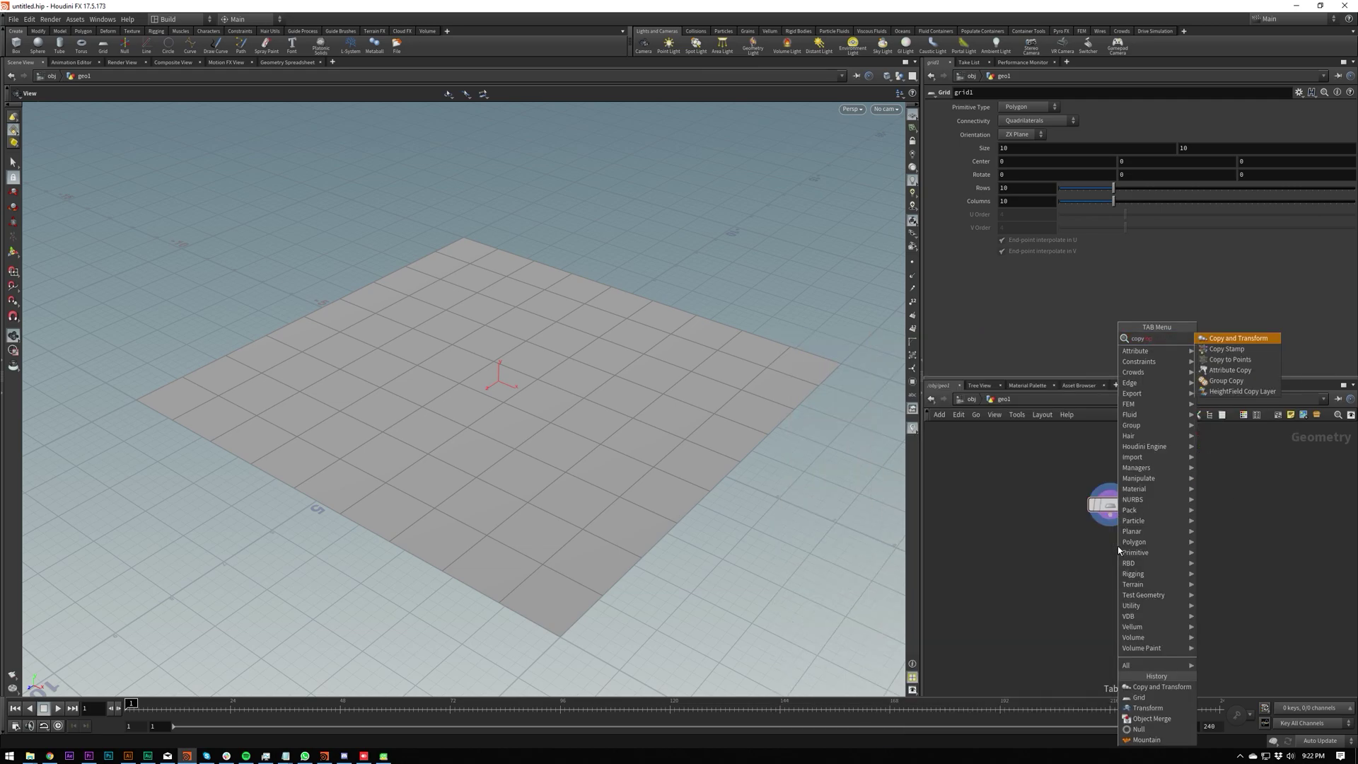
text( to)
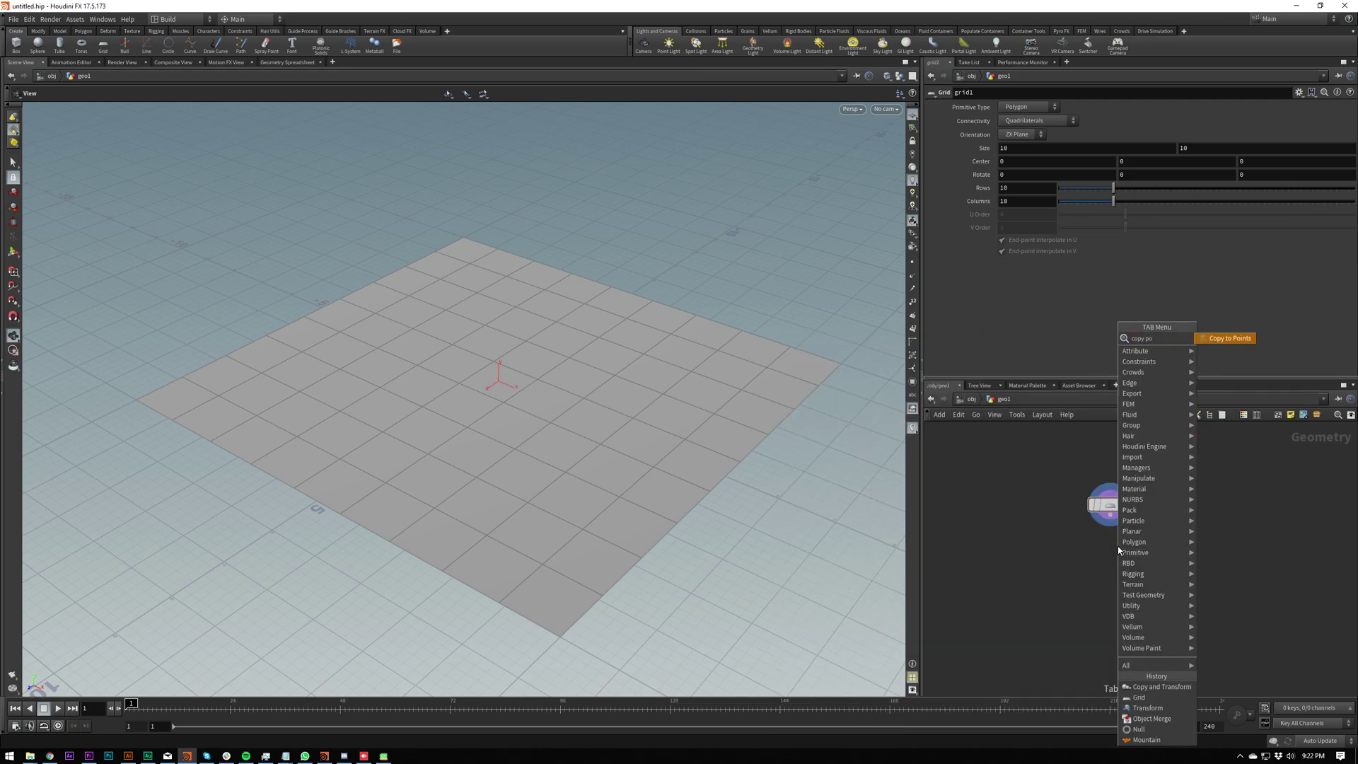
key(Return)
click(1110, 578)
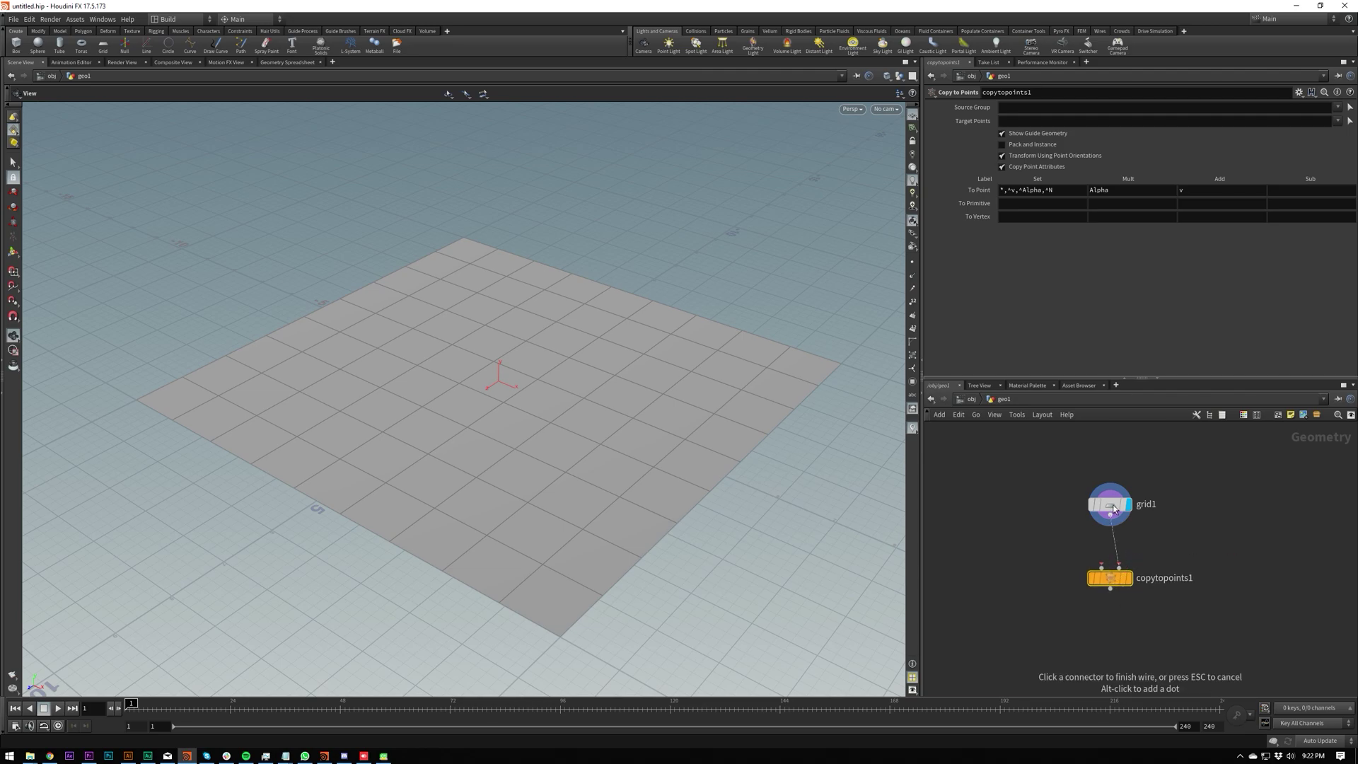
scroll(1137, 565, up, 3)
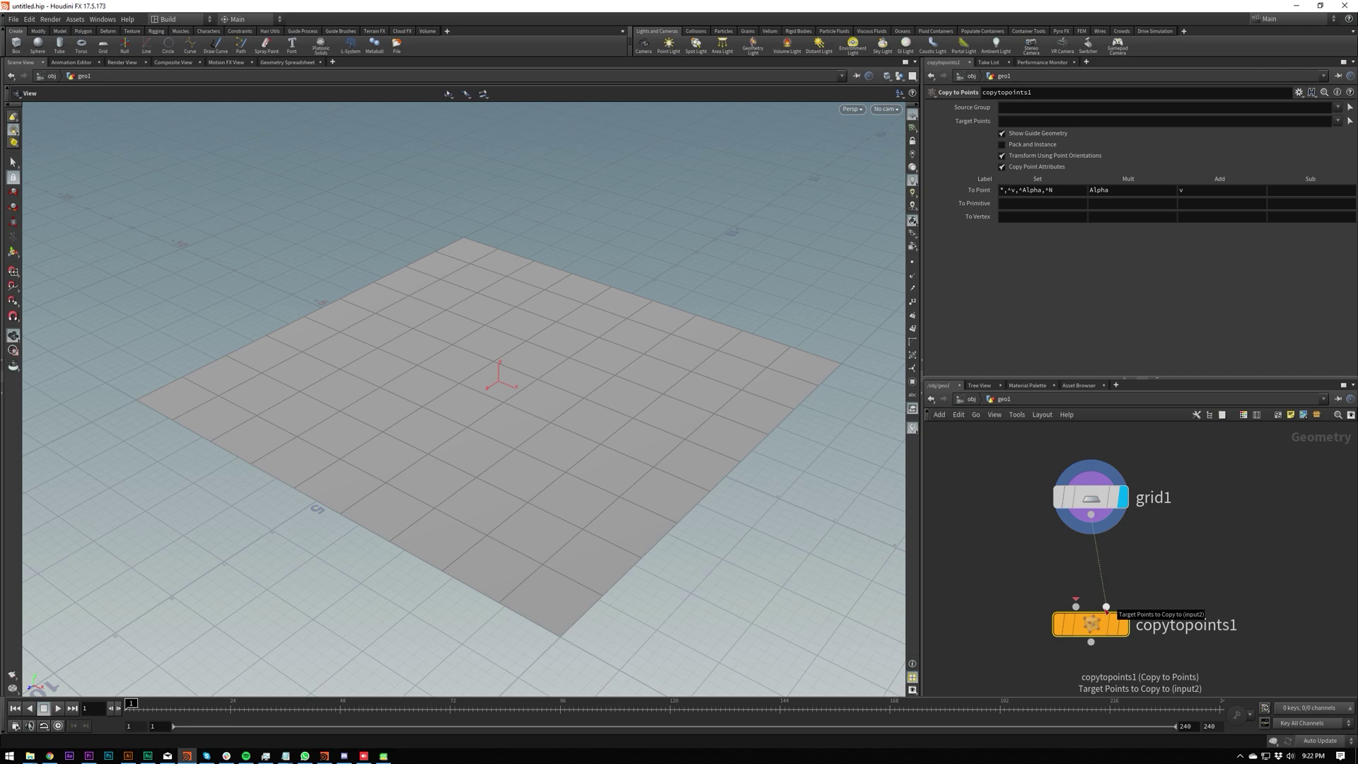
Select grid1 and briefly show its points in the viewport
click(1107, 503)
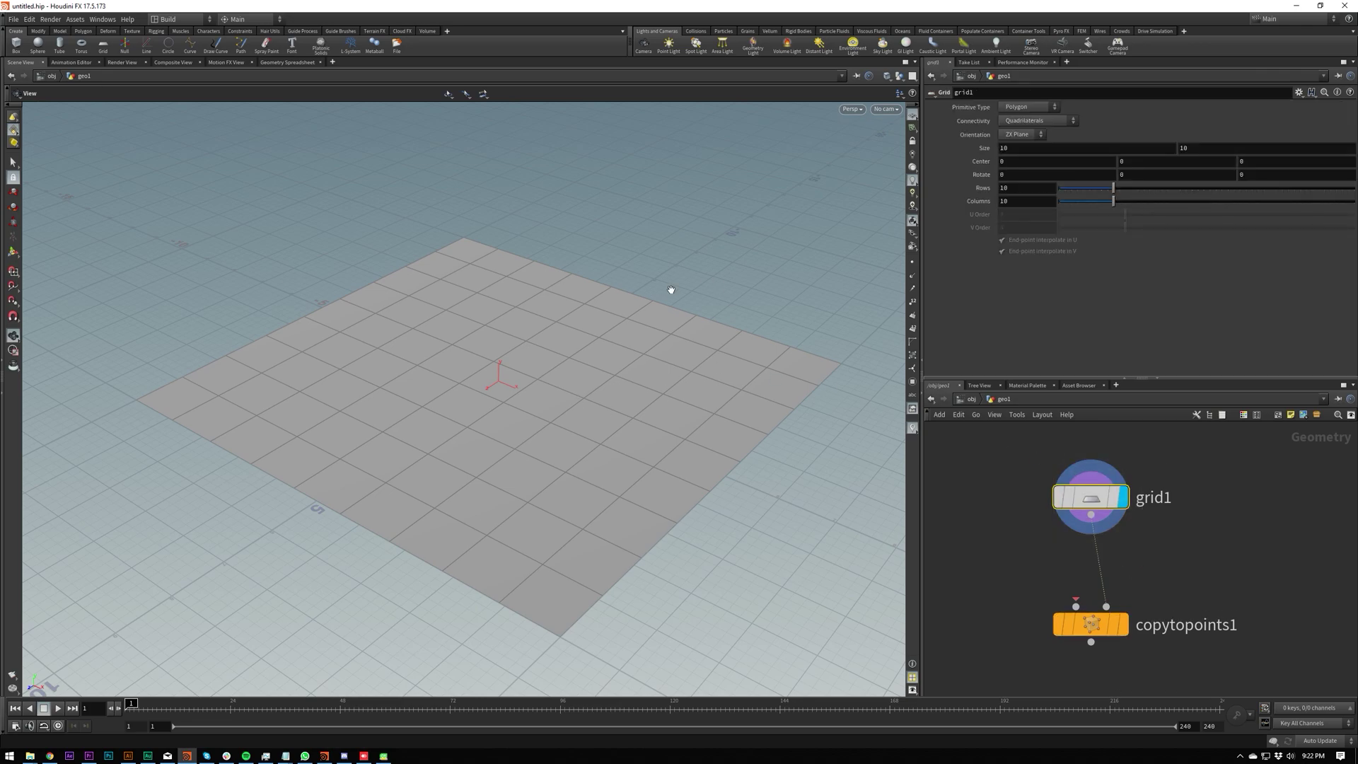
click(912, 262)
click(912, 262)
Add a Sphere node beside grid1
middle_drag(960, 515, 1050, 536)
click(1049, 537)
scroll(1025, 512, down, 2)
key(Tab)
text(sph)
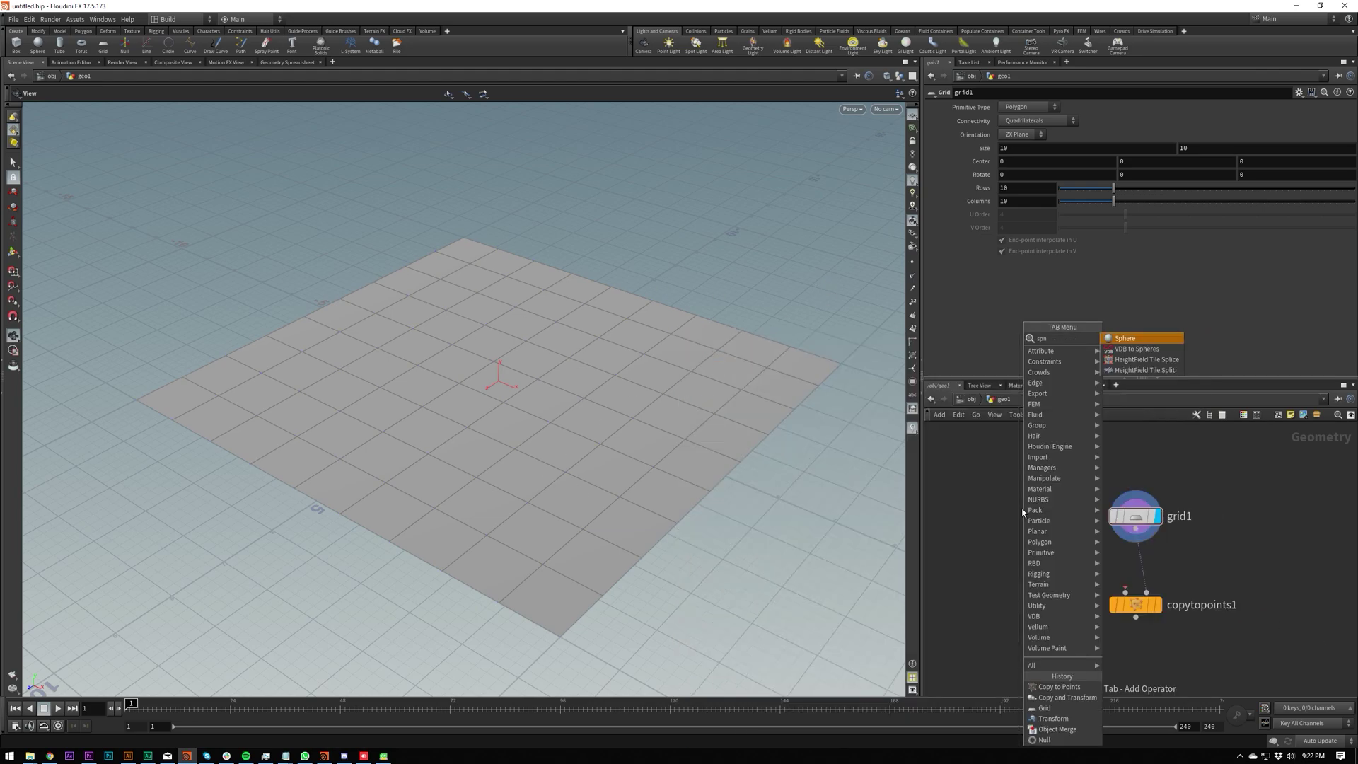
key(Return)
click(1022, 513)
Connect sphere1 to the first input of copytopoints1 and display the copied result
click(1011, 528)
click(1117, 588)
drag(1044, 588, 1213, 630)
key(r)
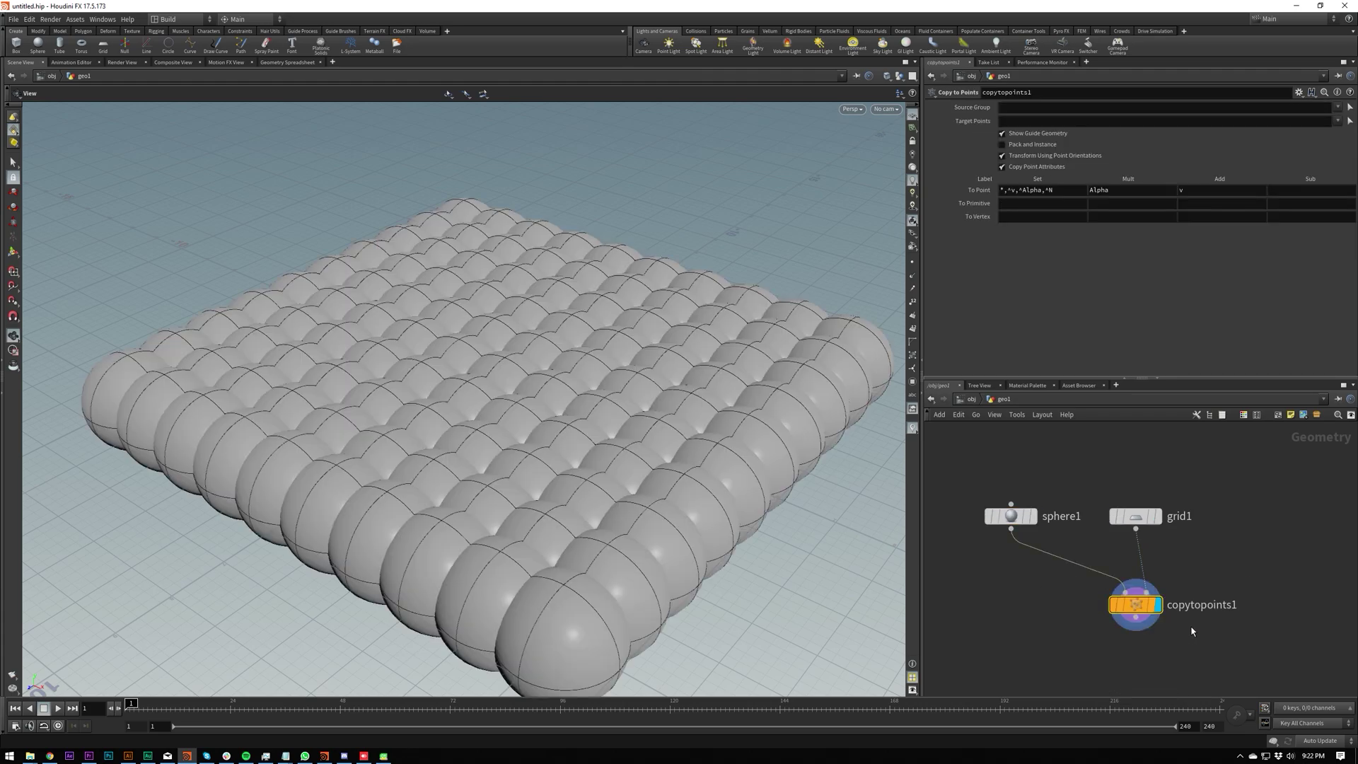
Set sphere1's Uniform Scale to about 0.45
click(1011, 516)
drag(1086, 174, 1068, 173)
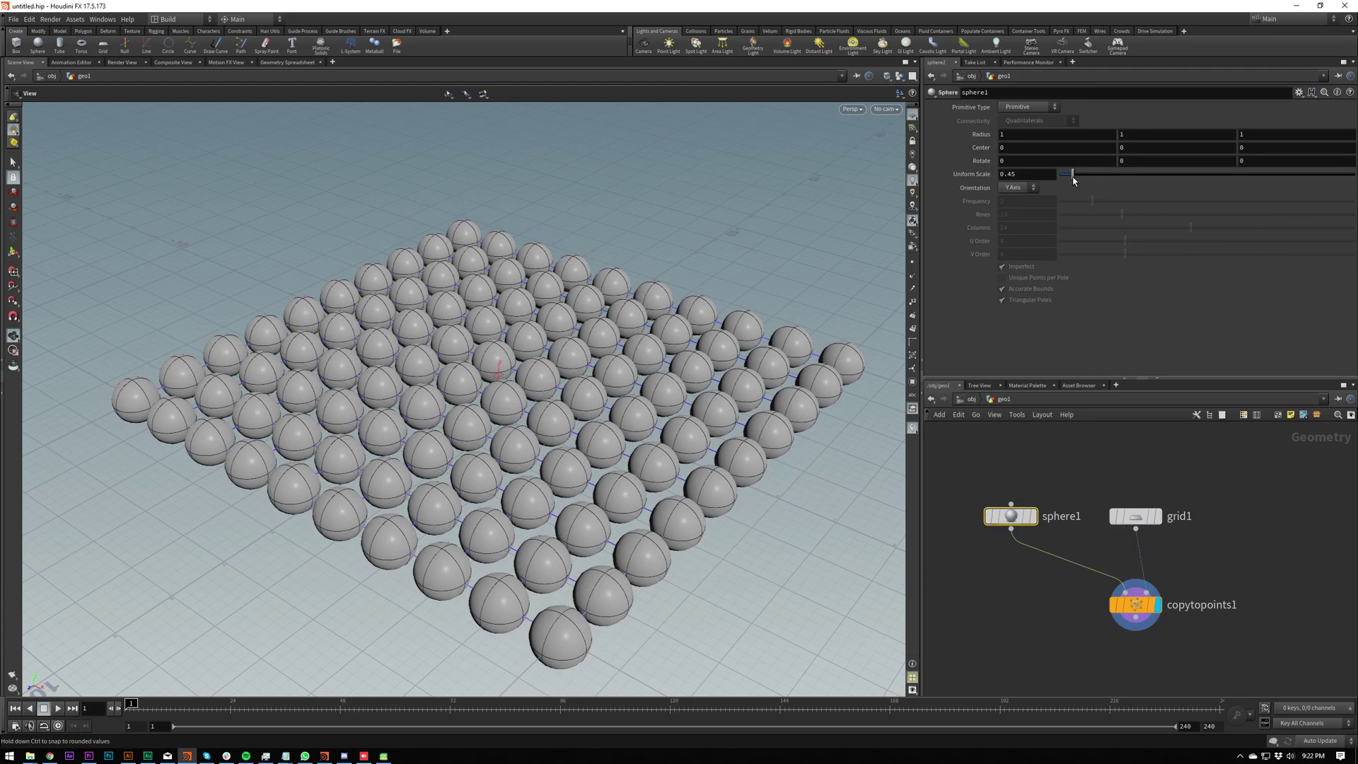
Turn on Pack and Instance for copytopoints1 and display the packed copies as Hidden
click(1135, 605)
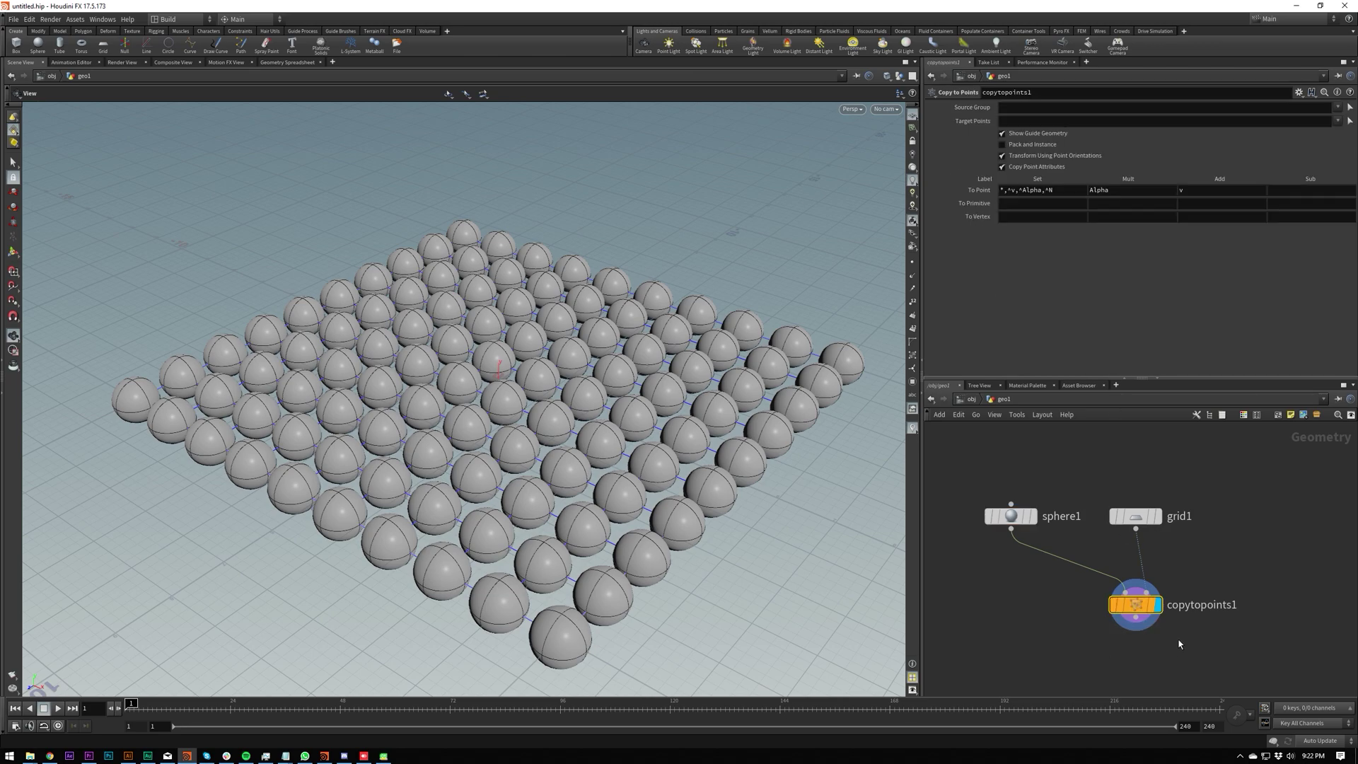
click(1033, 145)
click(1024, 159)
click(1017, 178)
click(1026, 170)
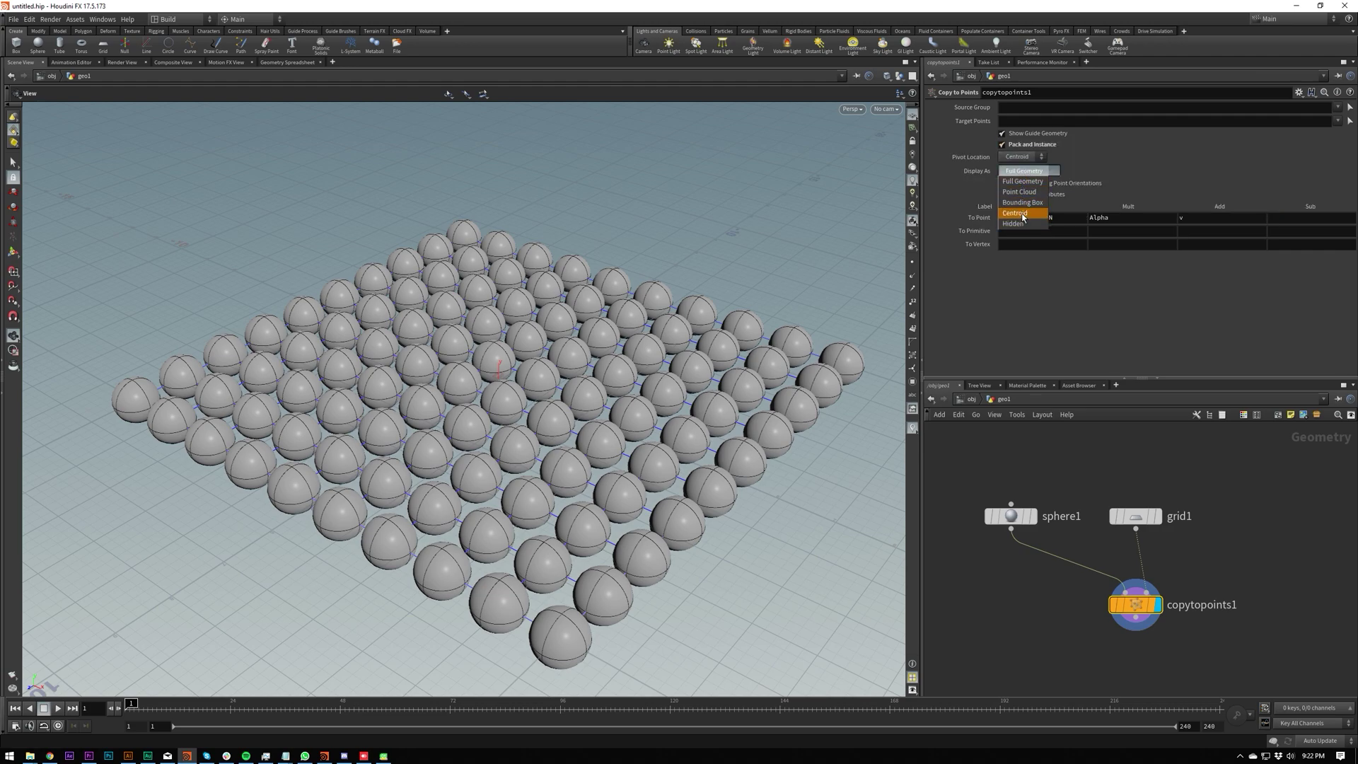
click(1044, 328)
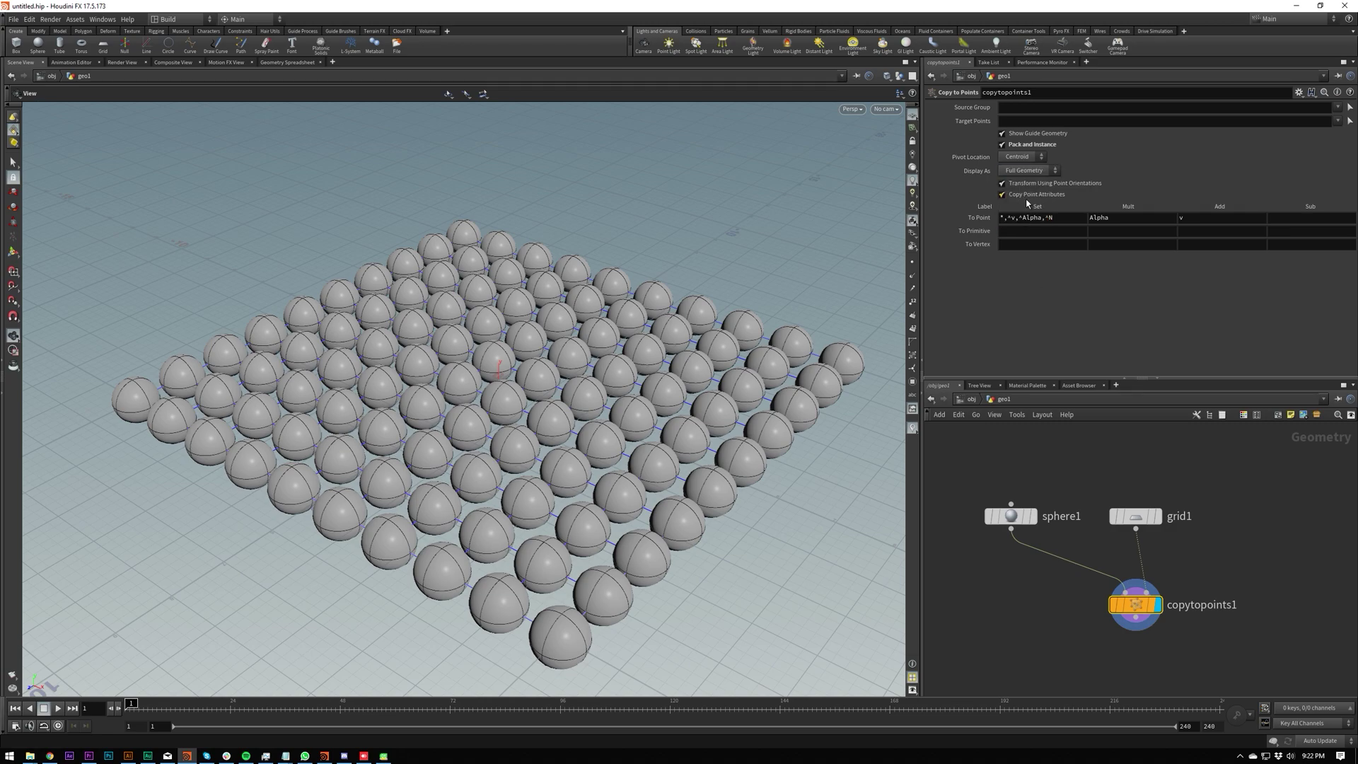
click(1027, 171)
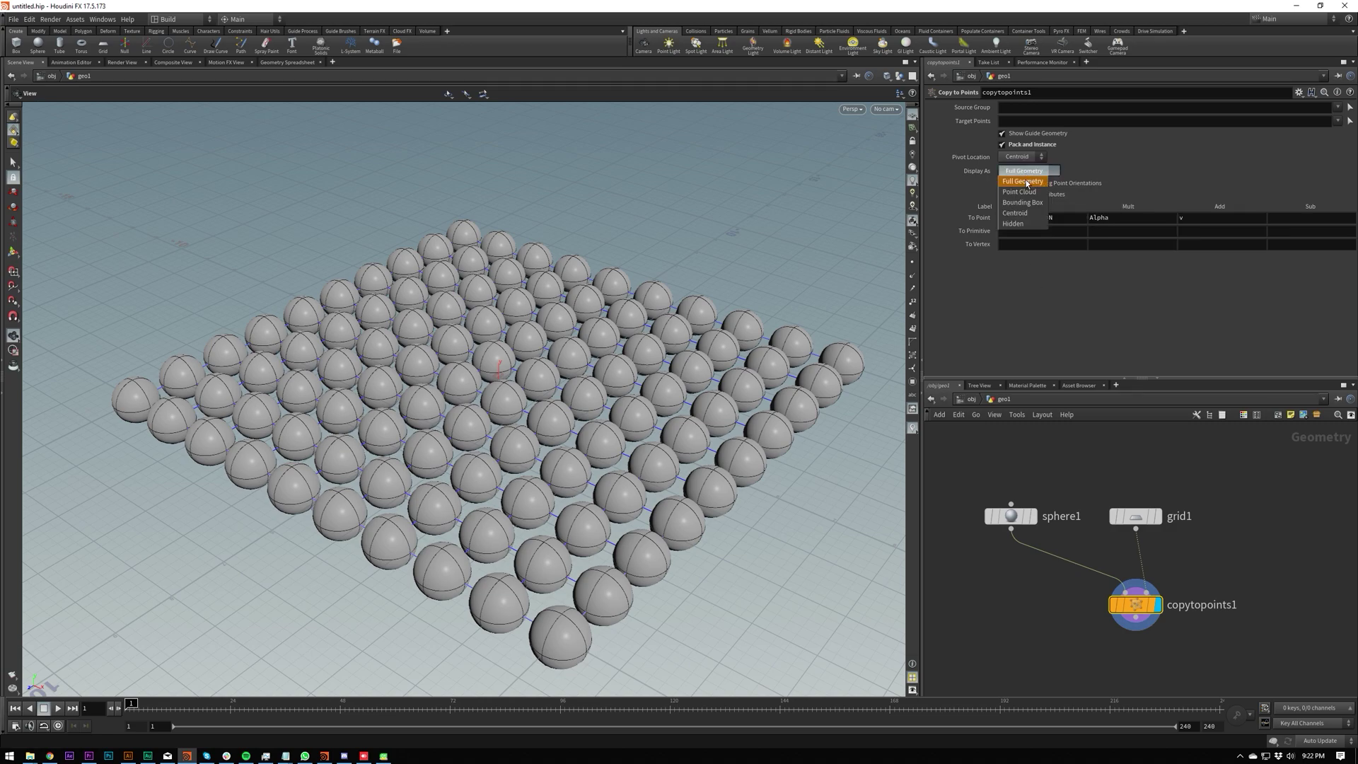
click(1030, 223)
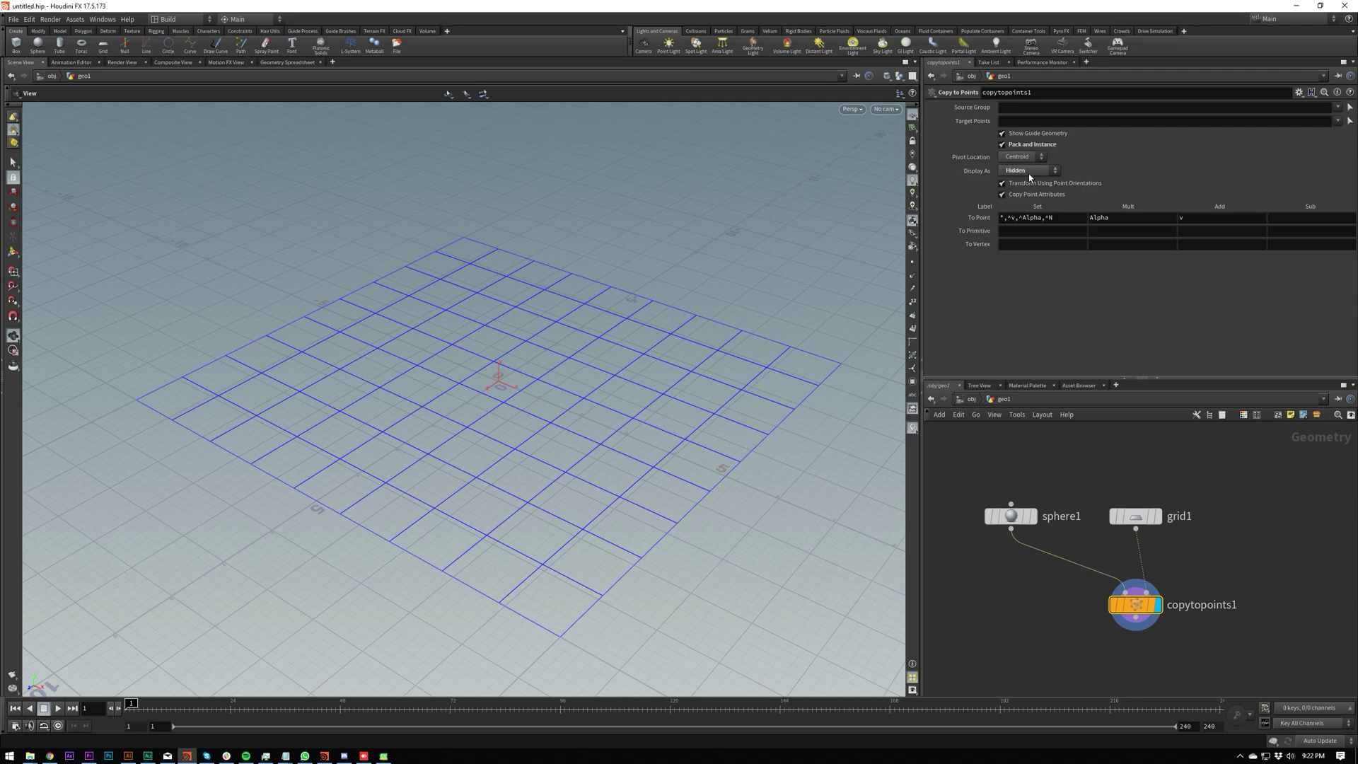
Return copytopoints1's display to Full Geometry and turn off Pack and Instance
click(1026, 174)
click(1024, 181)
click(1029, 145)
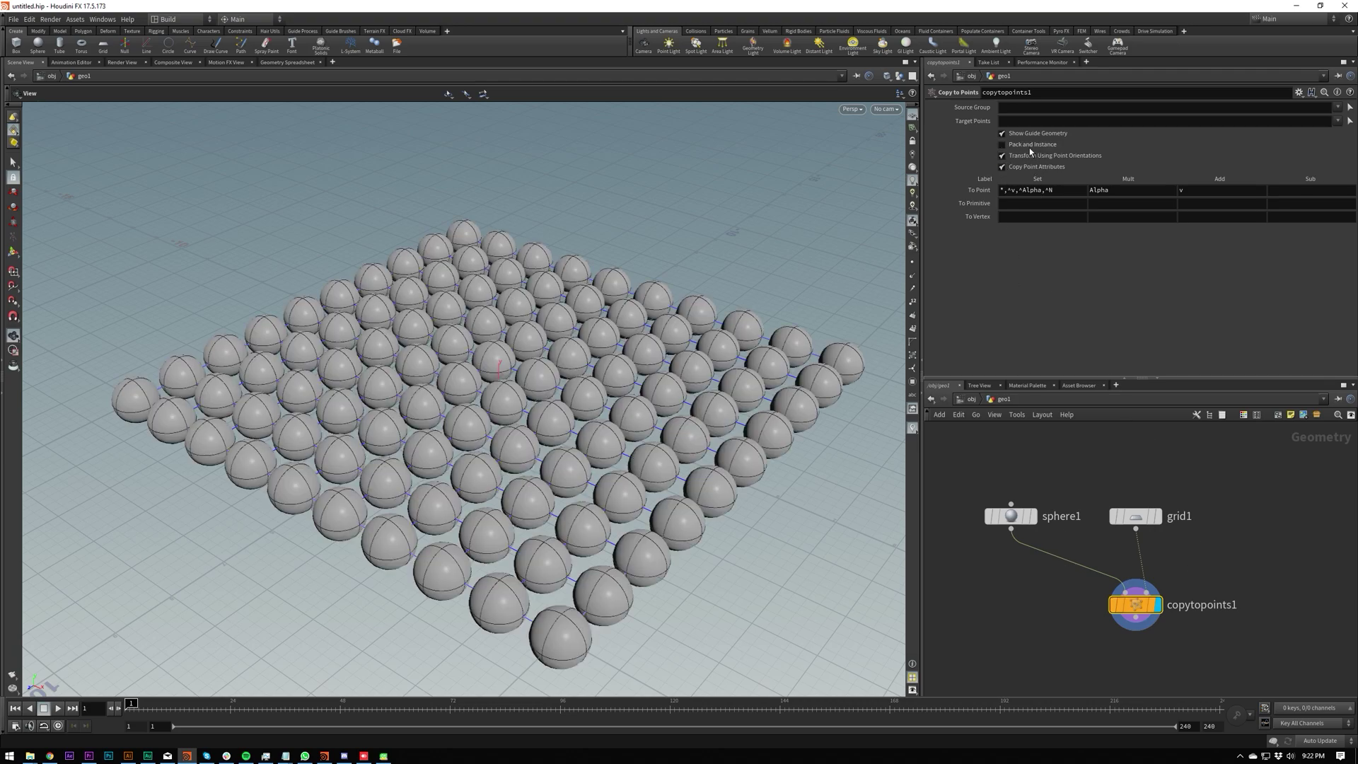
Move copytopoints1 up close beneath grid1 and lay out all nodes in the network automatically
middle_drag(1053, 610, 1070, 594)
drag(1150, 589, 1151, 551)
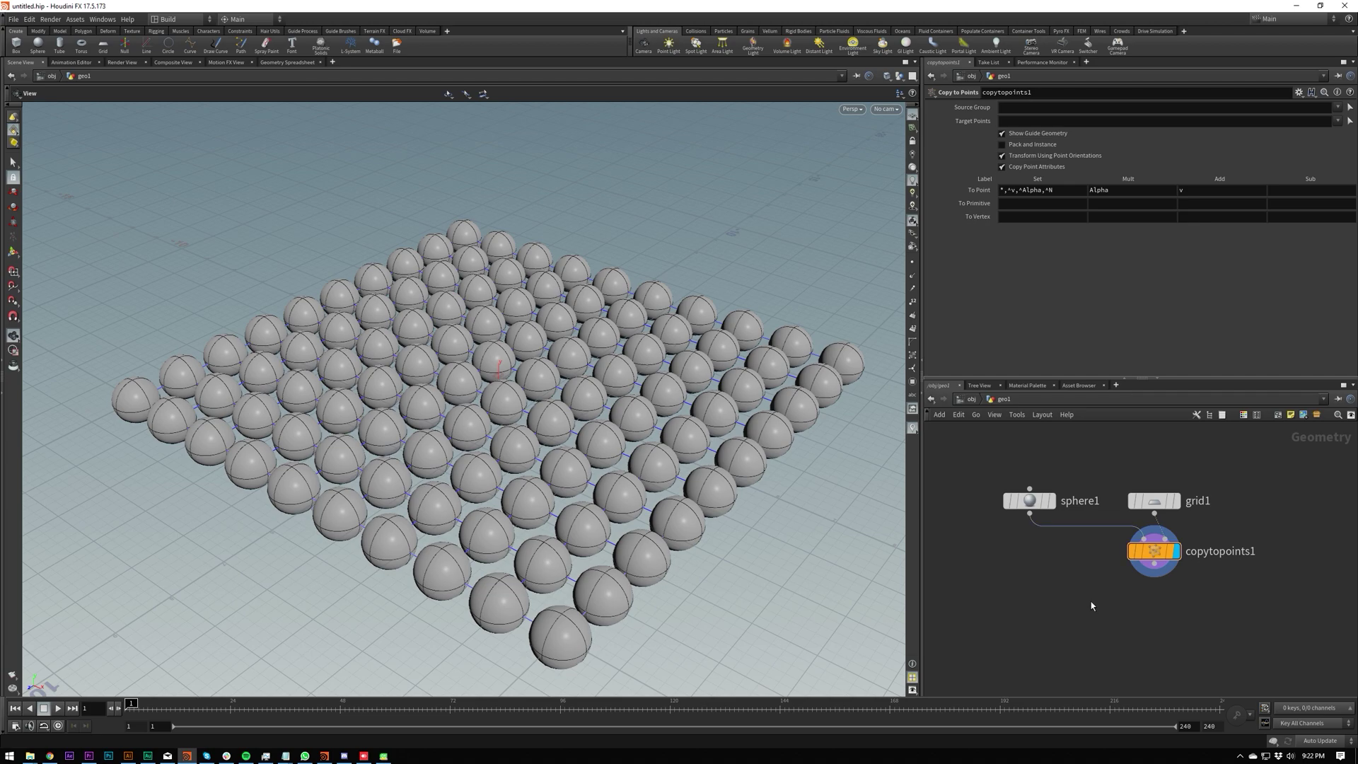
key(l)
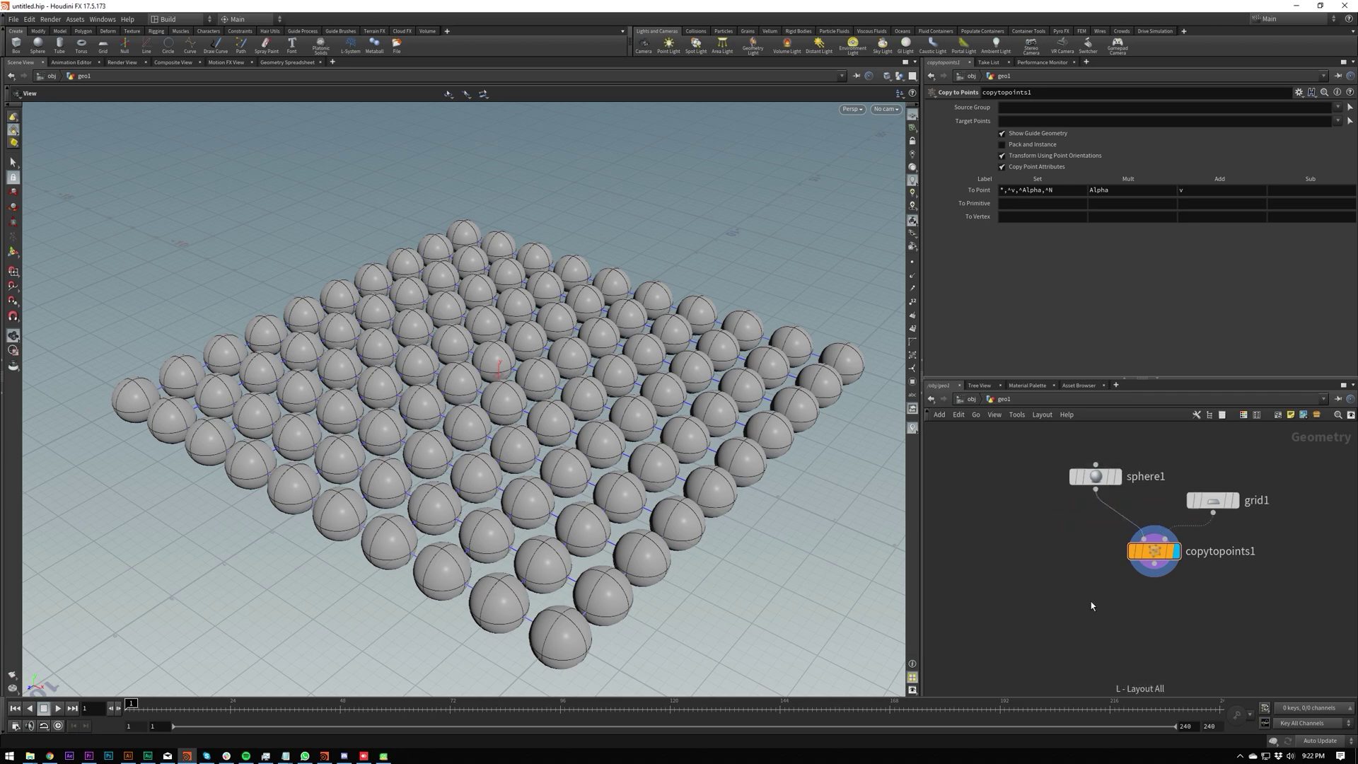
middle_drag(1085, 566, 1069, 565)
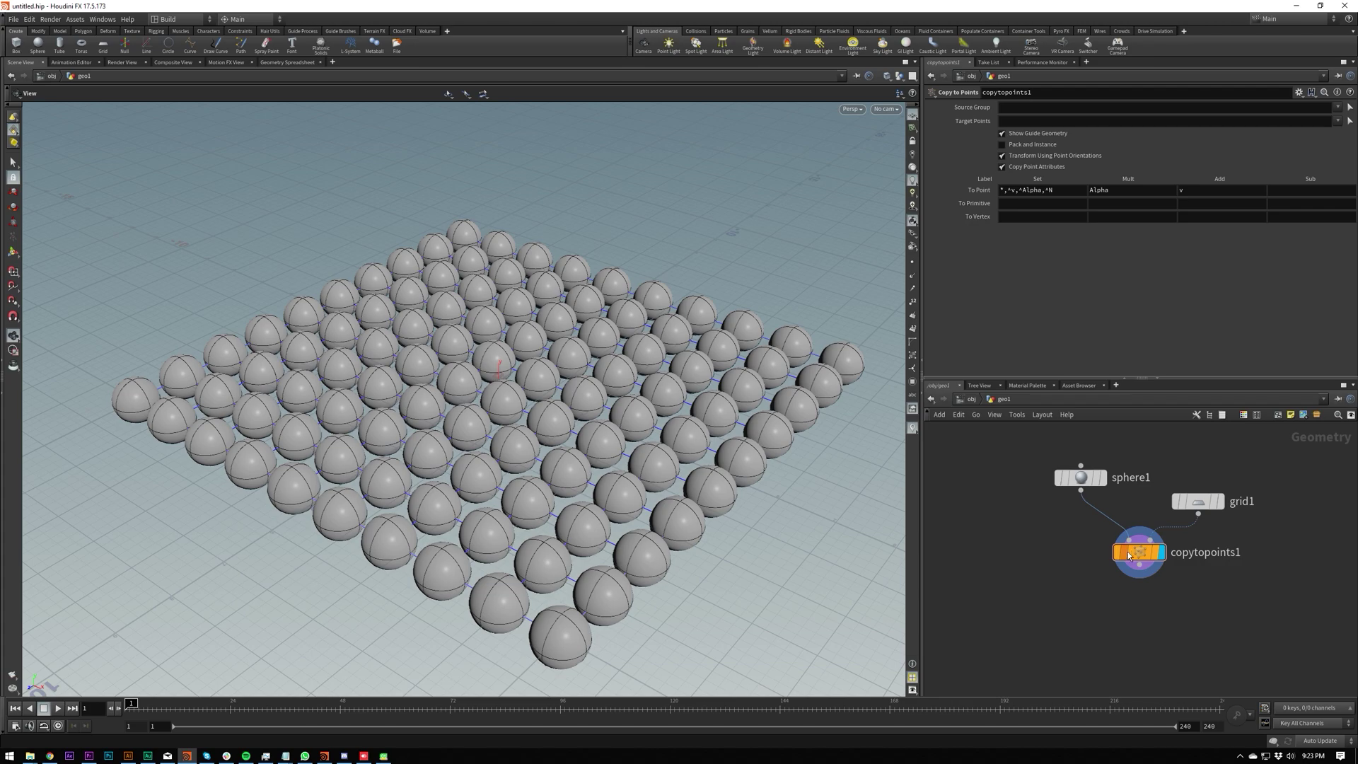
Scatter copytopoints1, sphere1 and grid1 out of order, lay out all nodes again and frame the network
drag(1121, 552, 1149, 449)
drag(1078, 476, 1167, 582)
drag(1201, 506, 1109, 540)
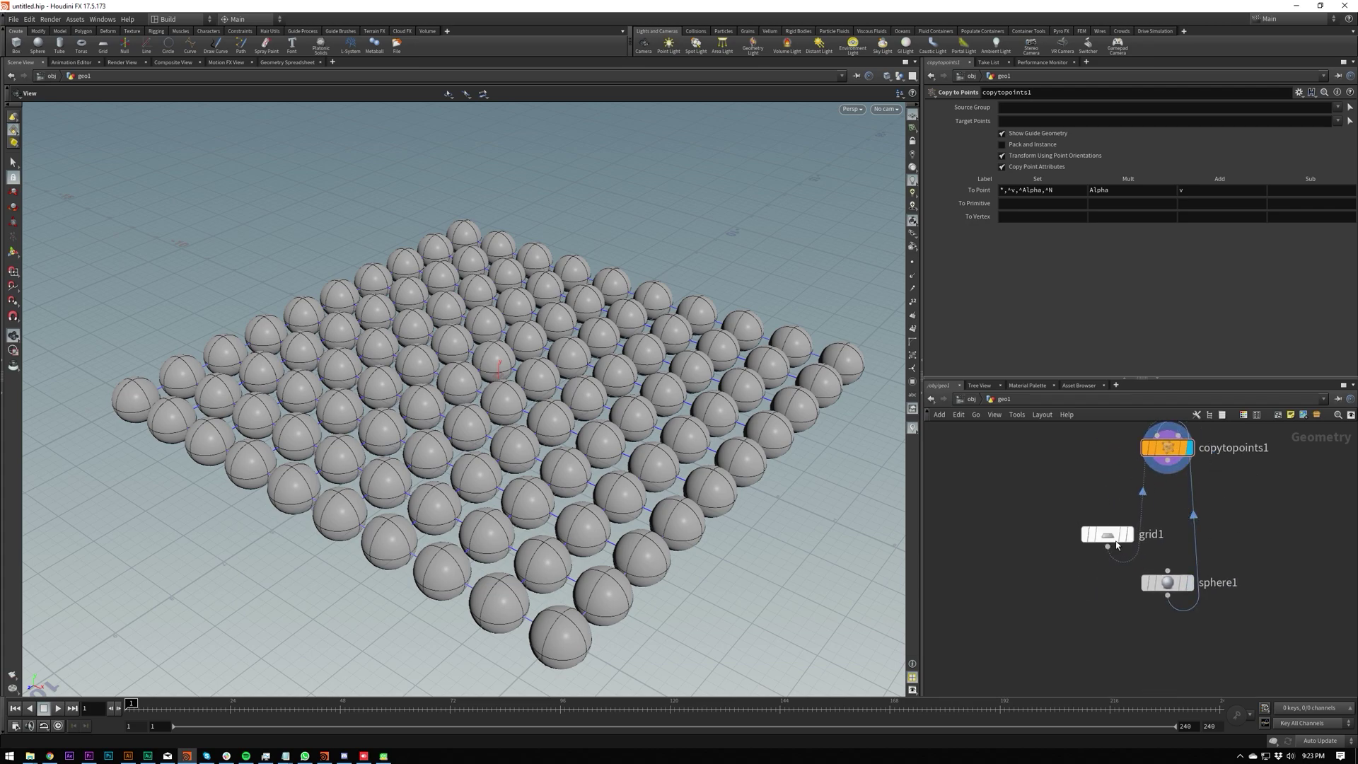
key(l)
key(h)
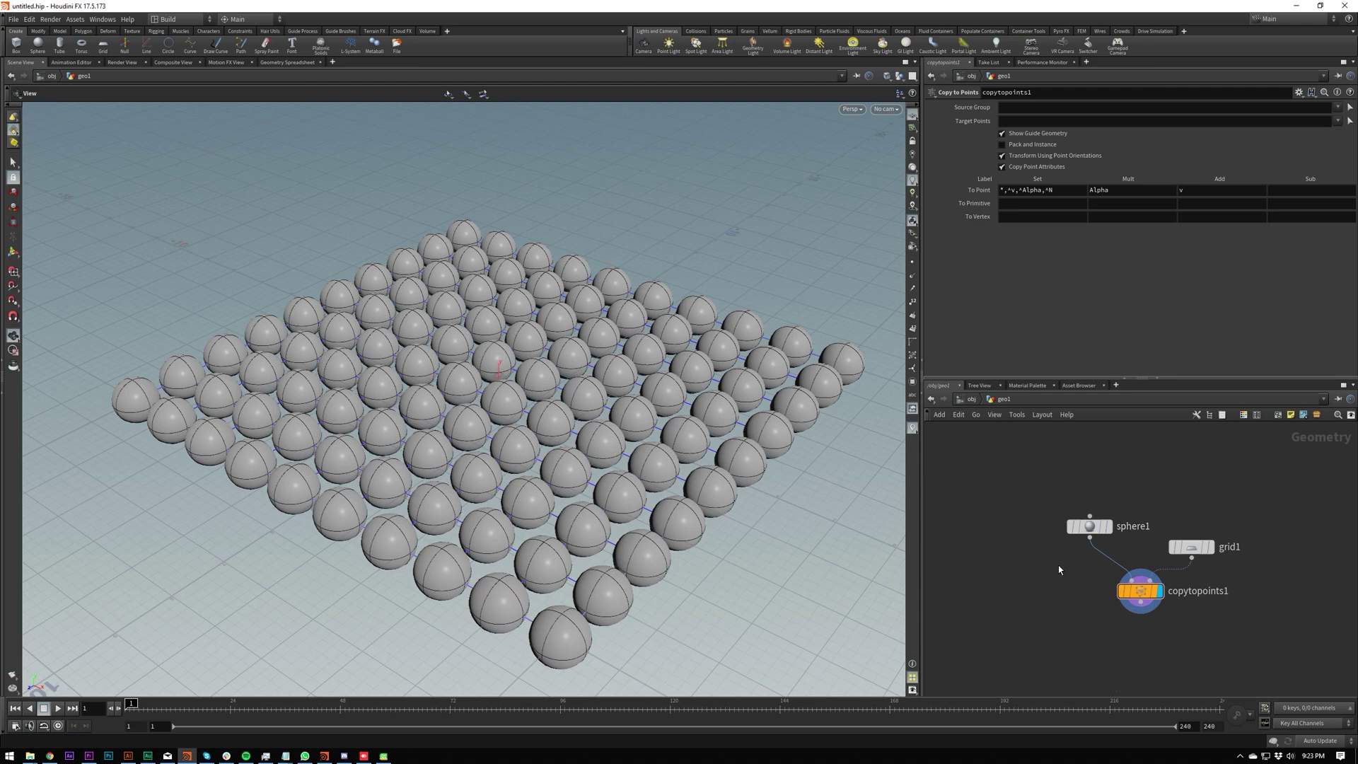
Search the network for nodes matching "sp" and go to sphere1
key(ctrl+f)
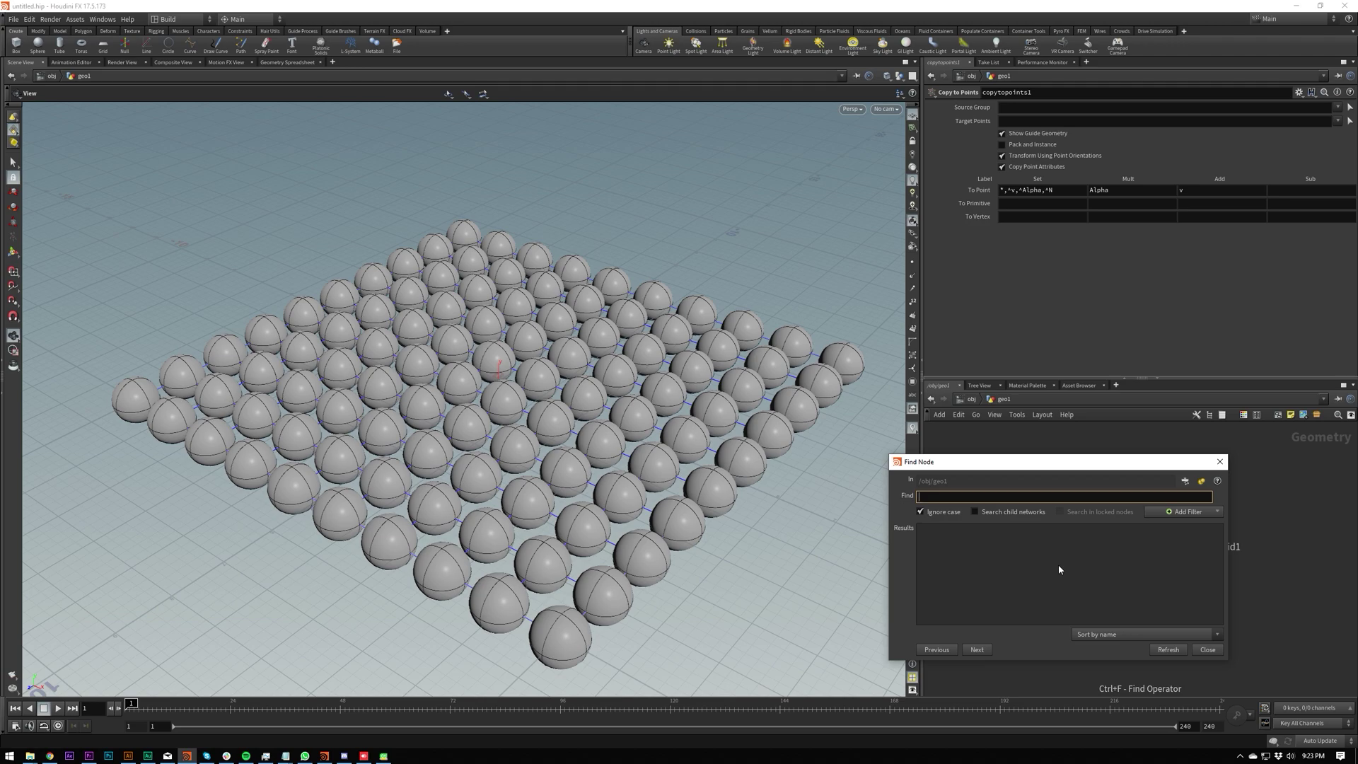
text(sp)
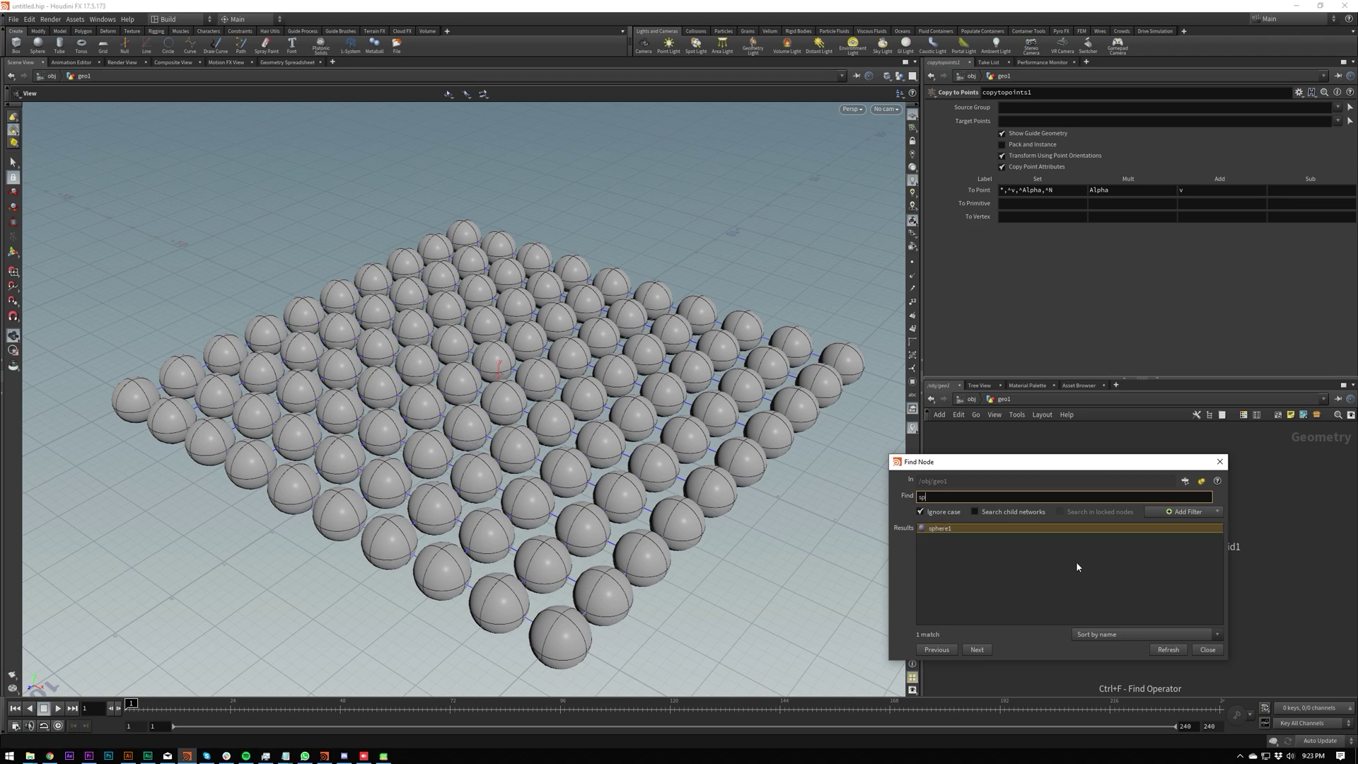
key(Return)
drag(1244, 623, 997, 759)
click(1125, 597)
drag(1124, 597, 1137, 545)
click(1117, 611)
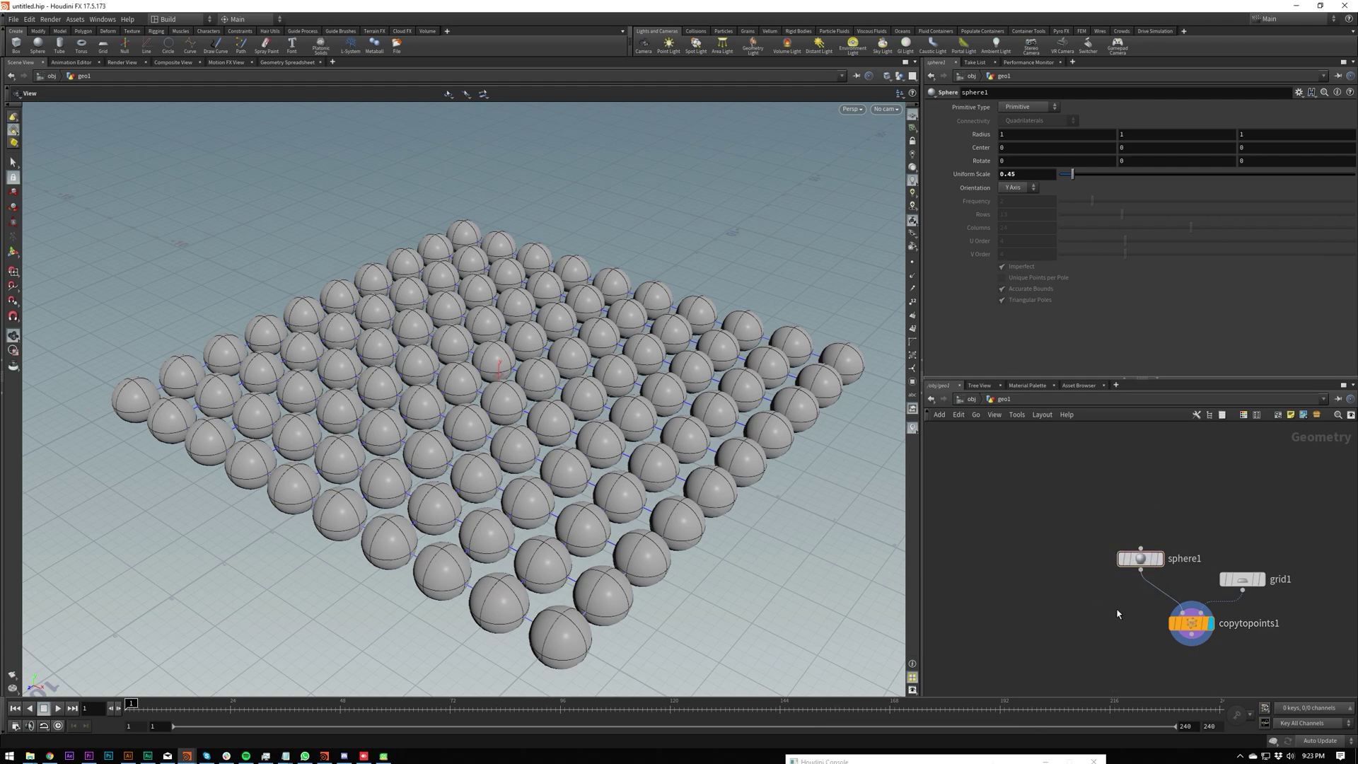
Duplicate sphere1 twice and select all the sphere nodes through the node search
key(ctrl+f)
key(Escape)
alt+drag(1138, 558, 996, 566)
key(Tab)
key(Escape)
key(ctrl+f)
key(Return)
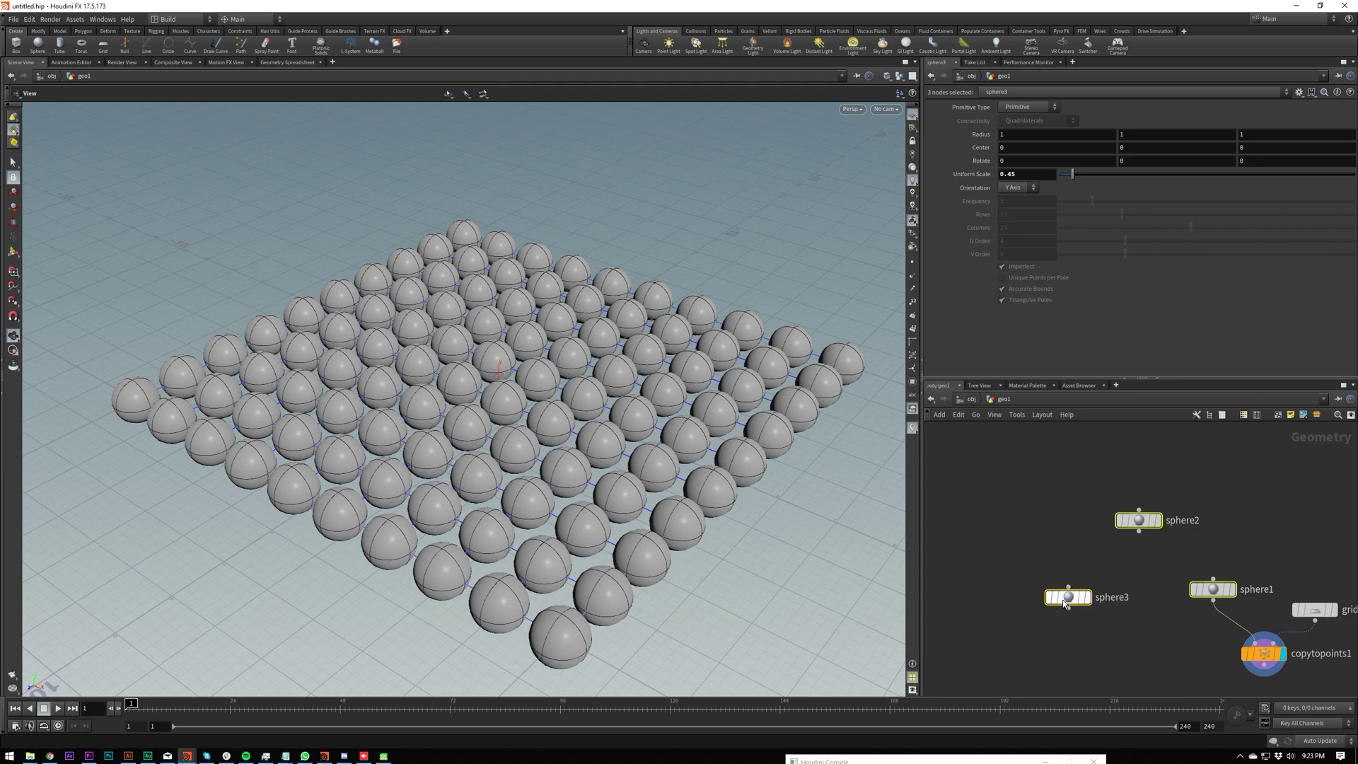
Undo the sphere duplicates and frame the whole network
key(ctrl+z)
key(ctrl+z)
key(ctrl+z)
key(ctrl+z)
drag(1060, 643, 1132, 472)
key(h)
Add an Attribute Randomize node and insert it between grid1 and copytopoints1 to color the copies randomly
key(Tab)
key(Escape)
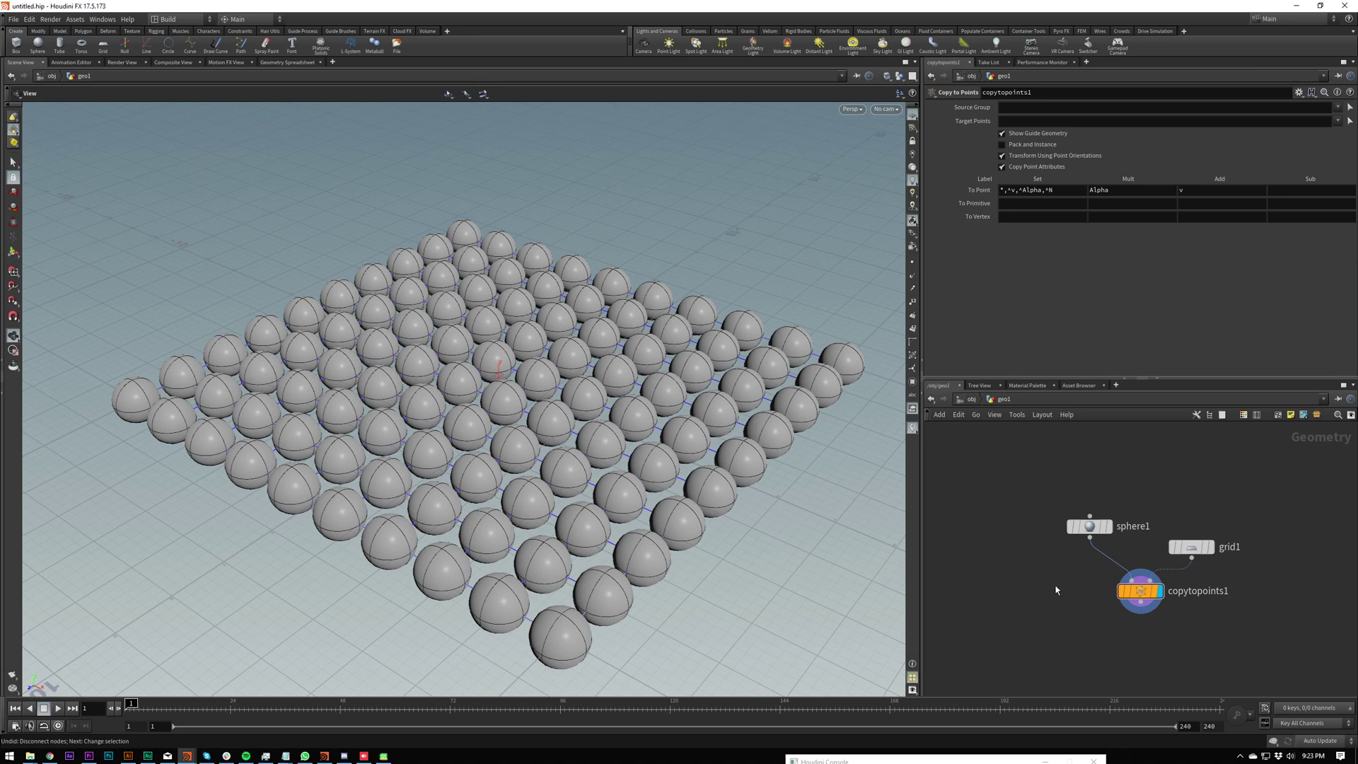
key(Tab)
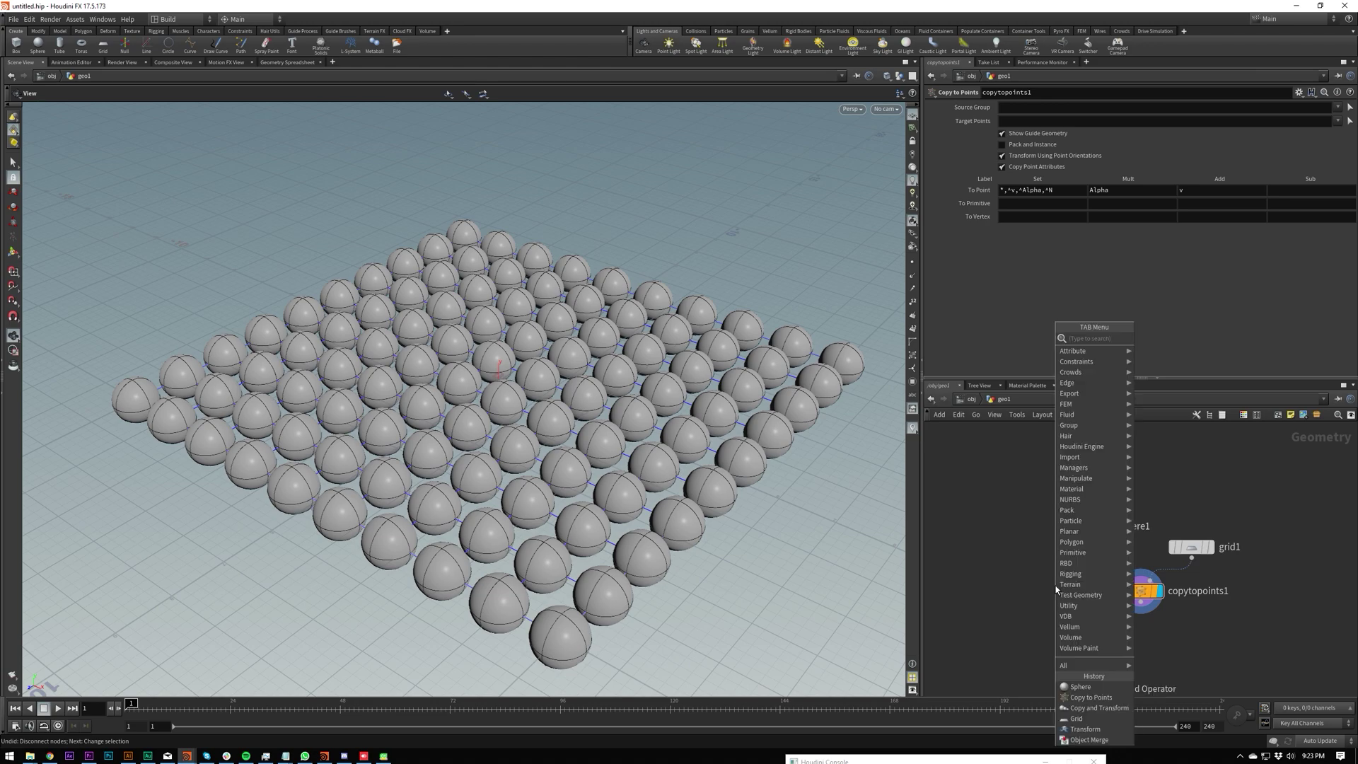
text(at rand)
key(Return)
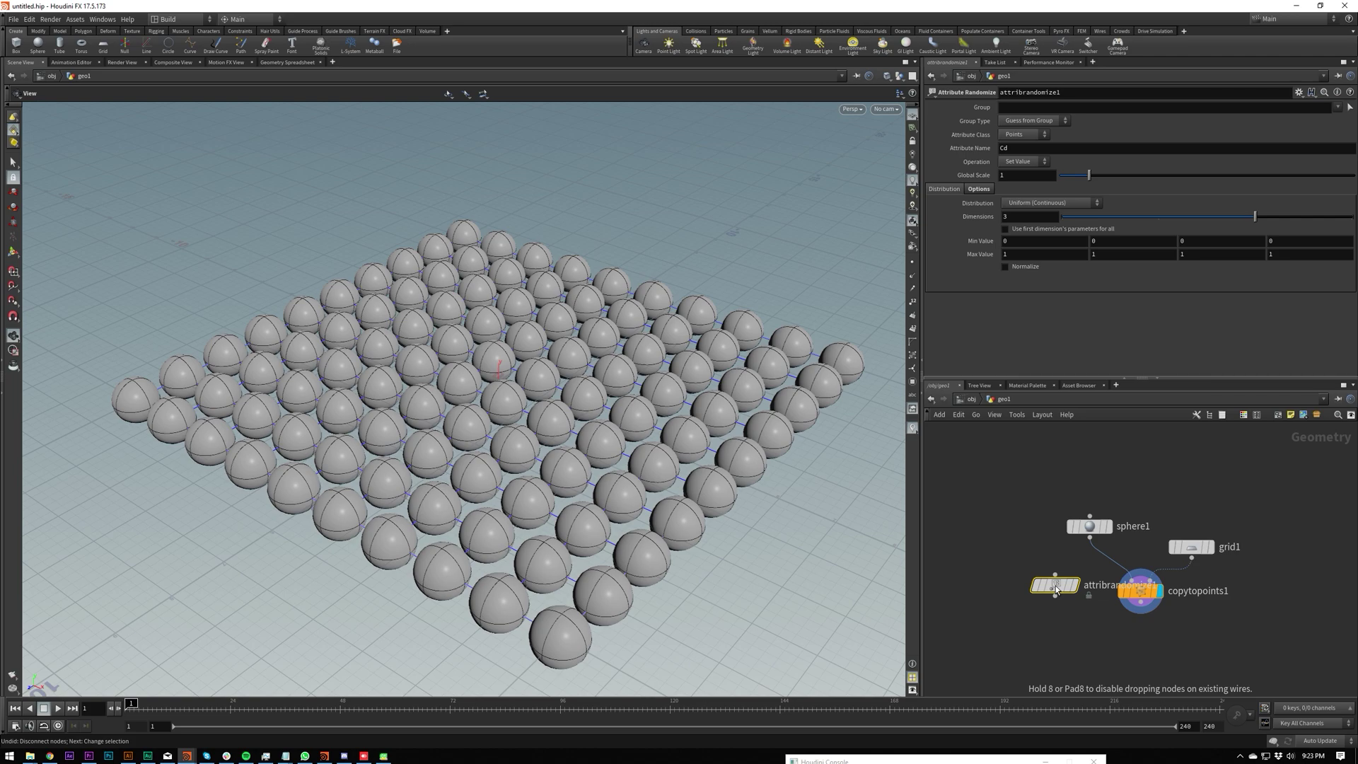
drag(1056, 587, 1192, 582)
drag(508, 315, 696, 435)
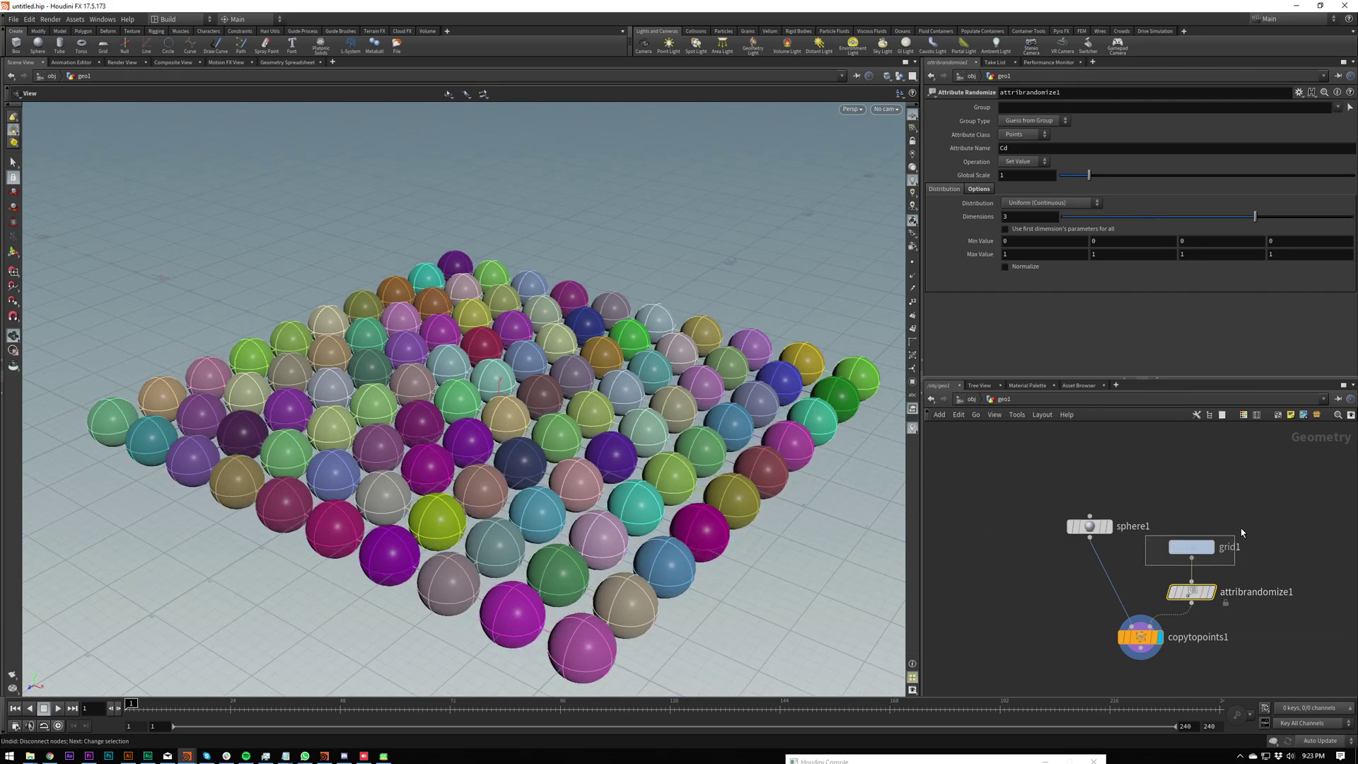
Move sphere1 lower beside attribrandomize1, briefly display attribrandomize1's colored grid and return the display to copytopoints1
click(1192, 547)
drag(1072, 524, 1032, 566)
click(1188, 592)
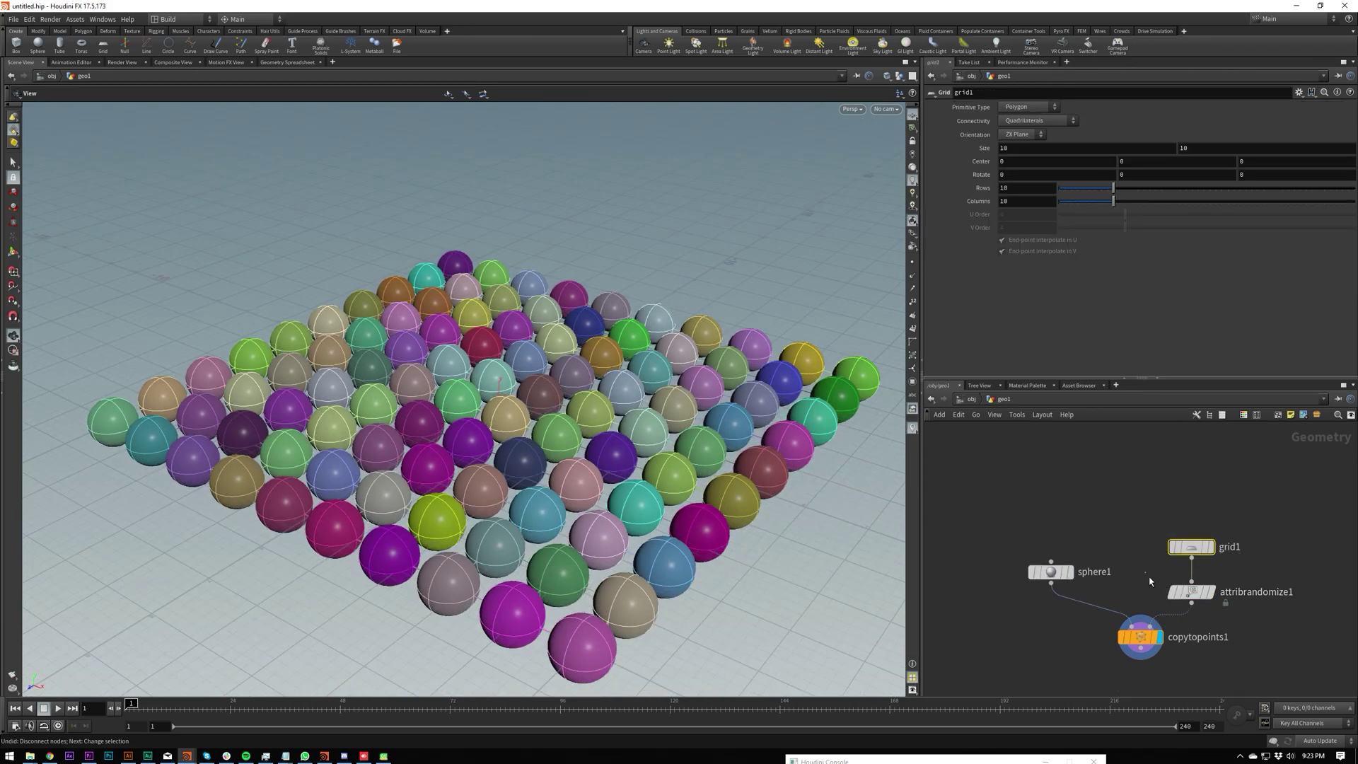
click(1211, 592)
drag(632, 468, 667, 465)
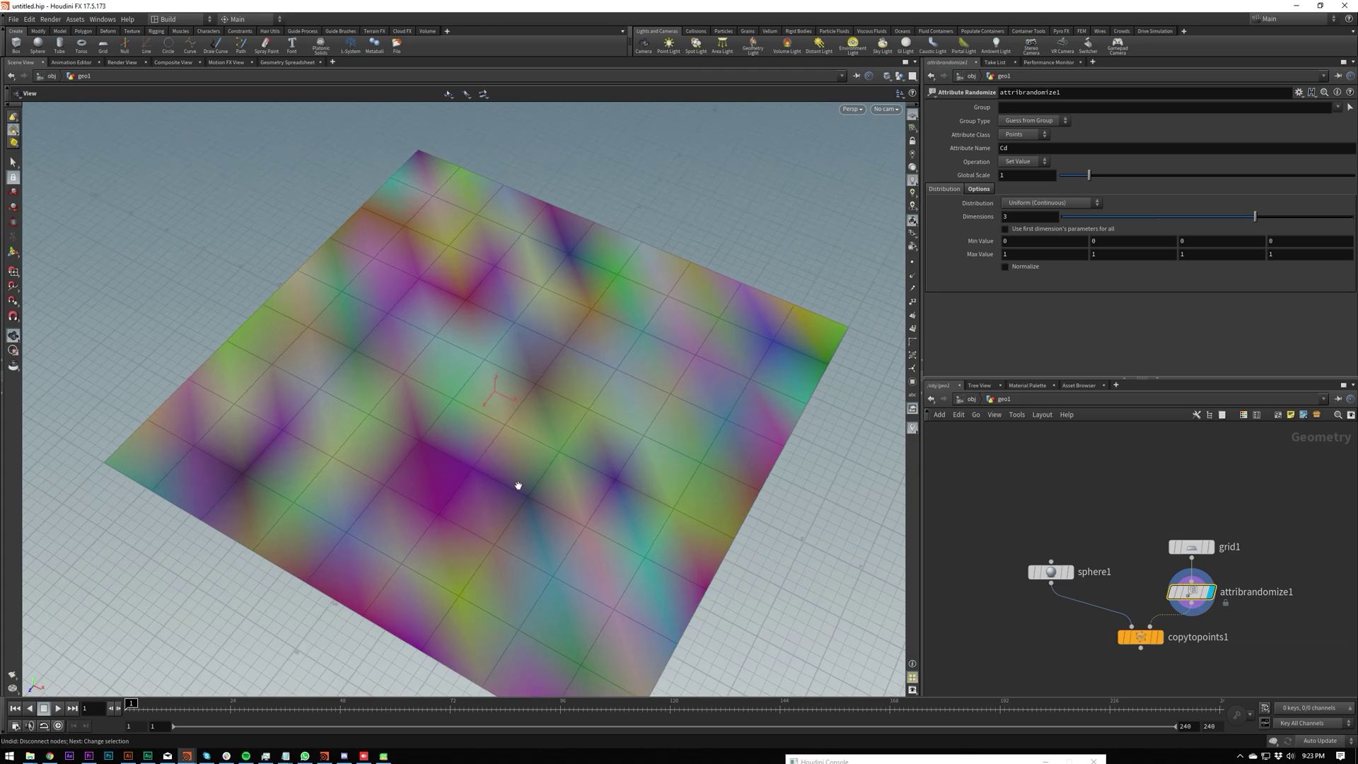
click(1143, 636)
click(1158, 637)
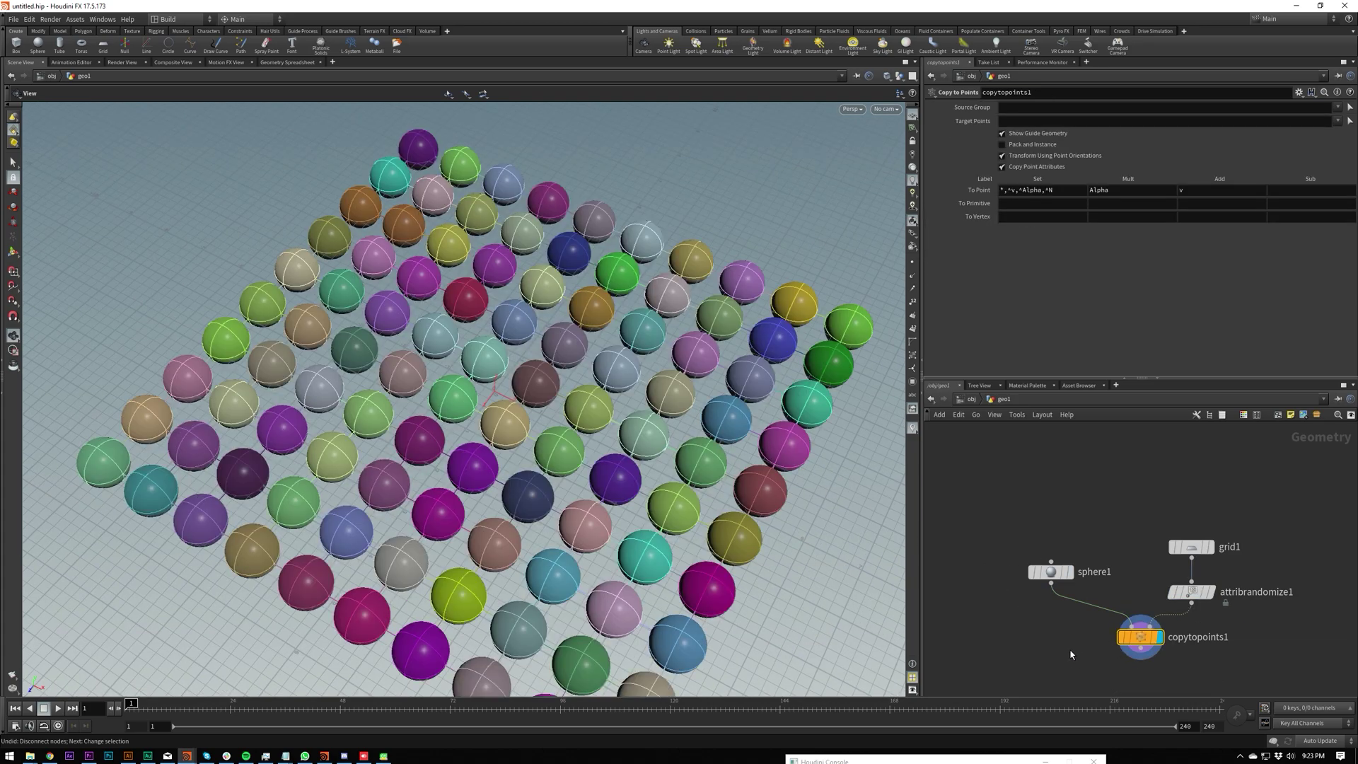
click(1050, 572)
drag(588, 406, 509, 389)
scroll(509, 389, down, 2)
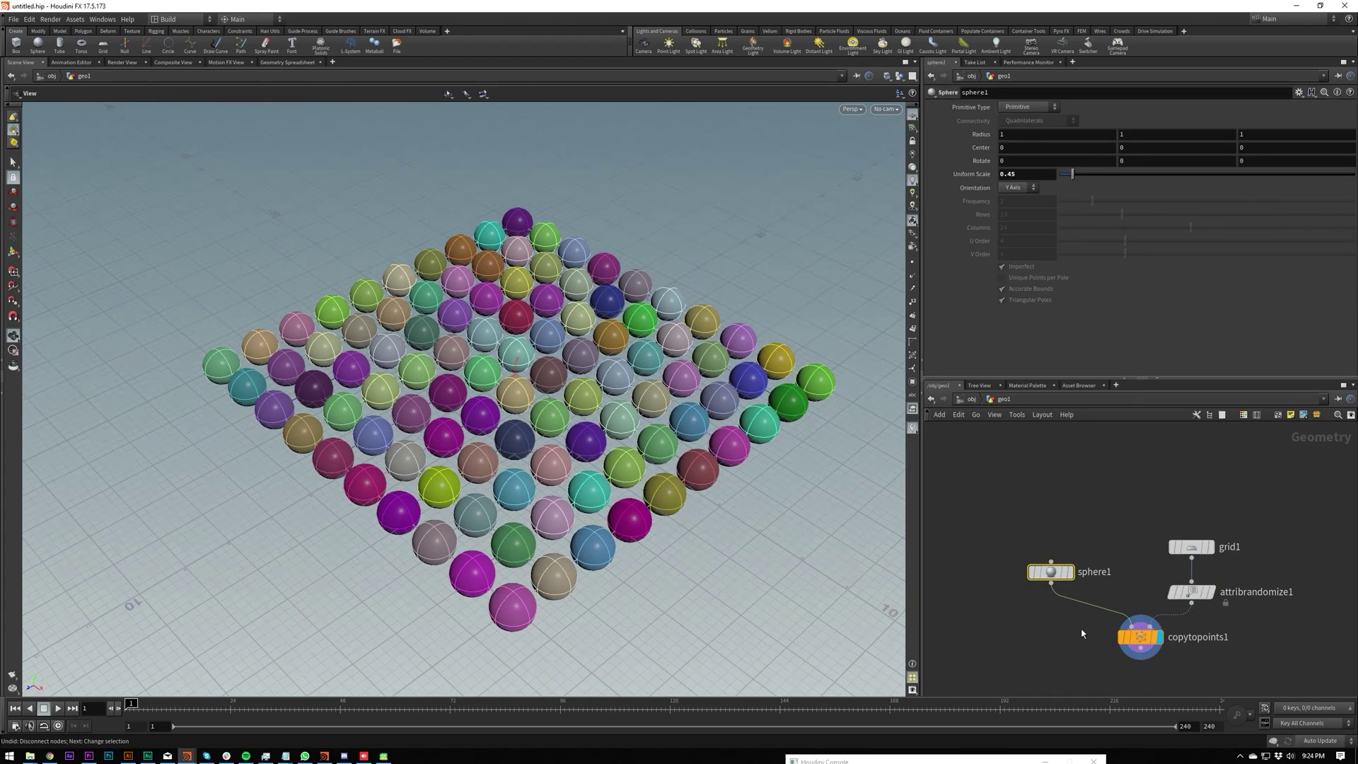
Clear the To Point Set pattern of copytopoints1 and undo the deletion
click(1135, 636)
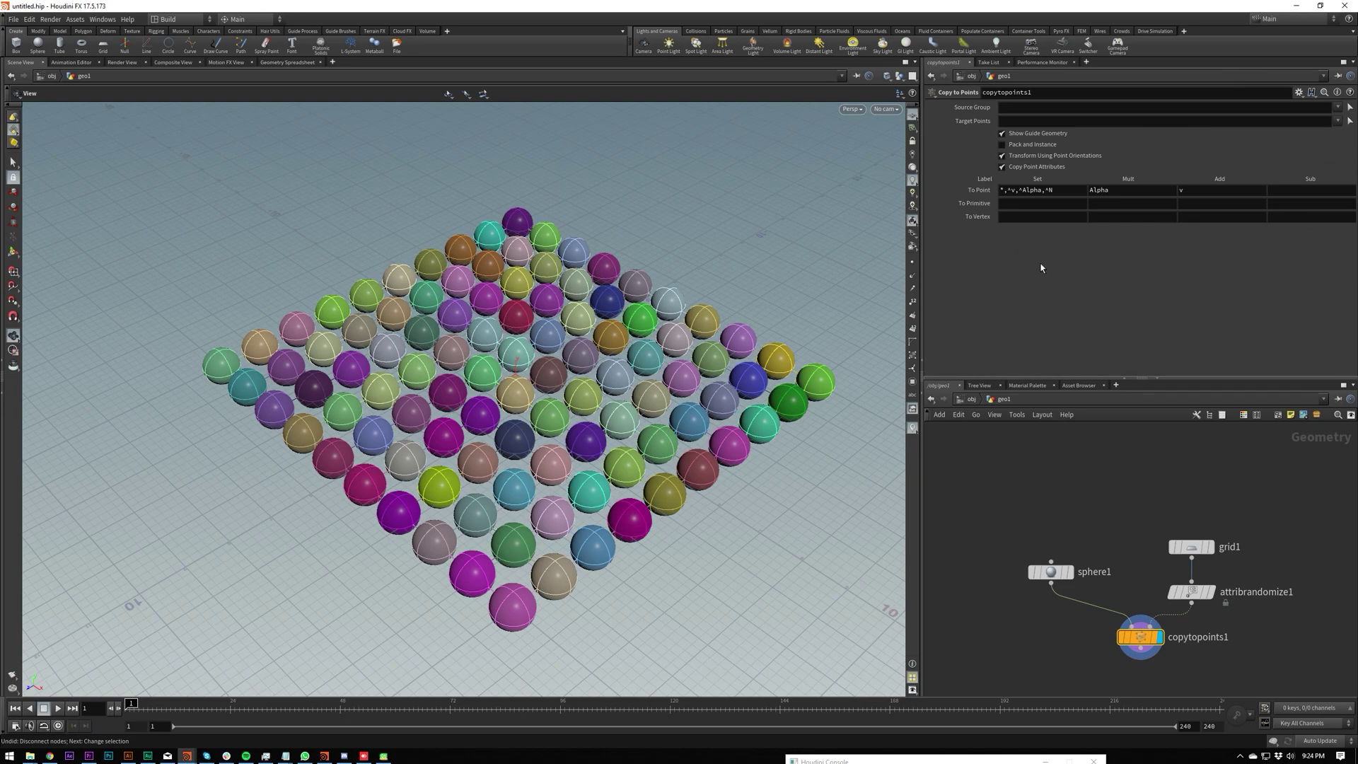
triple_click(1053, 190)
key(BackSpace)
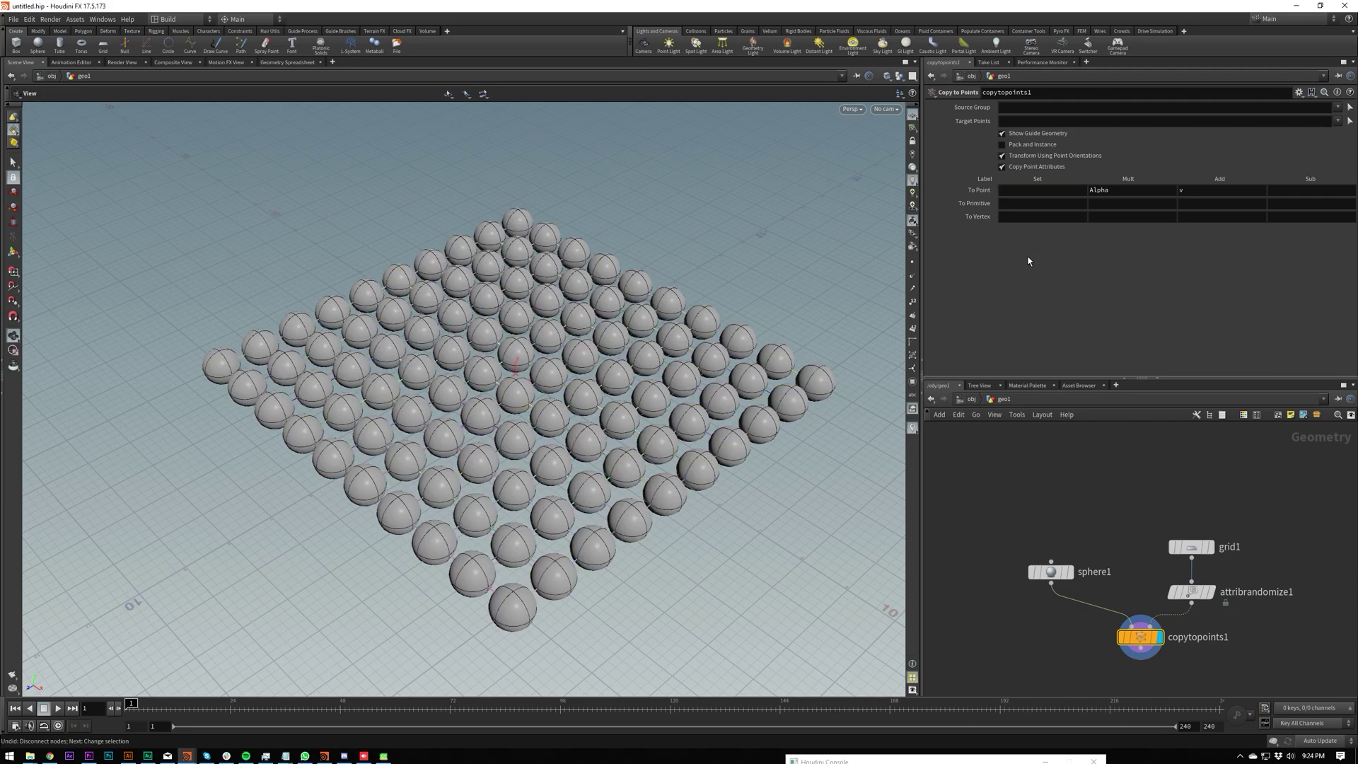
key(ctrl+z)
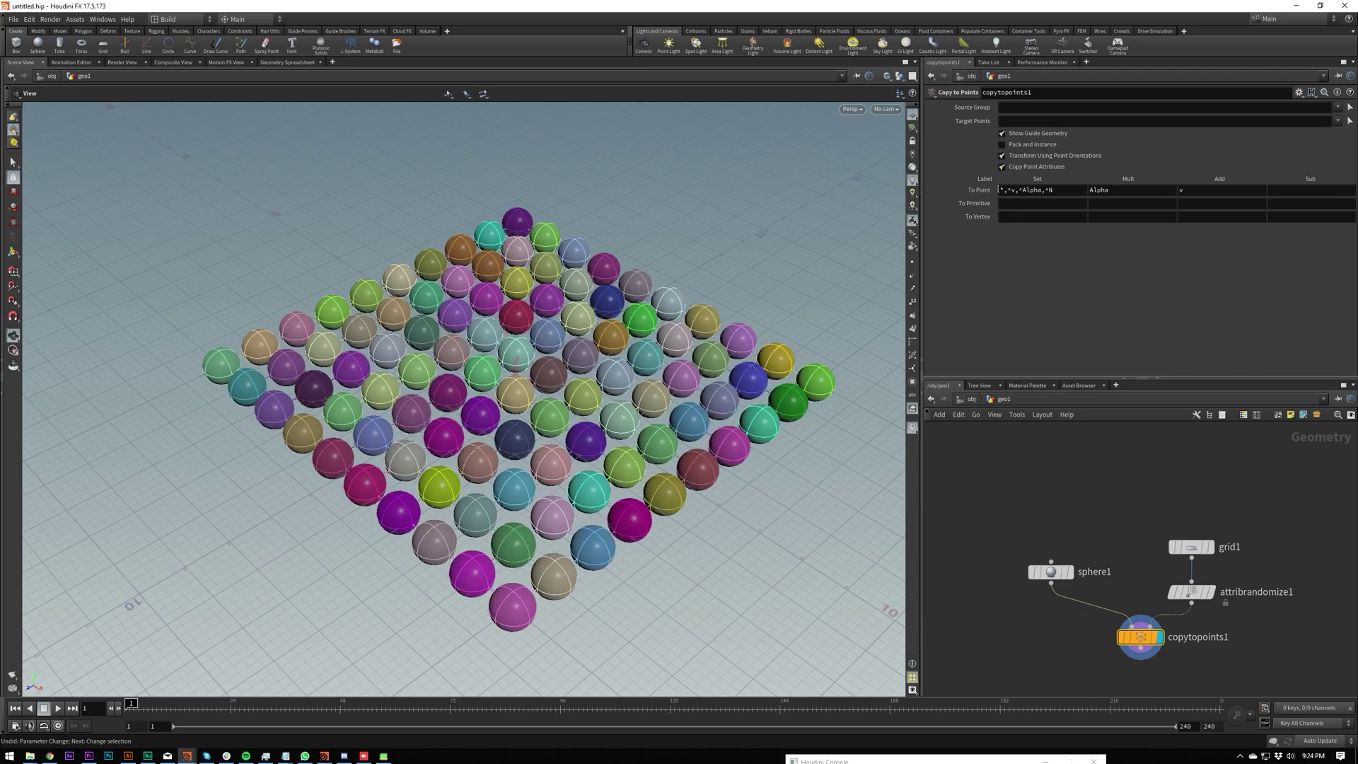
Remove the leading "*," from copytopoints1's To Point Set pattern and undo the change
drag(1004, 190, 1000, 191)
key(BackSpace)
key(Return)
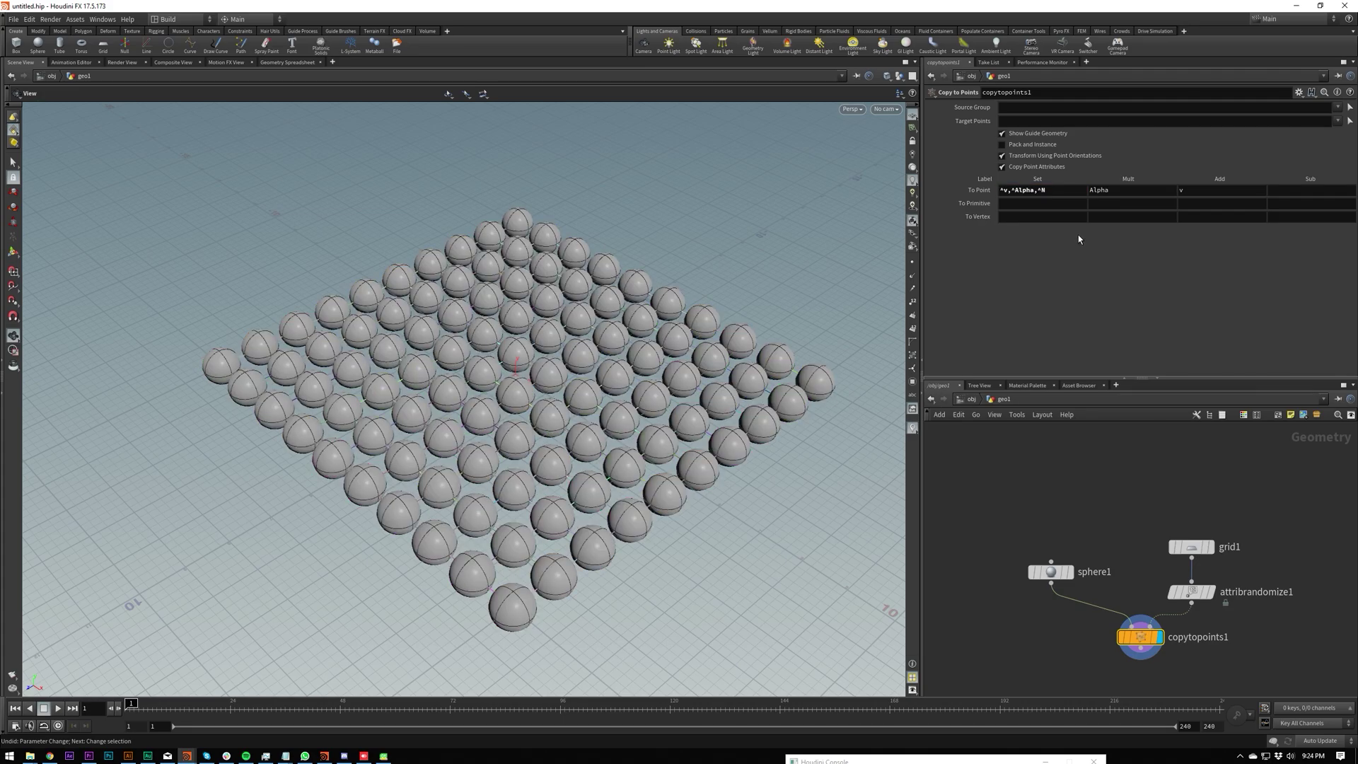
key(ctrl+z)
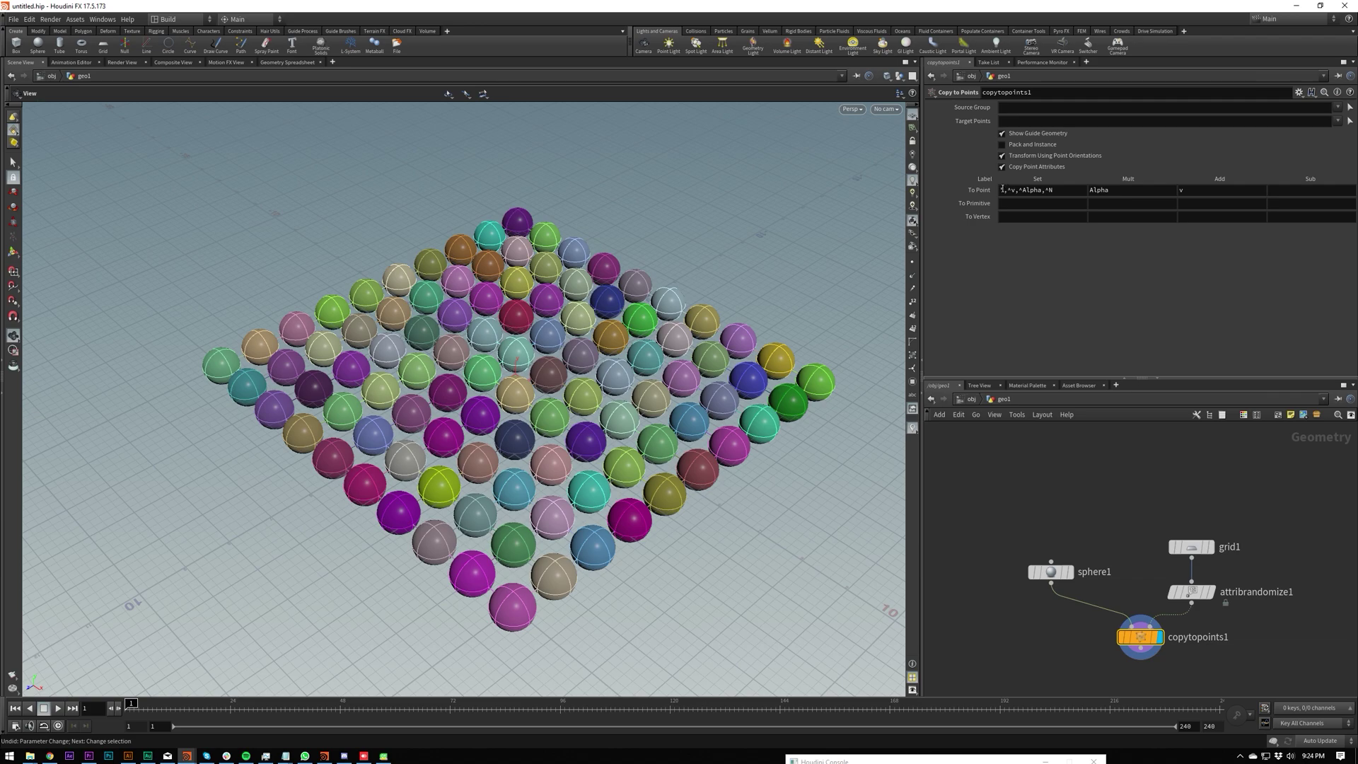
Exclude the color attribute from the copies by adding ^Cd after the asterisk in the To Point Set pattern
drag(1004, 190, 1057, 191)
click(1067, 277)
drag(1007, 191, 1008, 191)
text(^Cd)
key(Return)
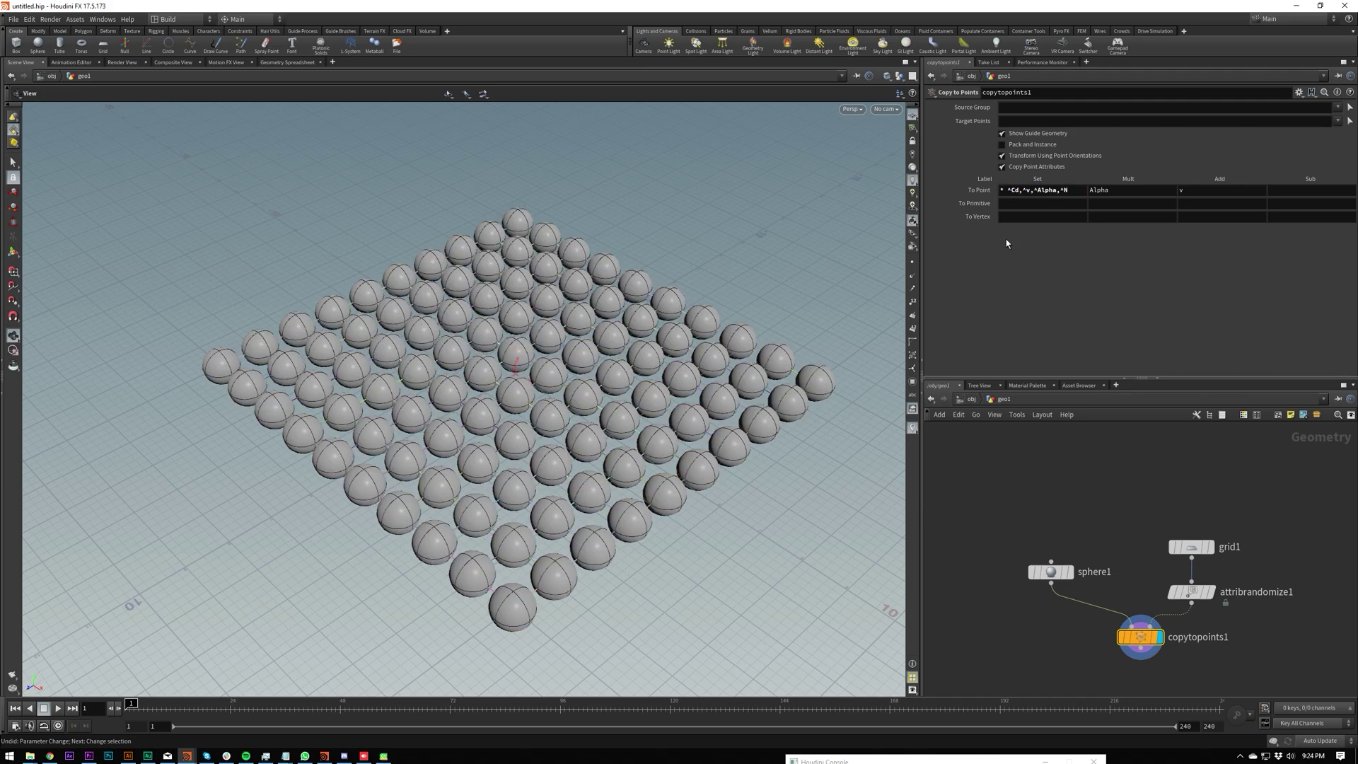
Reduce copytopoints1's To Point Set pattern to just * so that all point attributes are copied
click(1020, 191)
key(shift+End)
key(Delete)
key(Return)
click(1025, 191)
key(BackSpace)
key(BackSpace)
key(BackSpace)
key(BackSpace)
key(Return)
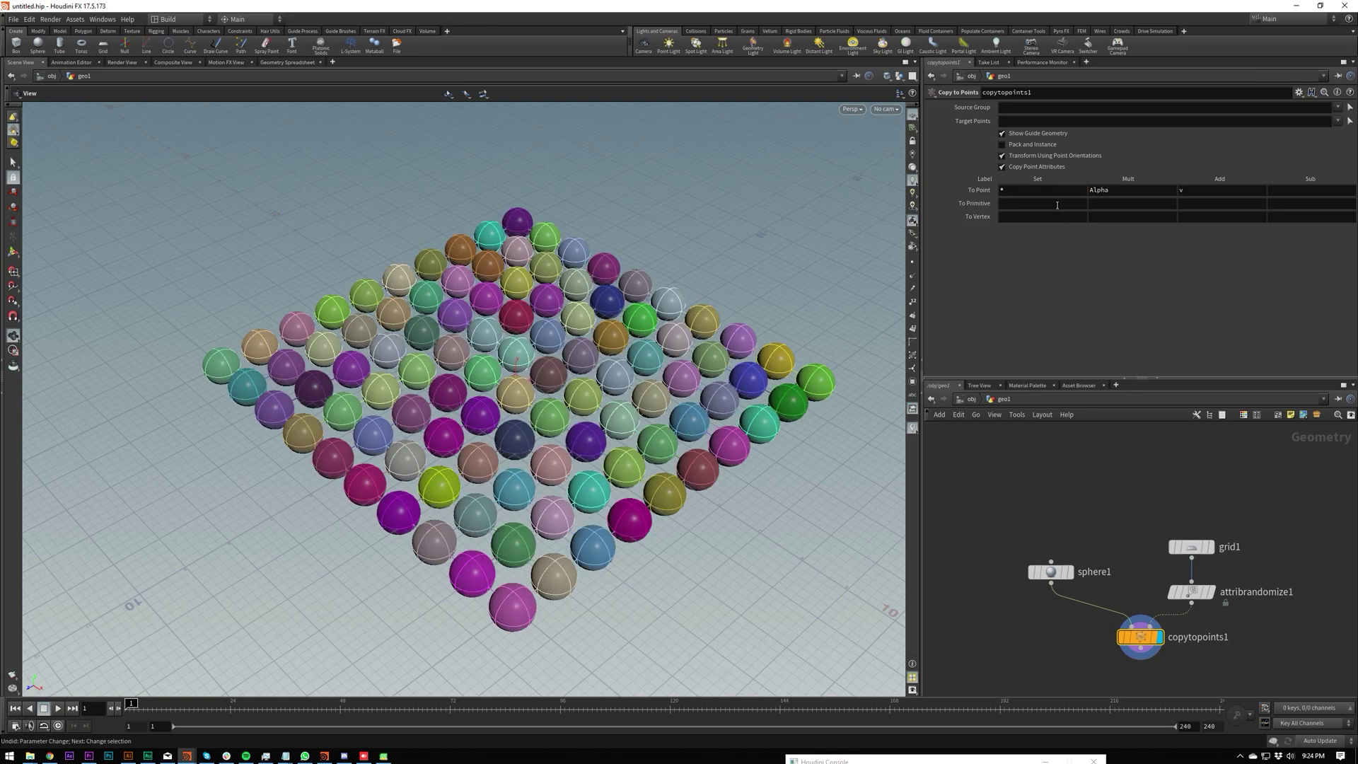
Inspect the node information of attribrandomize1 and grid1 for their point attributes
middle_drag(1216, 607, 1195, 552)
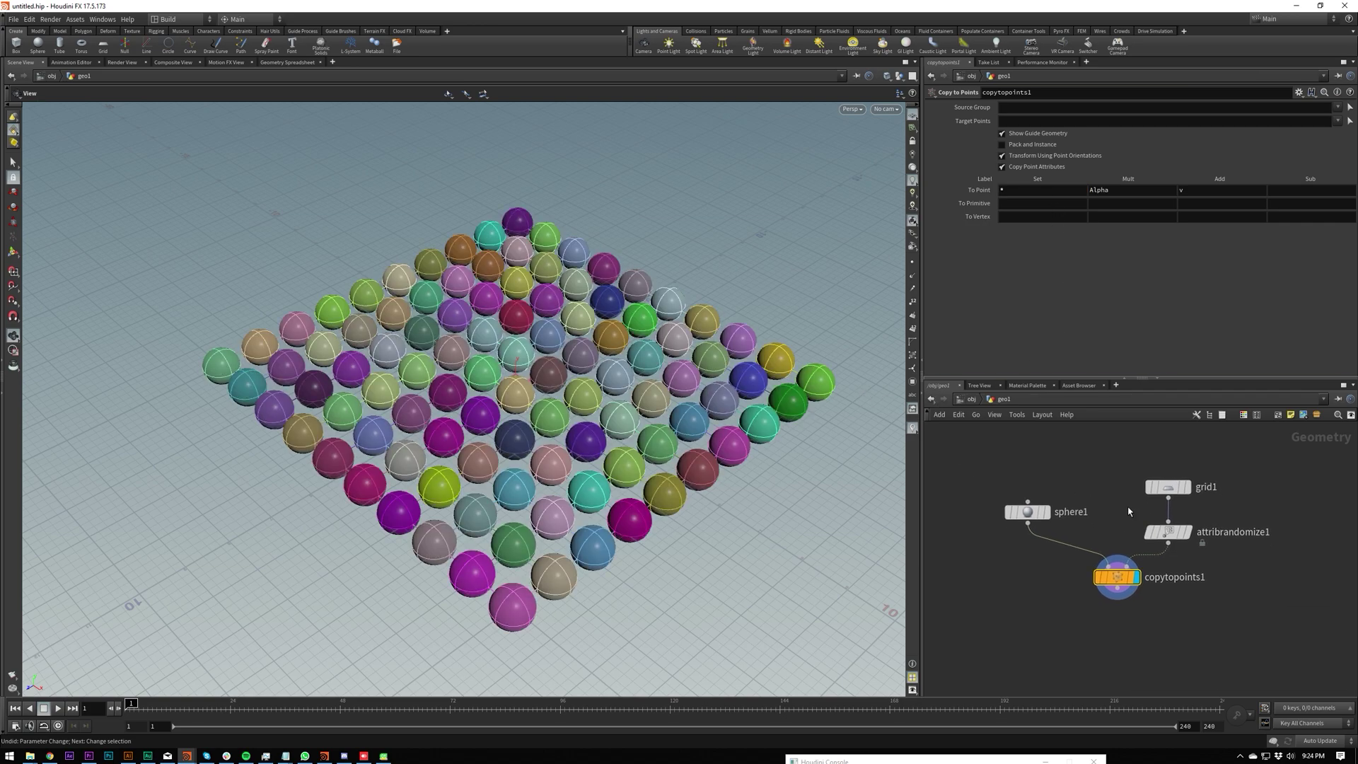
click(1170, 532)
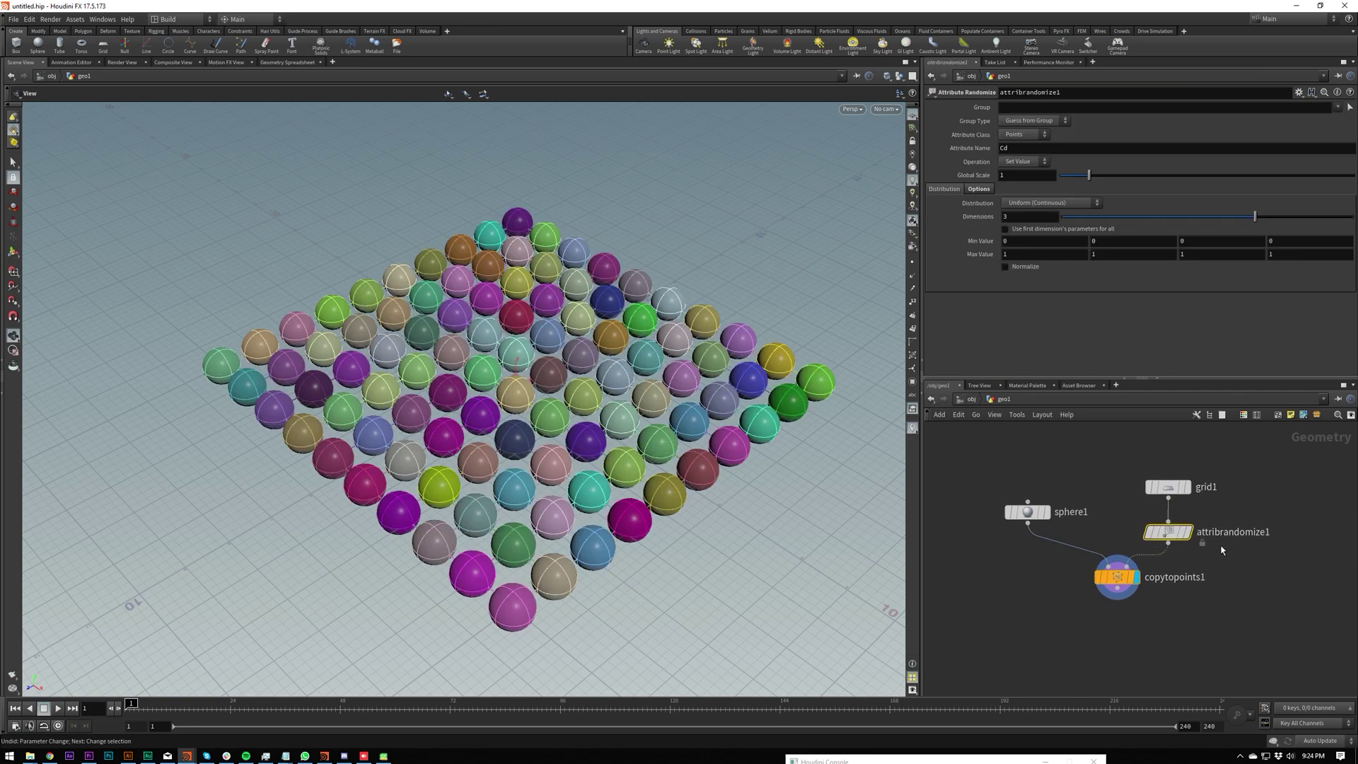
middle_click(1172, 535)
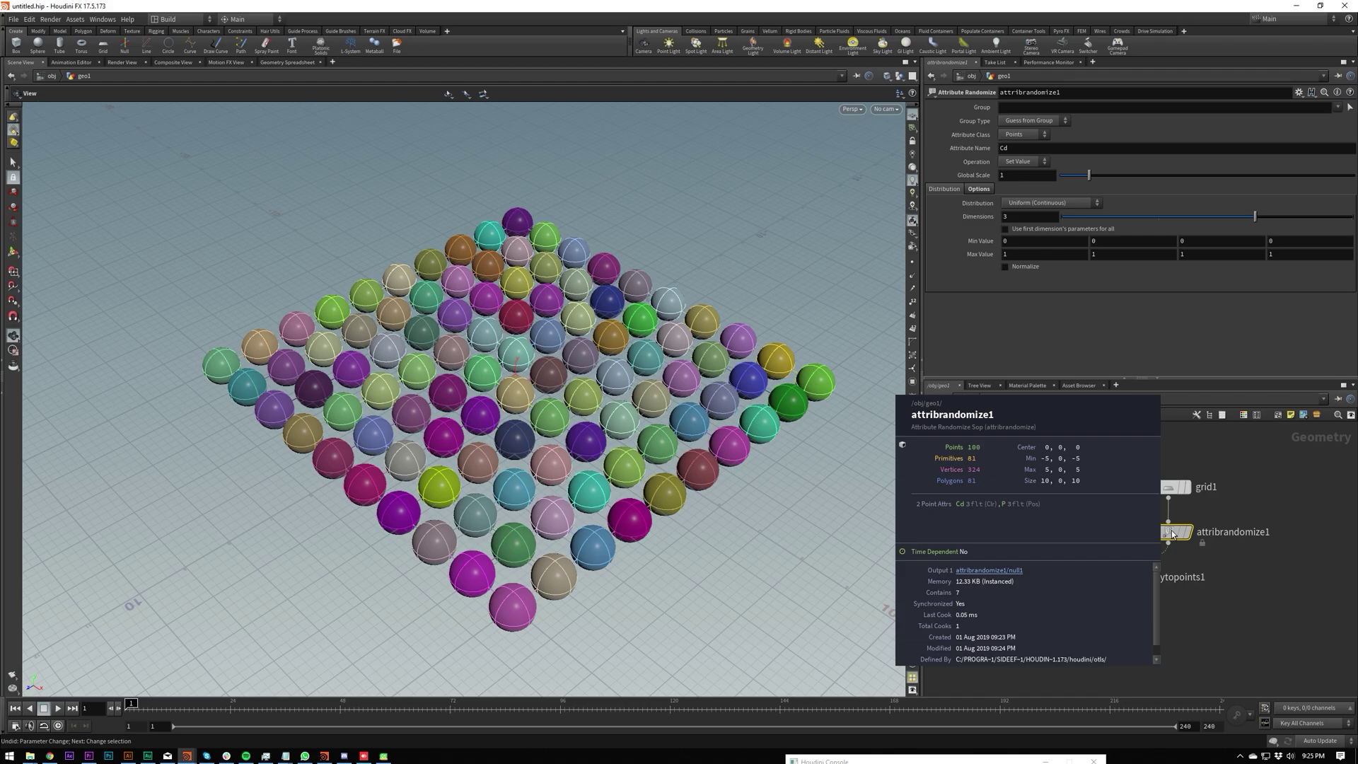
middle_click(1169, 491)
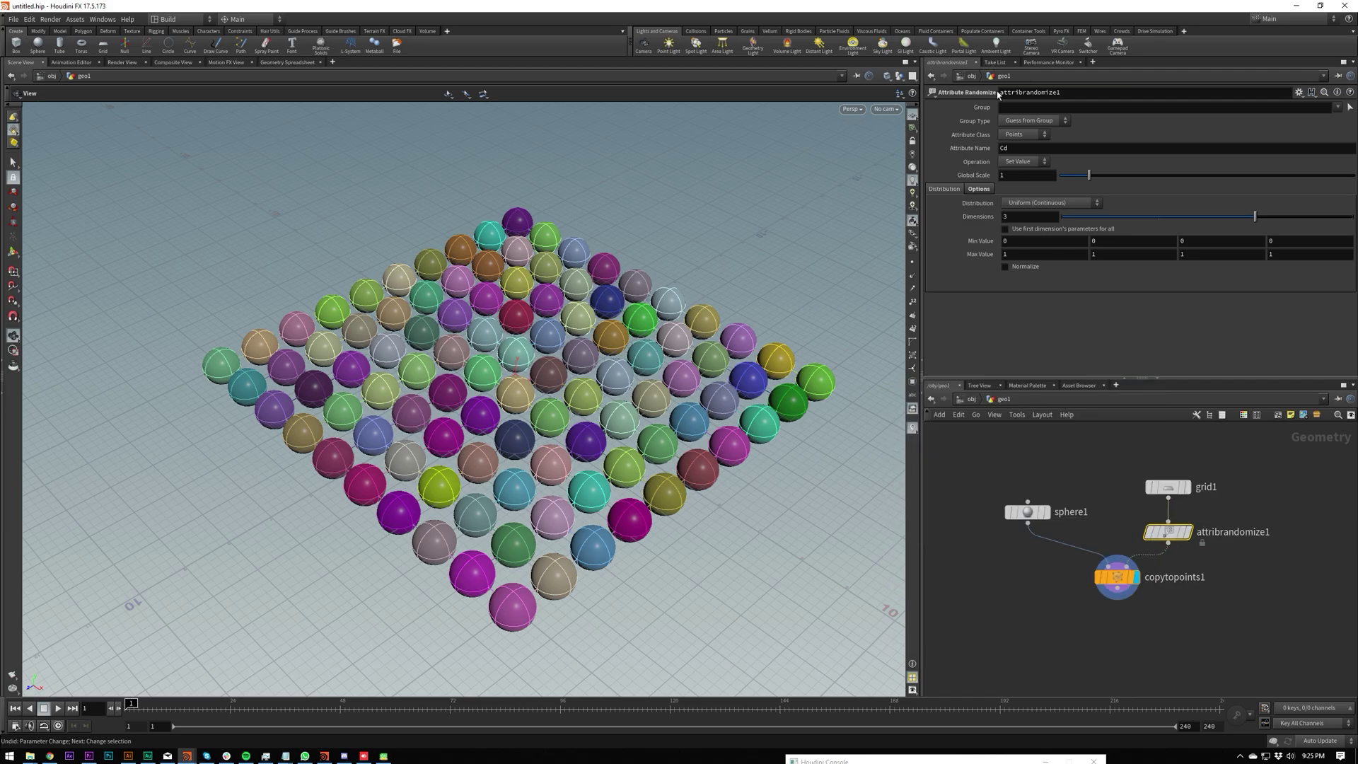
Set attribrandomize1's Attribute Name to P
double_click(1004, 148)
text(P)
key(Return)
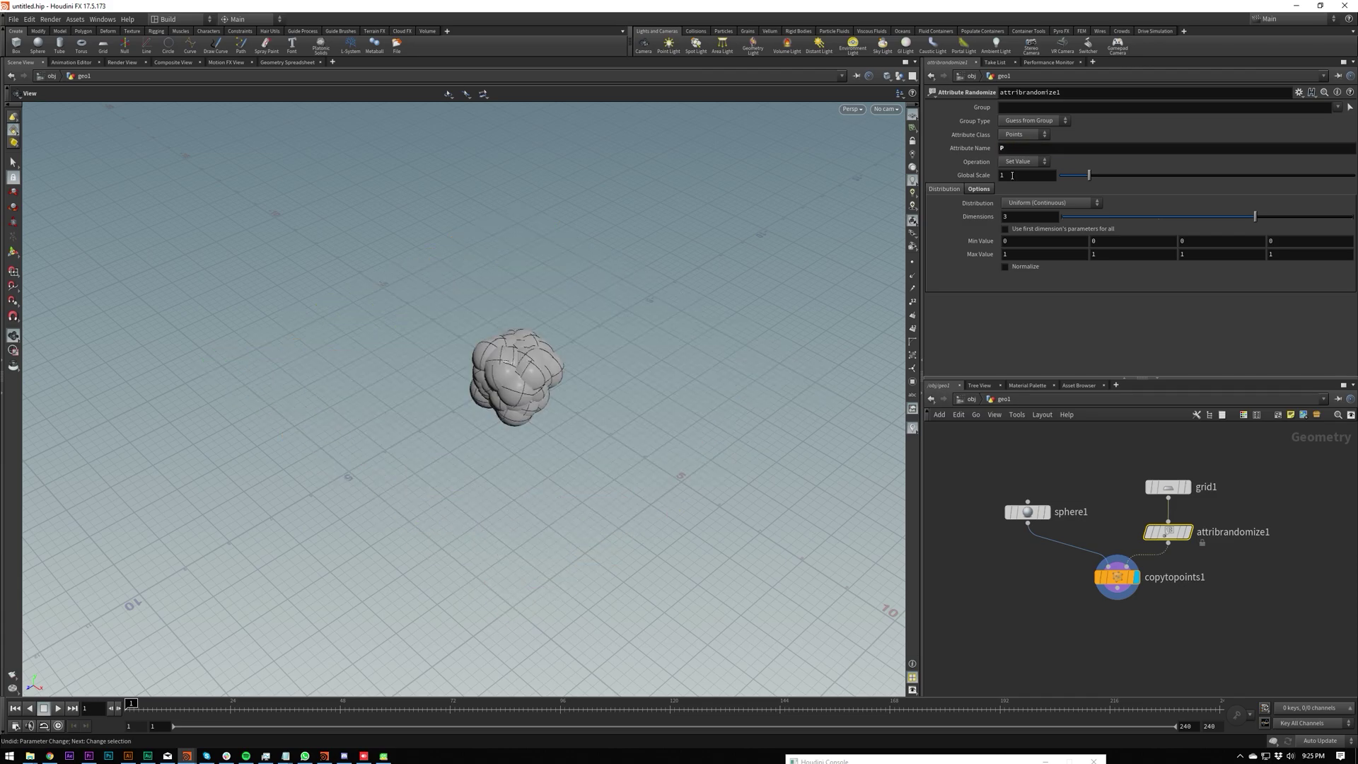
Try a Max Value of 6.1 on all components of attribrandomize1 and undo the change
click(1014, 162)
click(1014, 164)
middle_drag(982, 256, 1241, 249)
drag(607, 333, 641, 328)
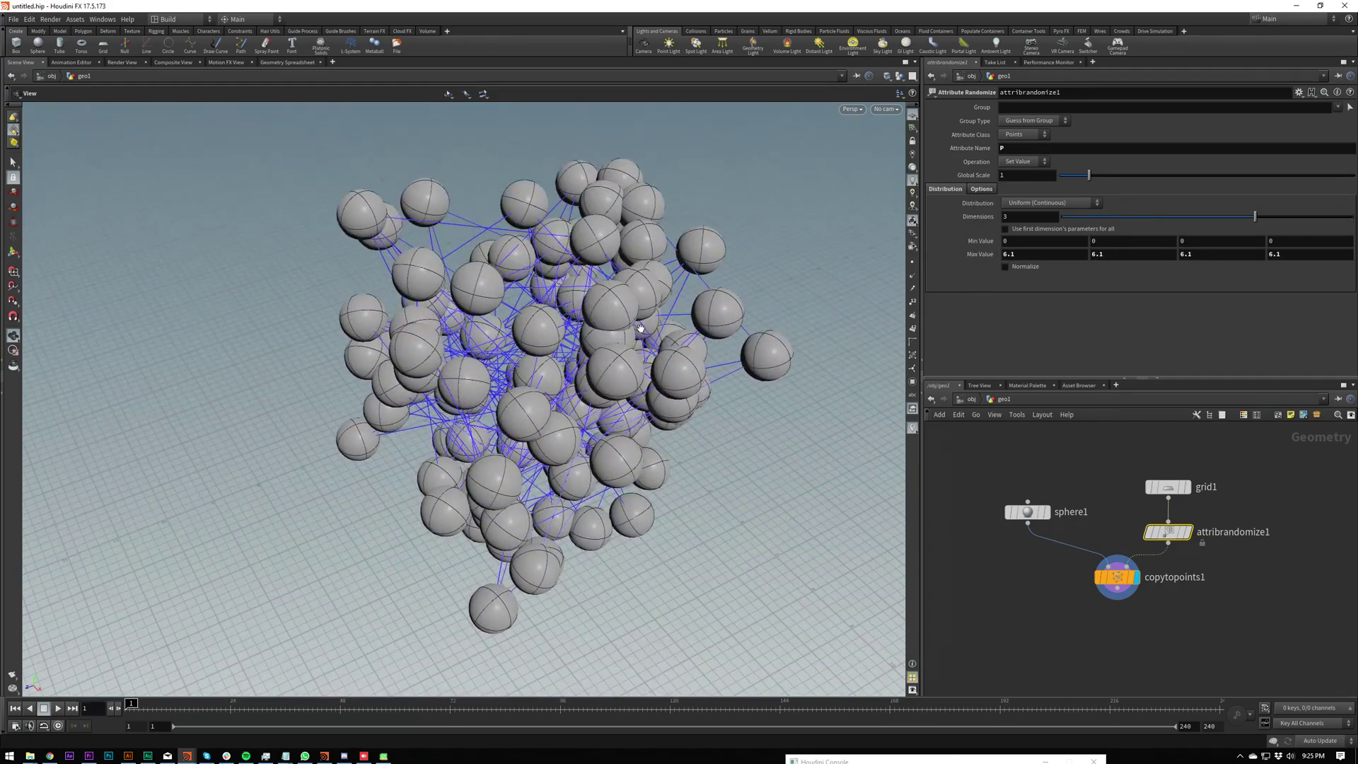
key(ctrl+z)
Set attribrandomize1's Operation to Add Value and raise the second Max Value component to 2.2
click(1033, 161)
click(1020, 175)
middle_drag(1107, 253, 1185, 242)
drag(735, 333, 785, 315)
Restrict attribrandomize1's position offset to Y with Max Value 0 for X and Z and -1.4 for Y
double_click(1062, 258)
text(0)
key(Tab)
key(Tab)
text(0)
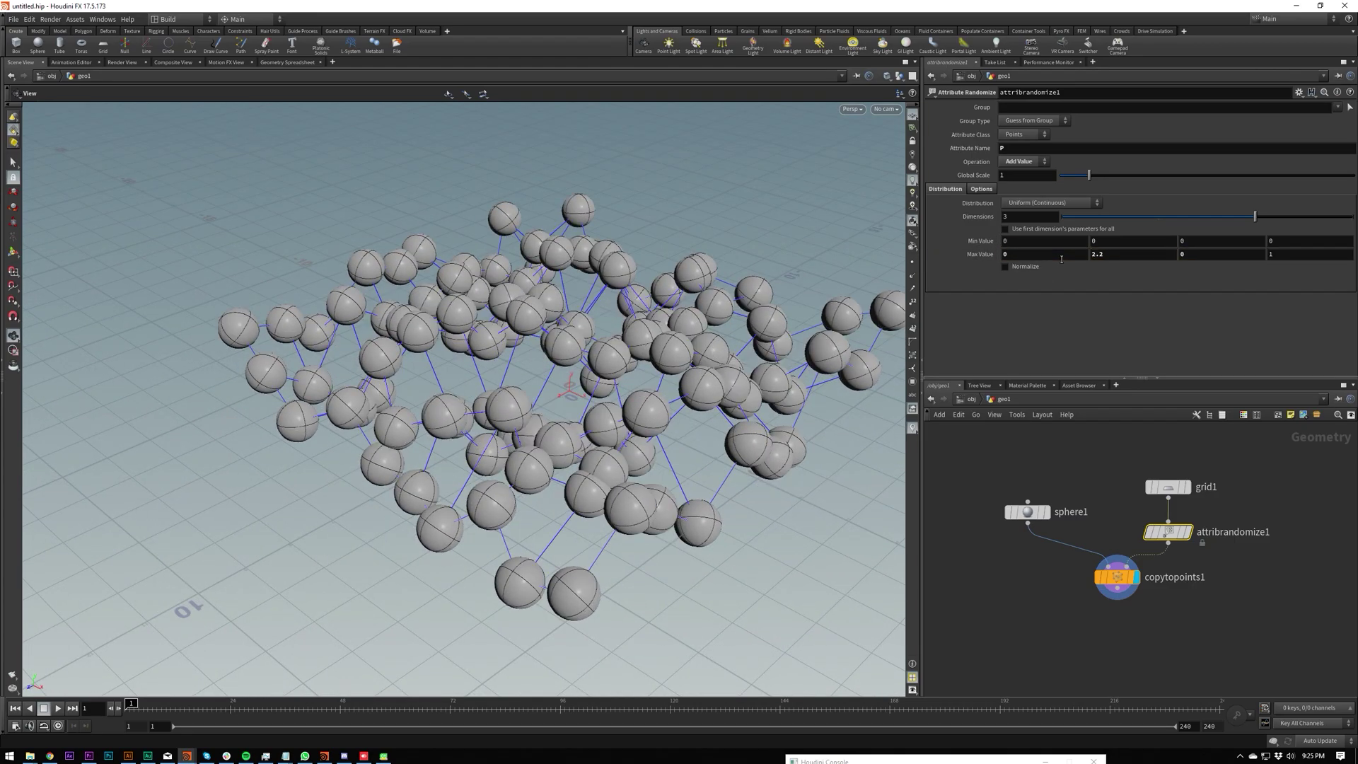
key(Return)
middle_drag(1123, 254, 1068, 242)
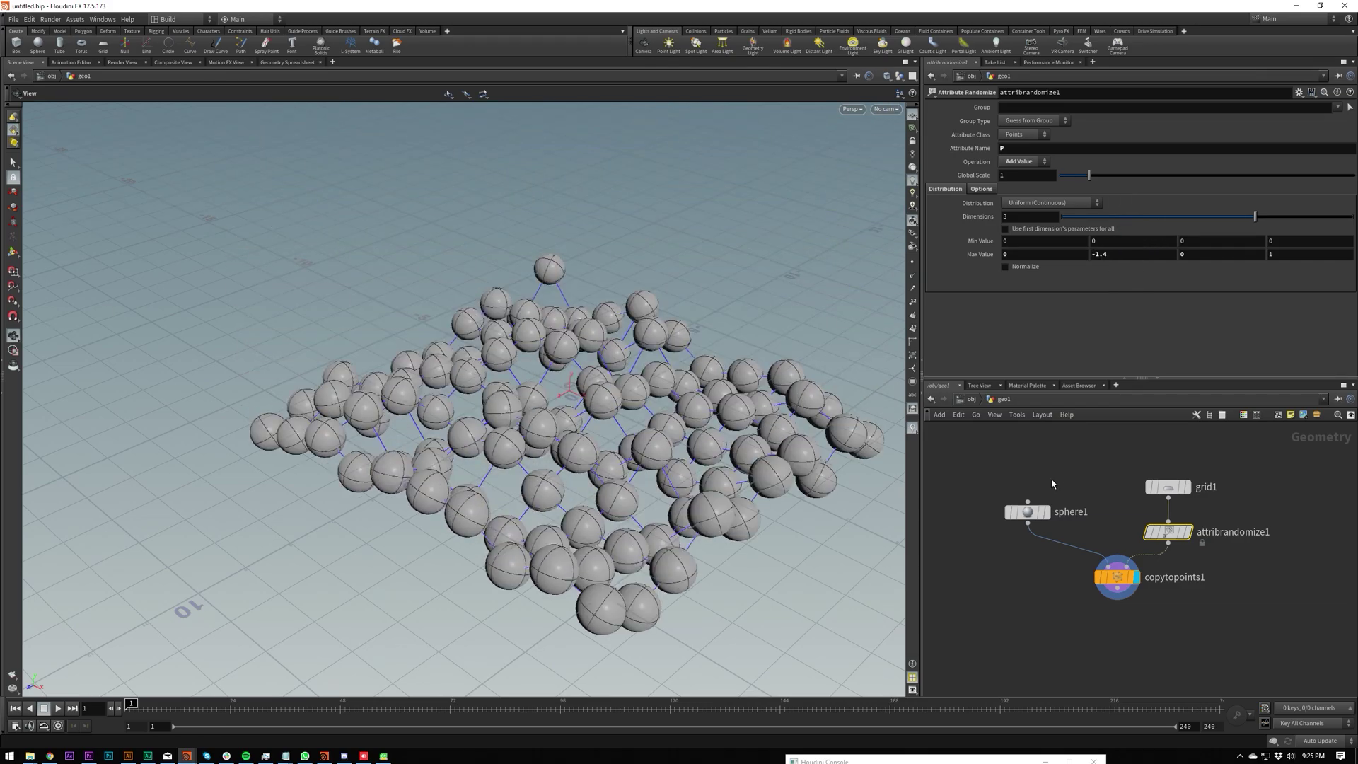
Insert a Mountain node on the wire between sphere1 and copytopoints1
click(1027, 511)
key(Tab)
text(mountain)
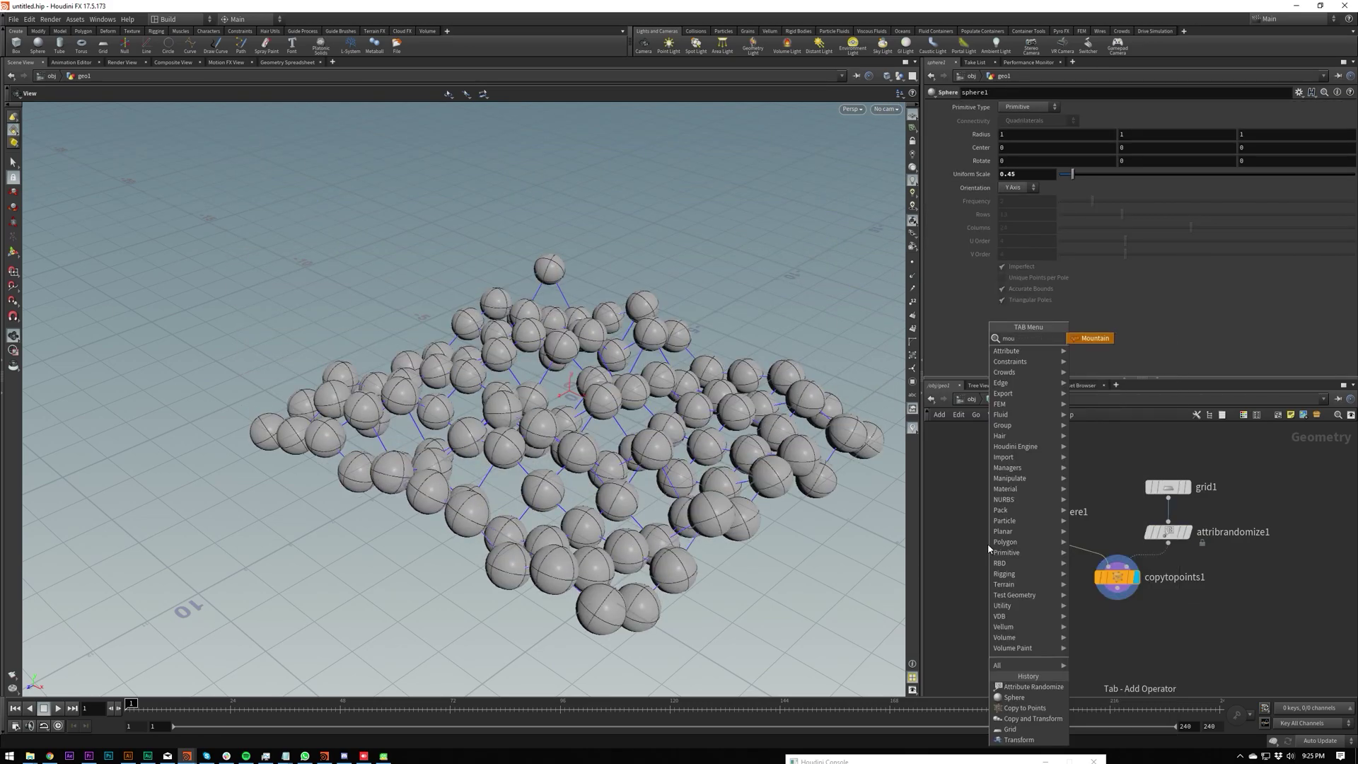
key(Return)
click(987, 543)
drag(987, 543, 1026, 556)
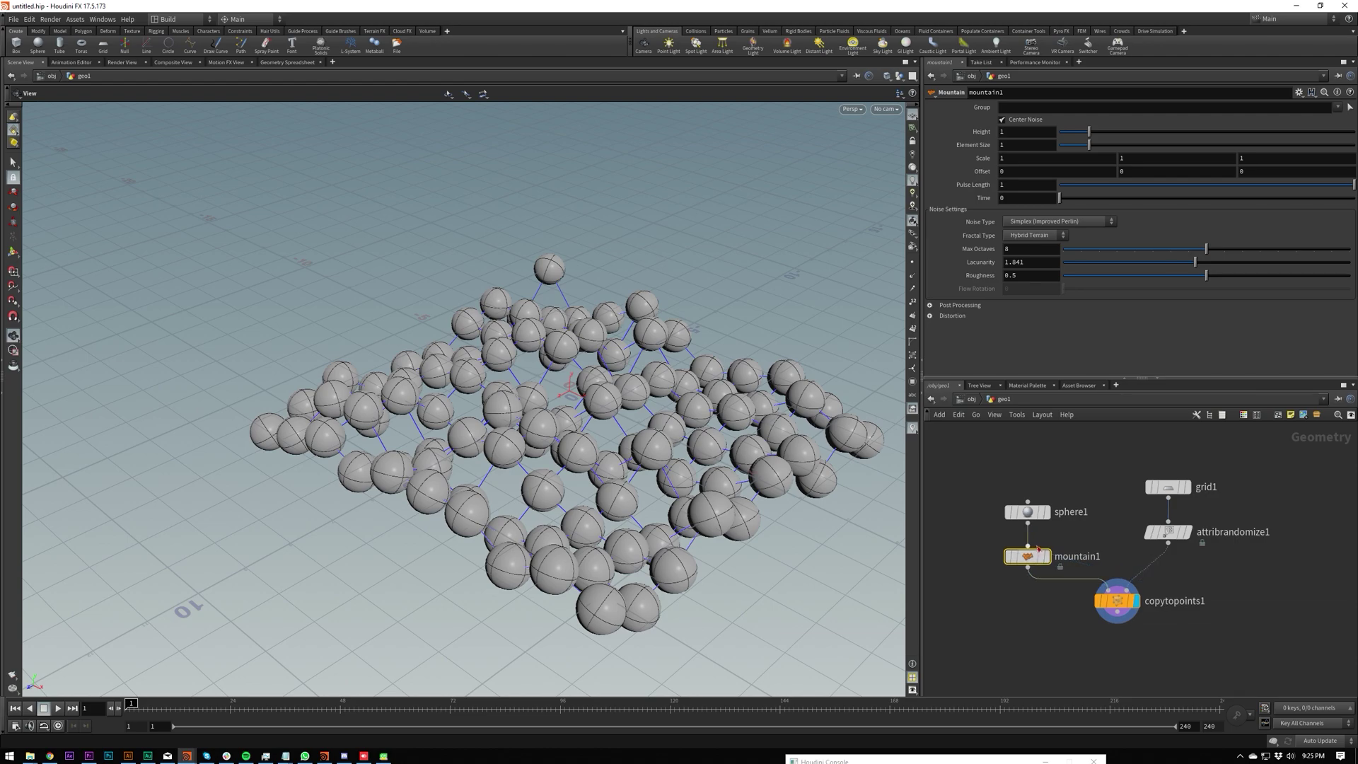
Change sphere1's Primitive Type to Polygon and set its Frequency to 4
click(1026, 511)
click(1029, 106)
click(1022, 130)
drag(1092, 201, 1172, 206)
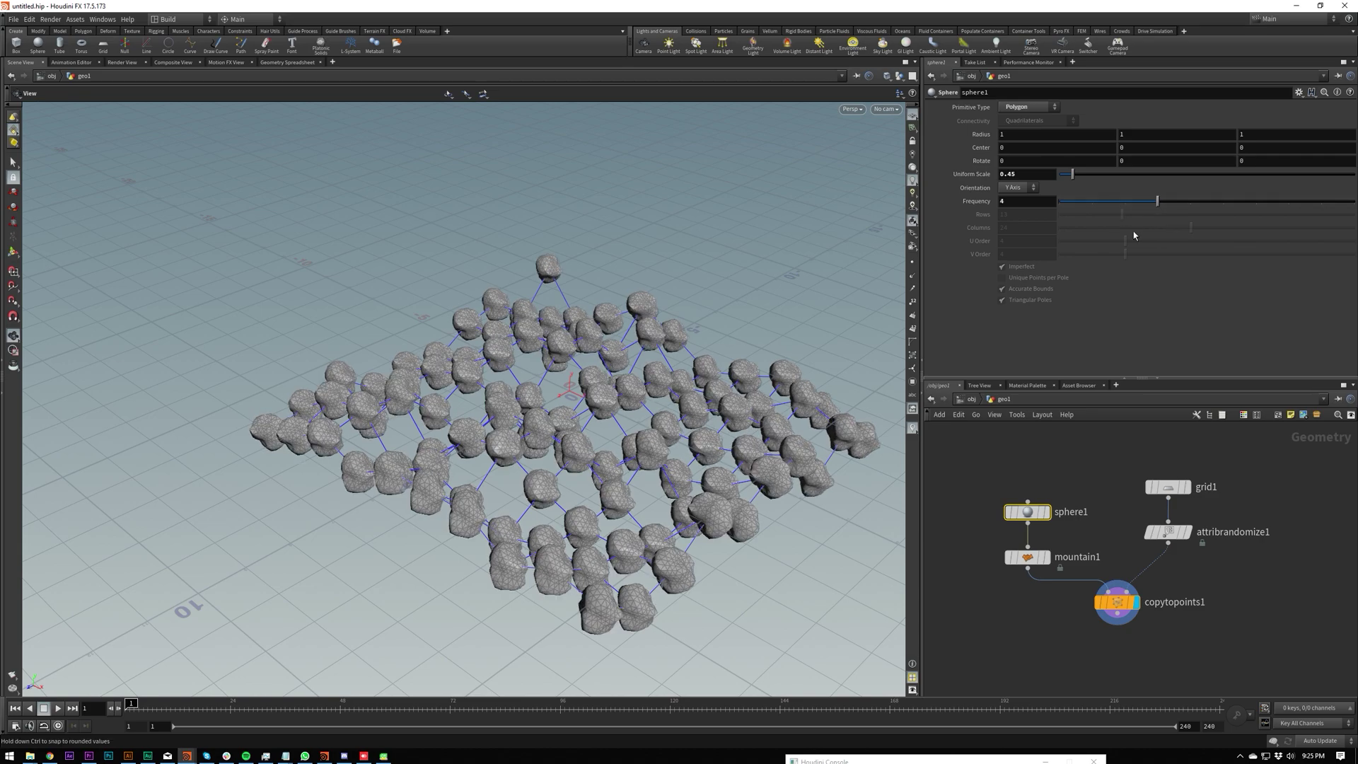
drag(705, 402, 701, 442)
scroll(707, 389, up, 2)
middle_drag(707, 382, 707, 283)
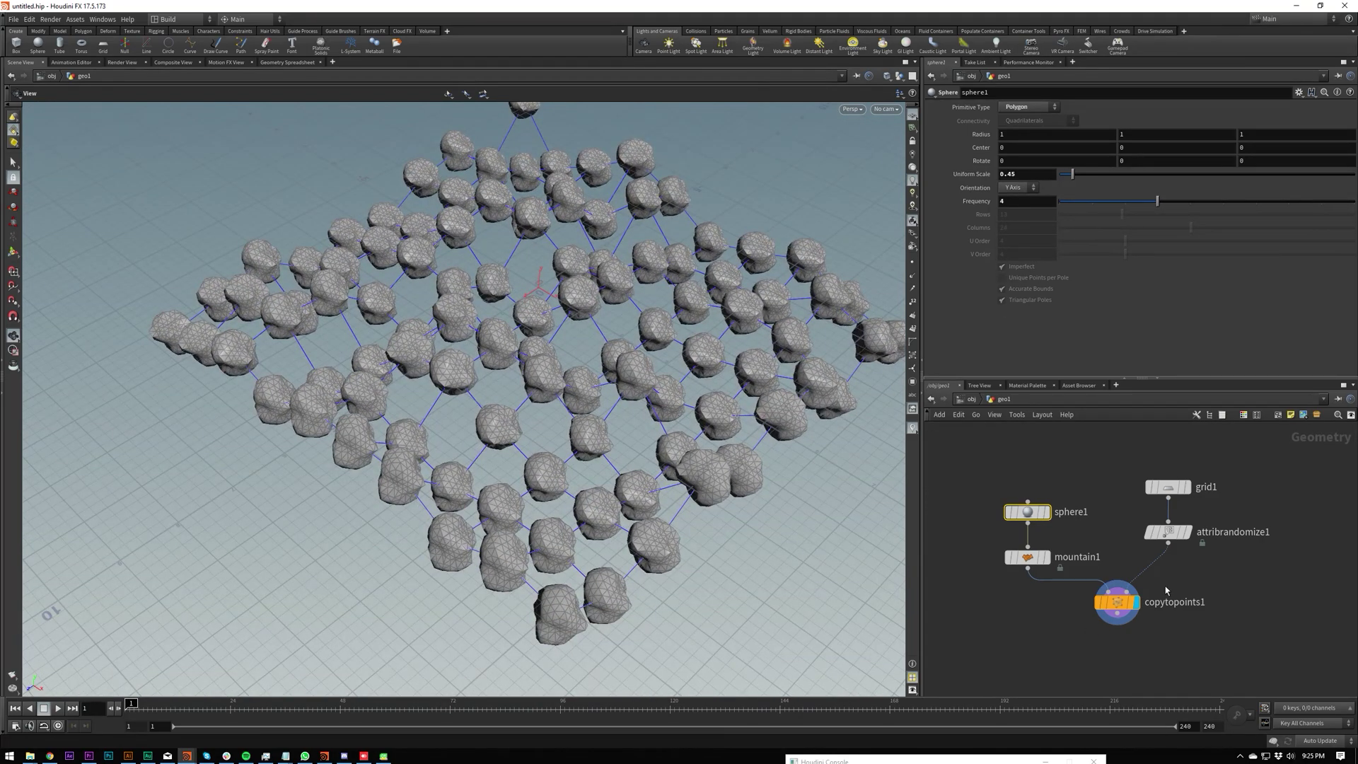
Insert a second Attribute Randomize node between attribrandomize1 and copytopoints1
key(Tab)
text(attribr)
key(Return)
click(1209, 587)
drag(1208, 586, 1168, 576)
mouse_move(1186, 574)
Set attribrandomize2's Attribute Name to orient
click(1029, 148)
text(orient)
key(Return)
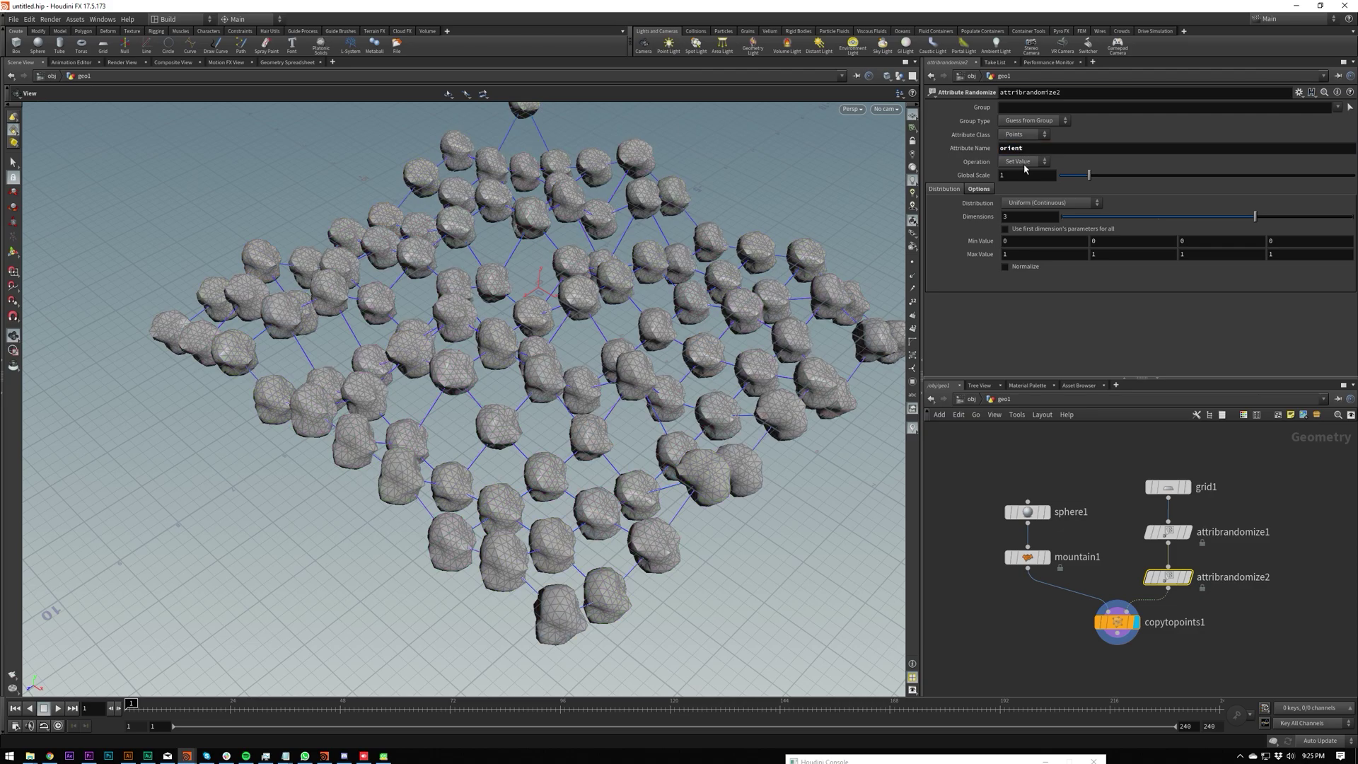
drag(634, 309, 650, 274)
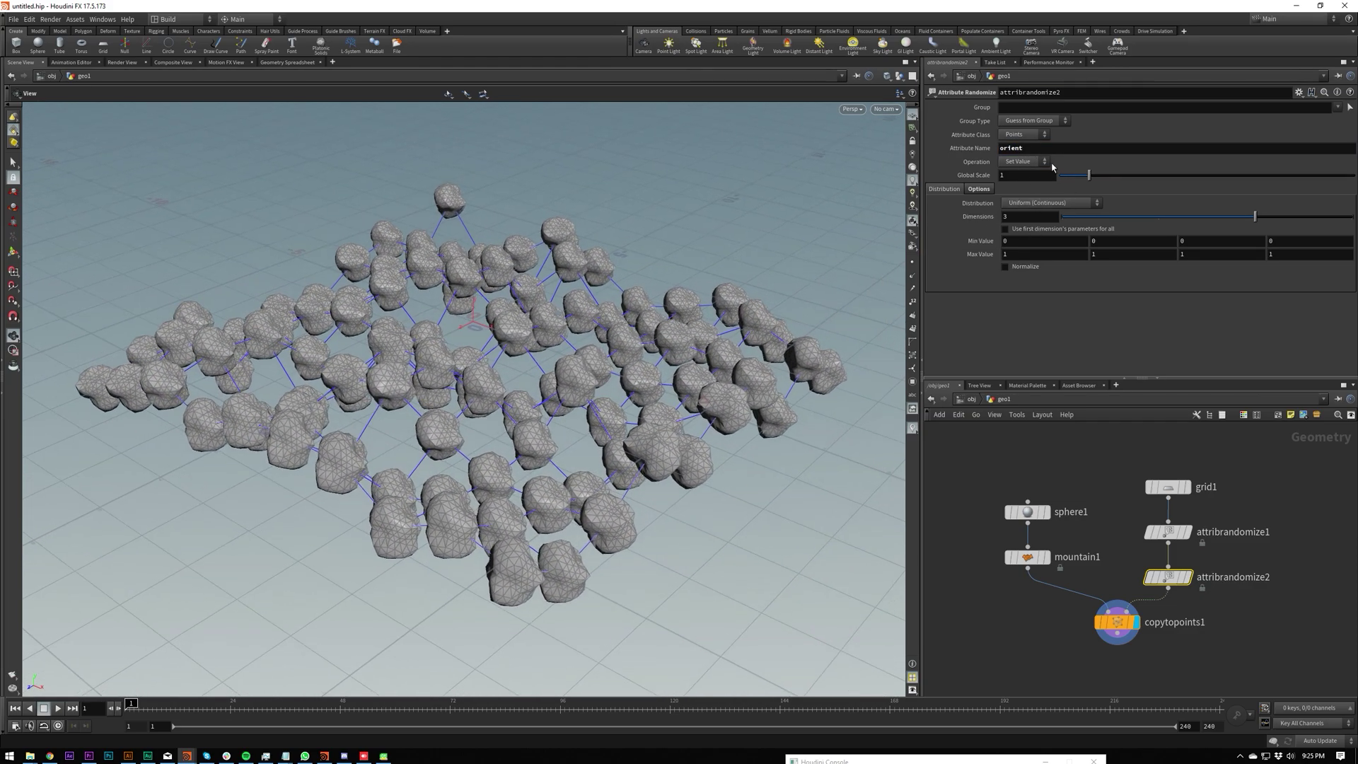
Set attribrandomize2's Distribution to Direction or Orientation with 4 Dimensions and enable a Cone Angle of 180
click(1037, 205)
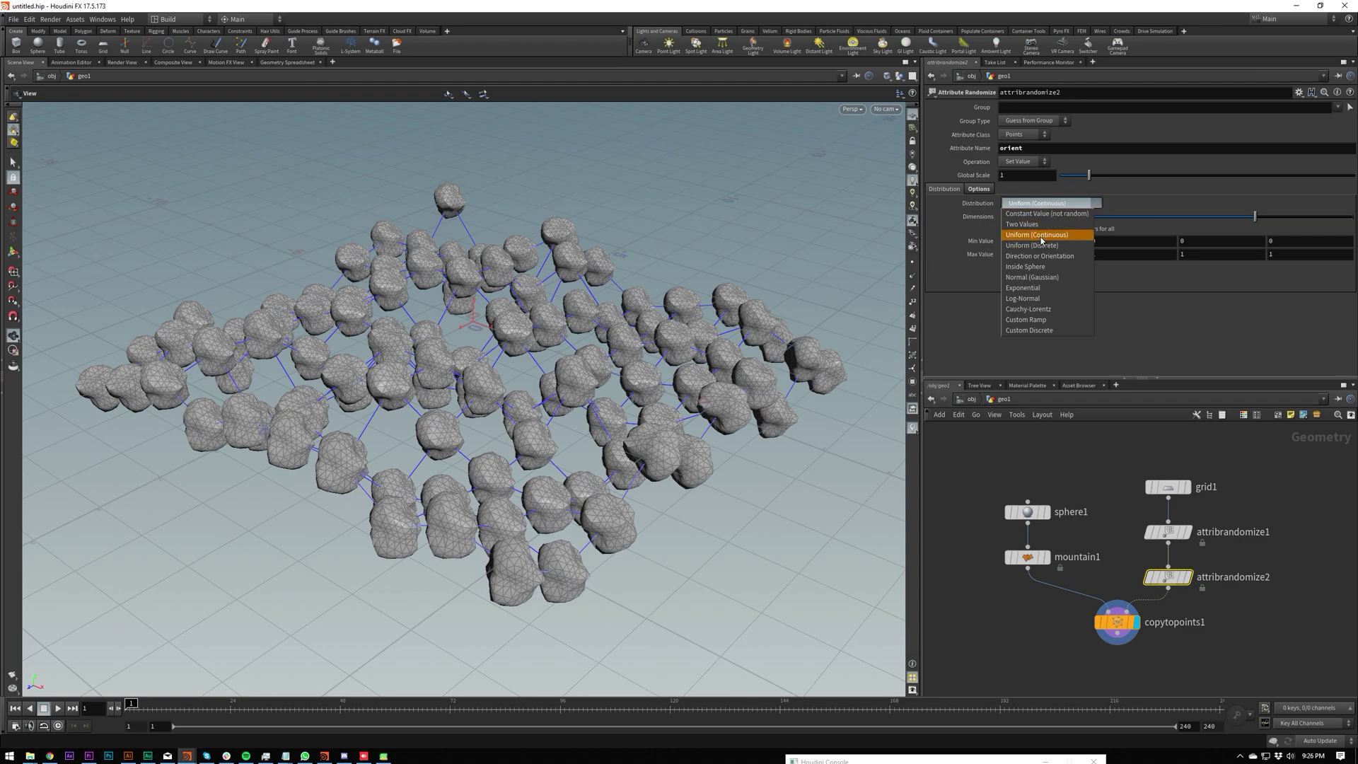
click(1041, 256)
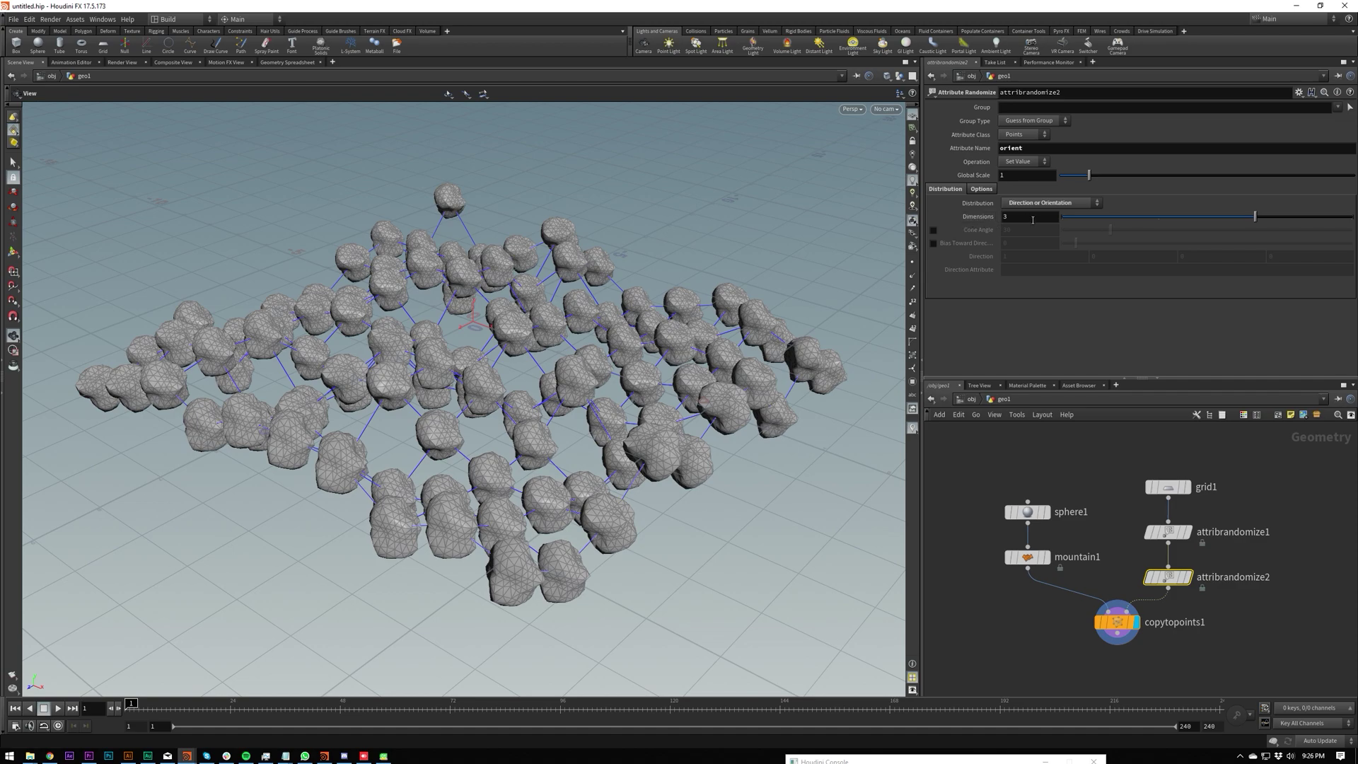
click(1327, 220)
mouse_move(579, 337)
mouse_down()
mouse_move(630, 288)
mouse_move(642, 224)
mouse_move(578, 305)
mouse_move(581, 339)
mouse_up()
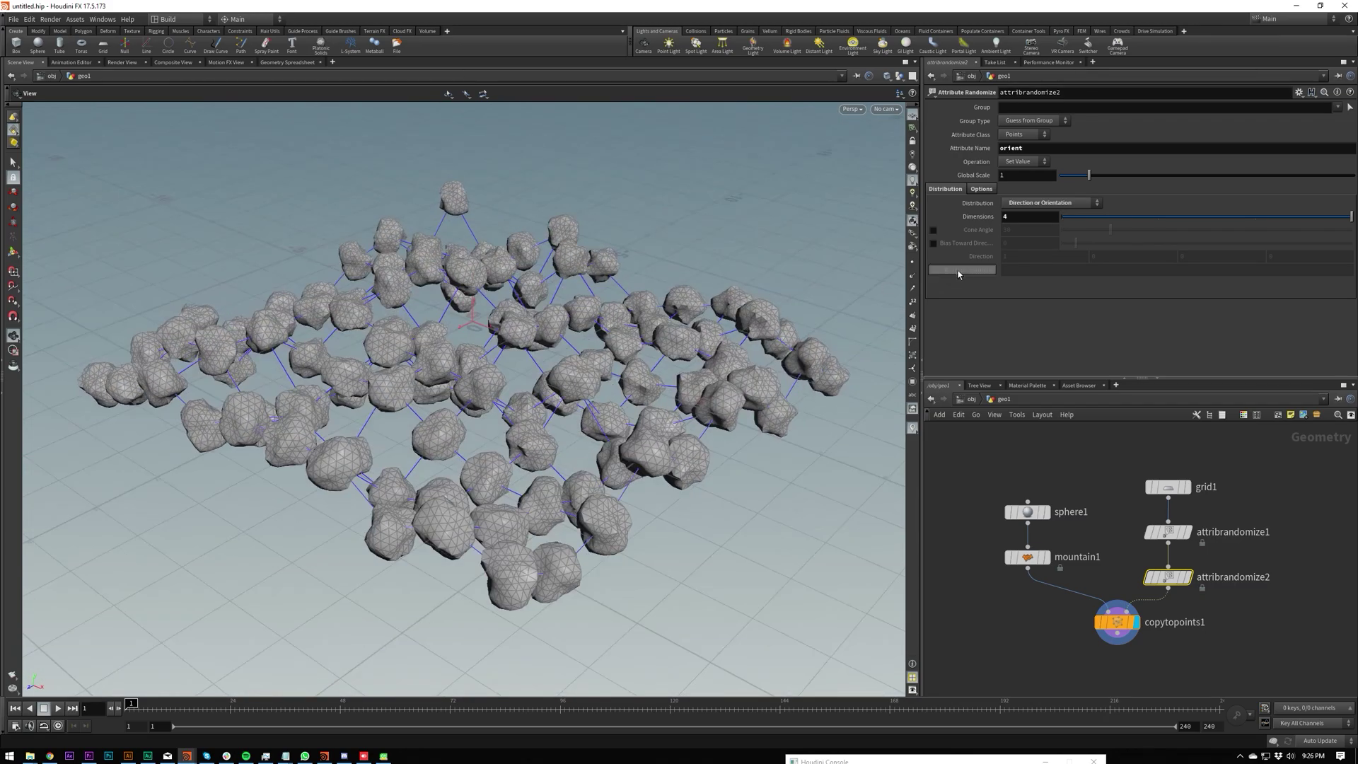
click(933, 232)
drag(1110, 231, 1290, 267)
Insert a third Attribute Randomize node between attribrandomize2 and copytopoints1 and lay out the network
key(Tab)
text(ara)
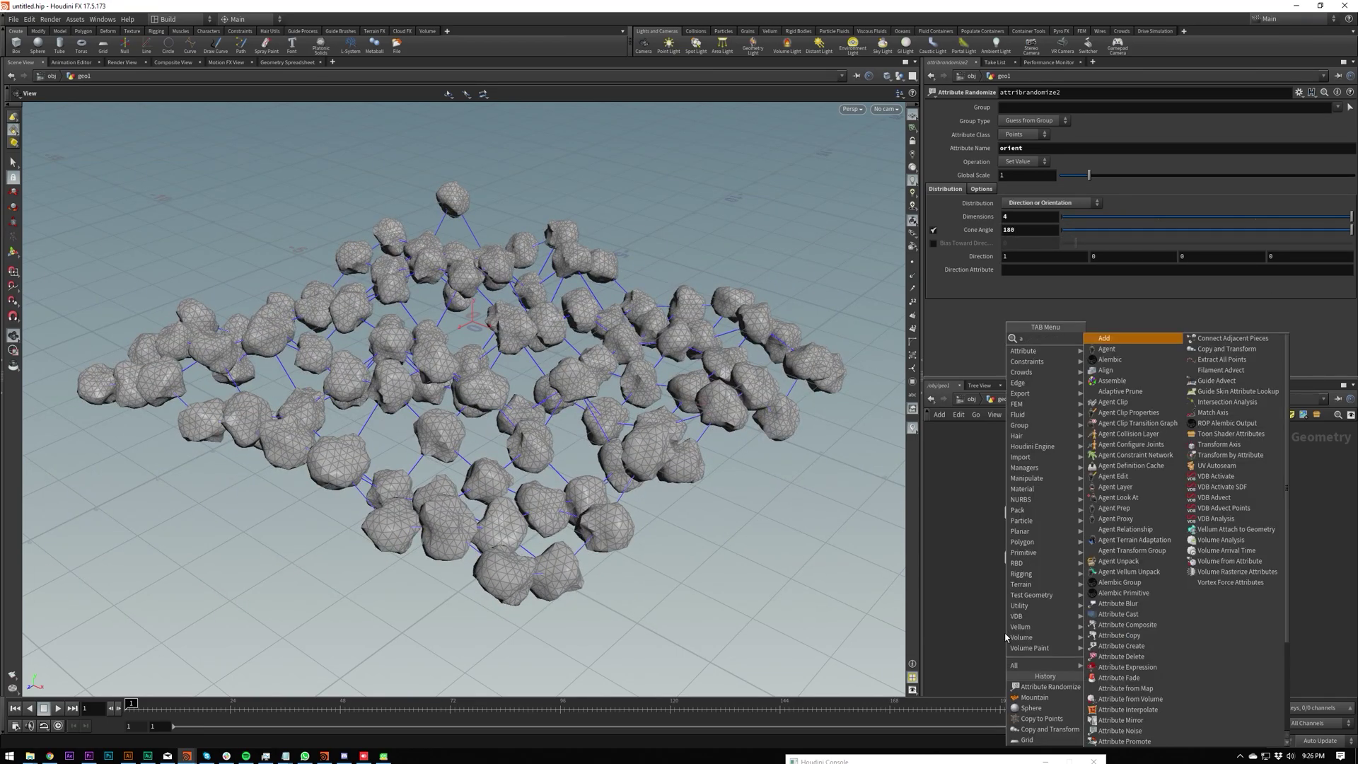
key(Return)
click(1005, 636)
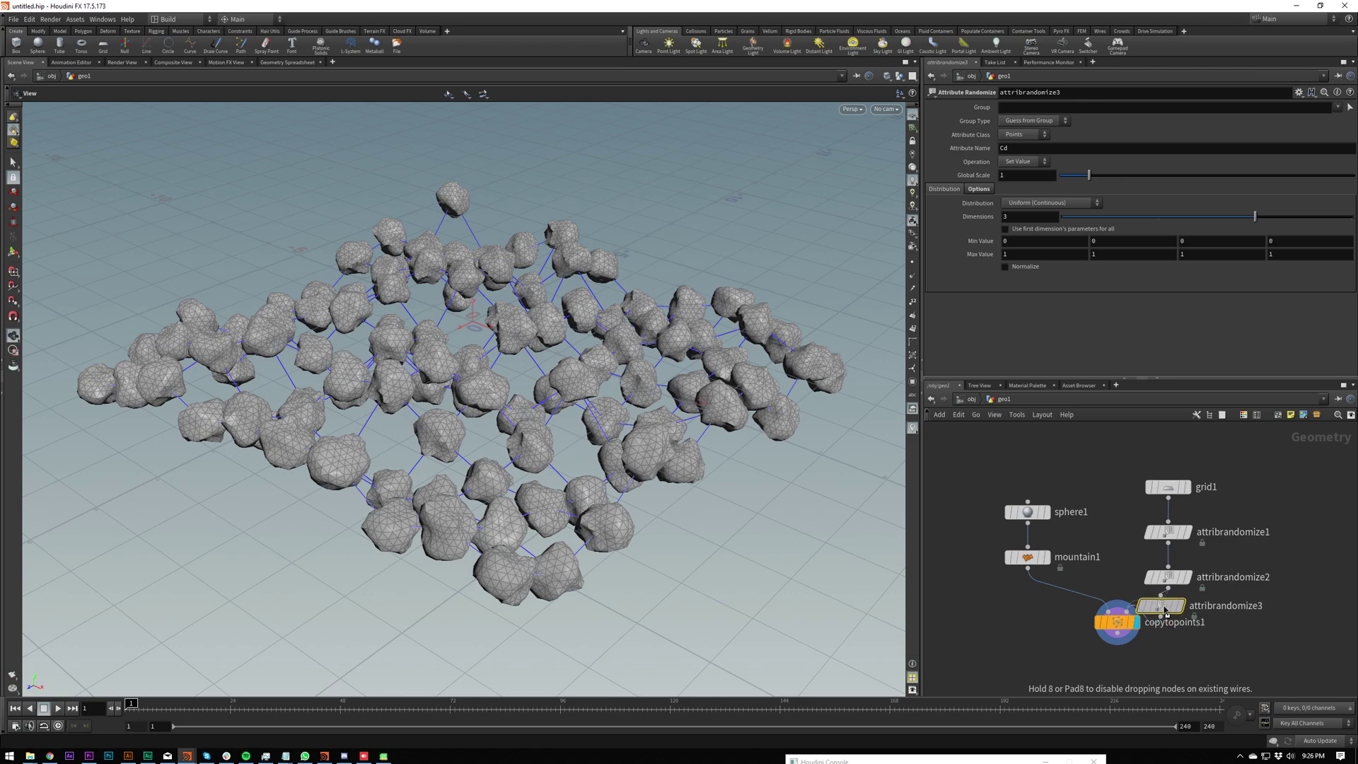
click(1167, 625)
key(l)
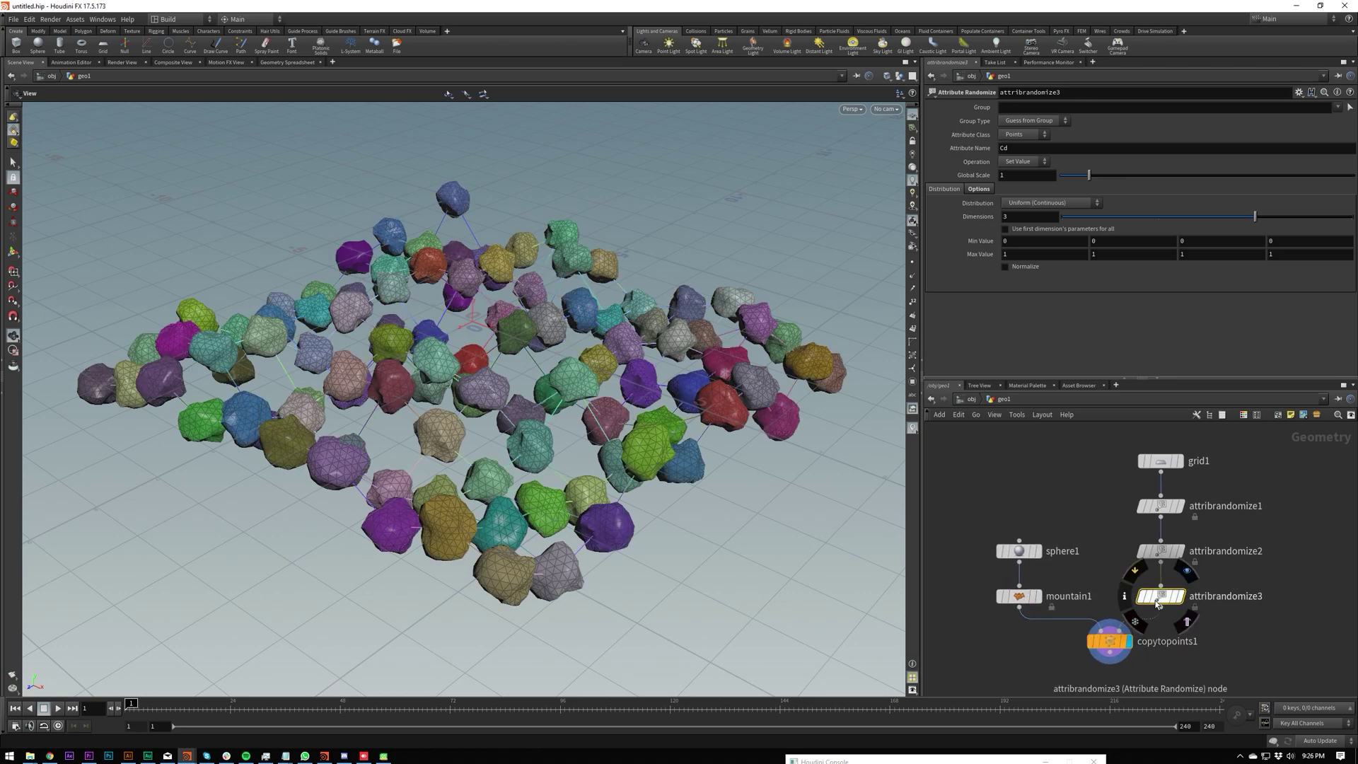
Set attribrandomize3's Attribute Name to pscale
click(1020, 151)
text(pscalke)
key(Return)
click(1036, 148)
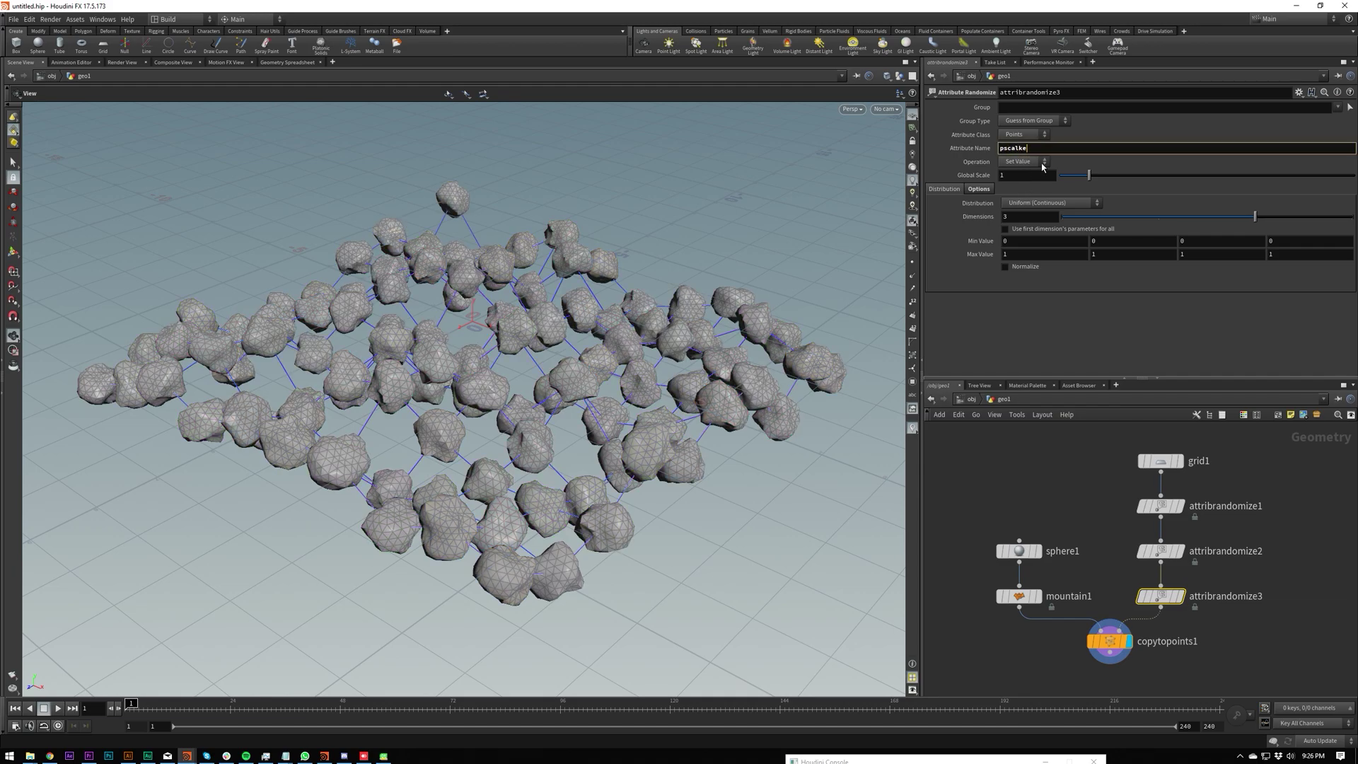
key(BackSpace)
key(BackSpace)
text(e)
key(Return)
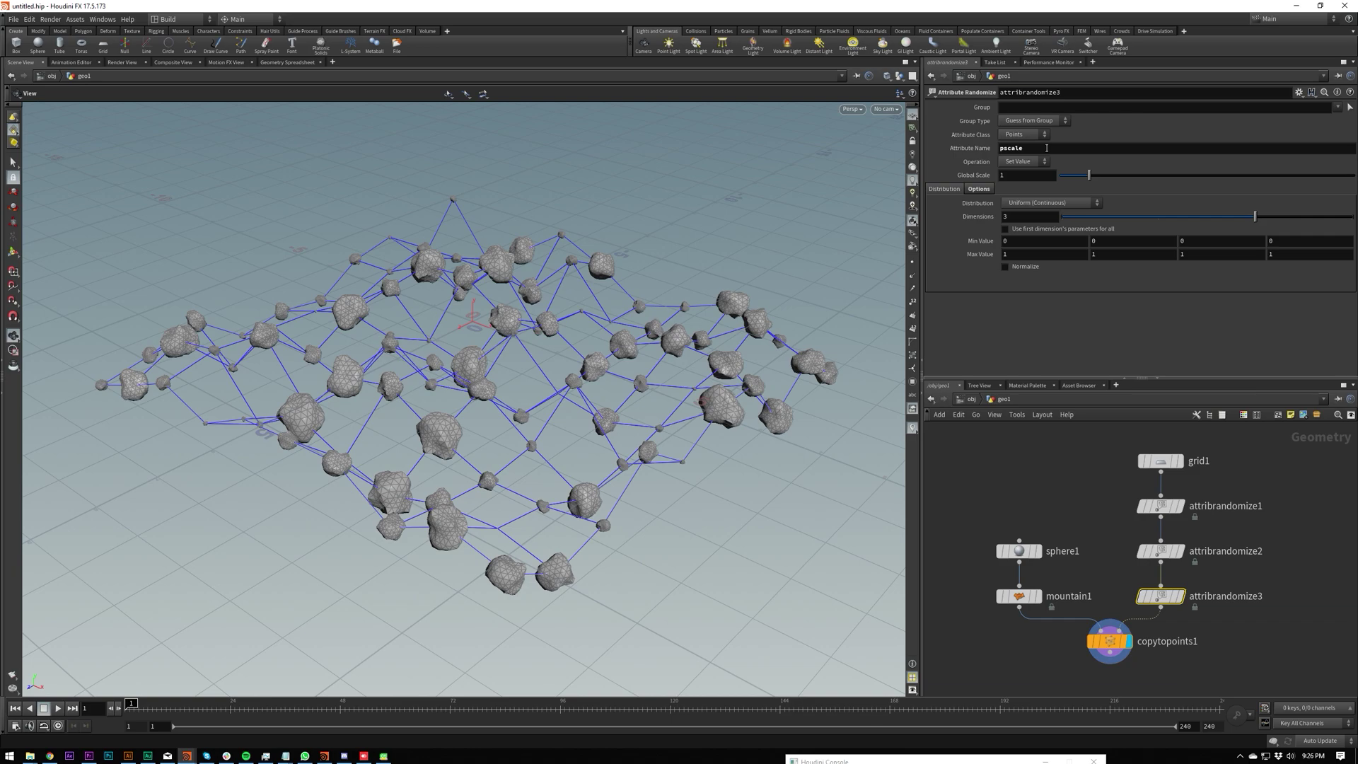
drag(508, 332, 545, 293)
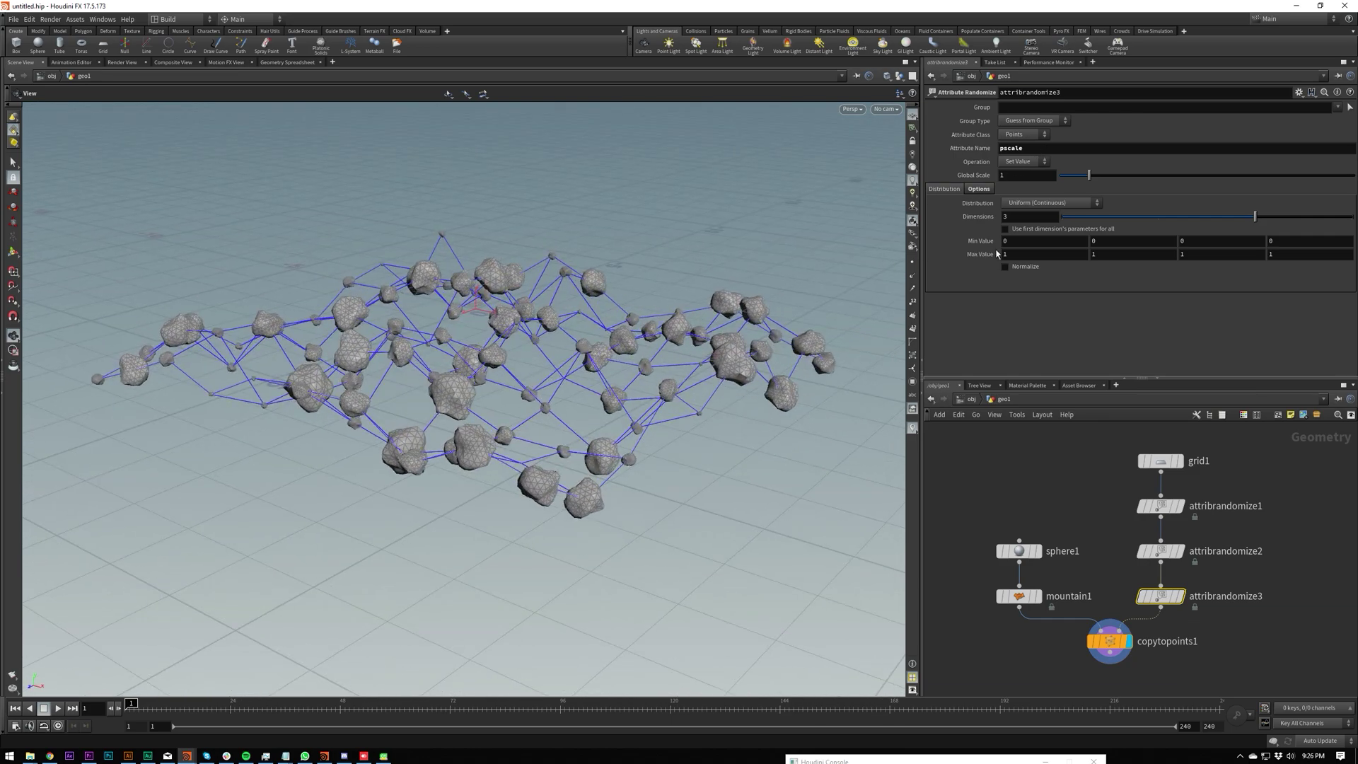
Try lower values such as 0.49 for attribrandomize3's first Max Value component and undo the changes
middle_drag(1044, 255, 930, 271)
key(ctrl+z)
key(ctrl+z)
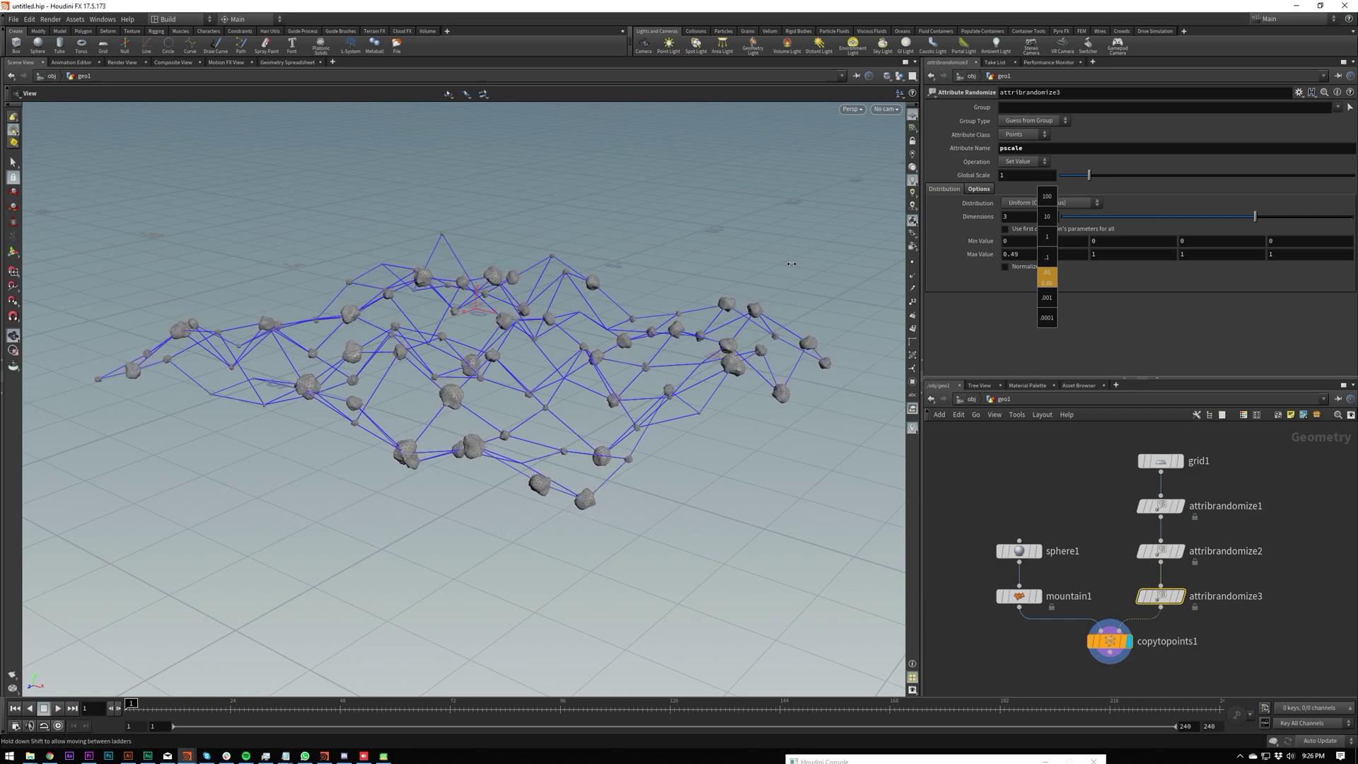
middle_drag(879, 260, 876, 259)
key(ctrl+z)
Set attribrandomize3's first Min Value component to 0.7 to narrow the range of copy sizes
mouse_move(1045, 255)
middle_down()
mouse_move(1115, 255)
mouse_move(1030, 239)
mouse_move(1065, 238)
middle_up()
drag(758, 278, 559, 401)
scroll(572, 389, down, 3)
scroll(559, 400, down, 2)
right_drag(559, 400, 713, 178)
right_drag(565, 305, 531, 354)
drag(531, 353, 606, 403)
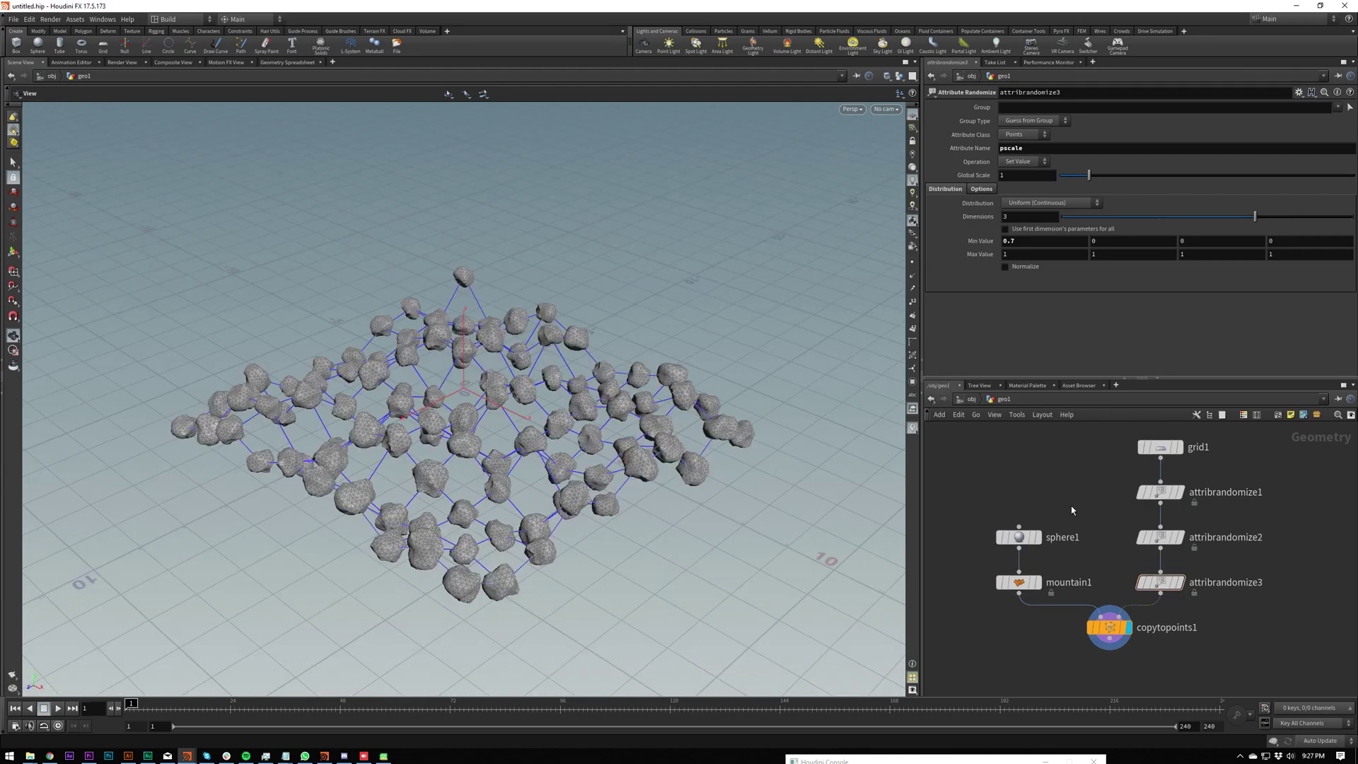